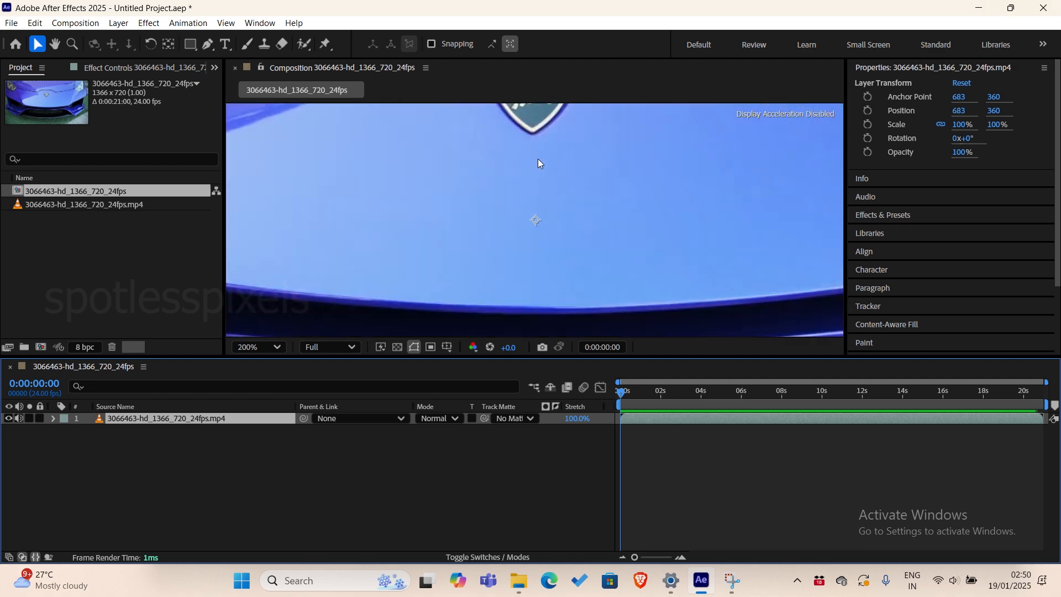
Trace the Lamborghini badge's outline on the car video layer with the Pen tool, from its upper-left edge around to the lower tip.
{"action": "key", "text": "h"}
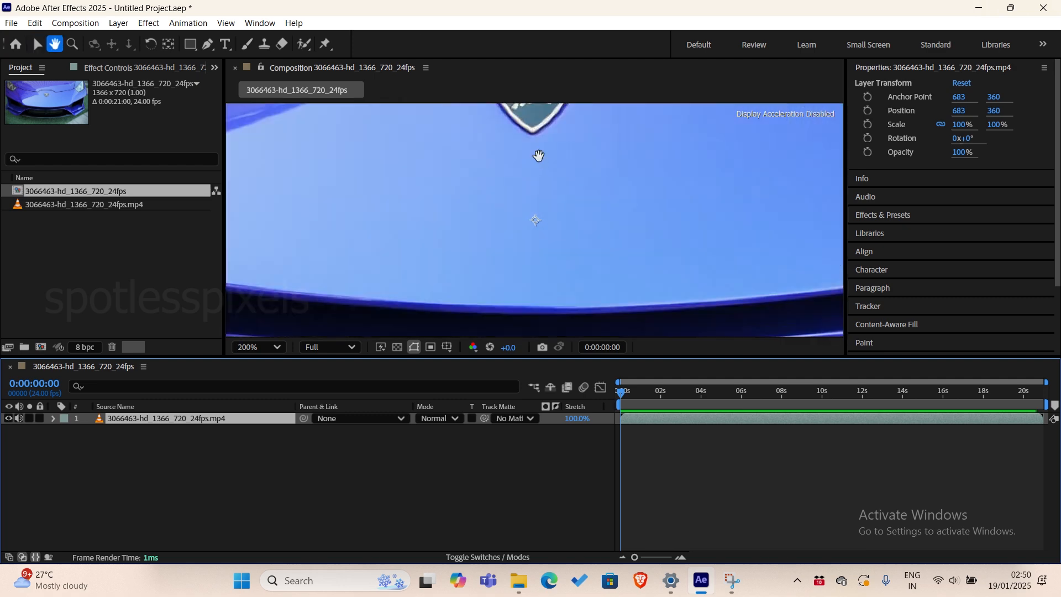
{"action": "left_click_drag", "start_coordinate": [521, 141], "coordinate": [529, 242]}
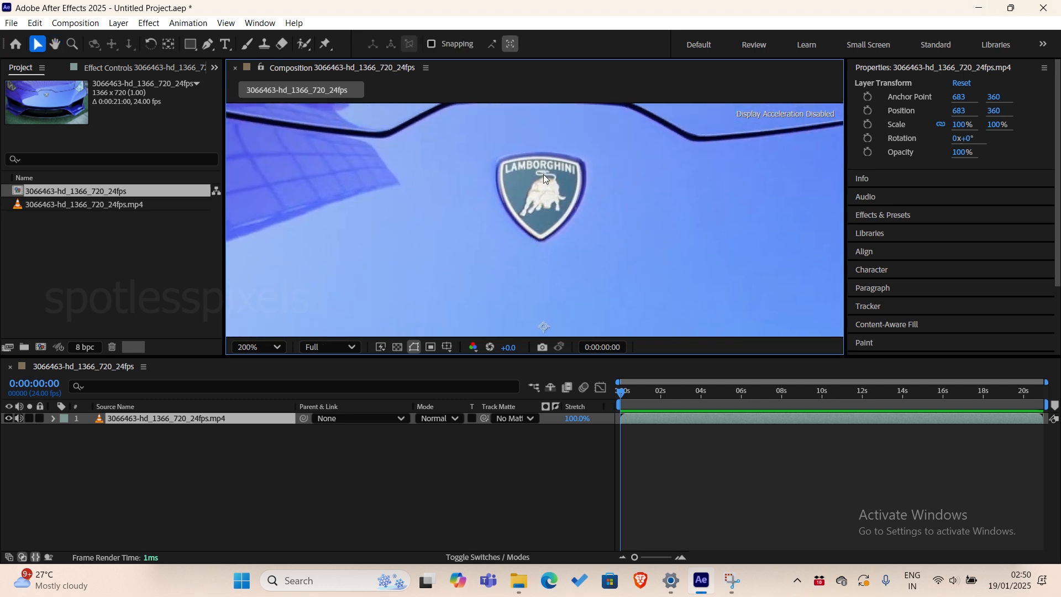
{"action": "scroll", "coordinate": [543, 175], "scroll_direction": "up", "scroll_amount": 2}
{"action": "scroll", "coordinate": [541, 171], "scroll_direction": "down", "scroll_amount": 1}
{"action": "left_click_drag", "start_coordinate": [552, 154], "coordinate": [535, 183]}
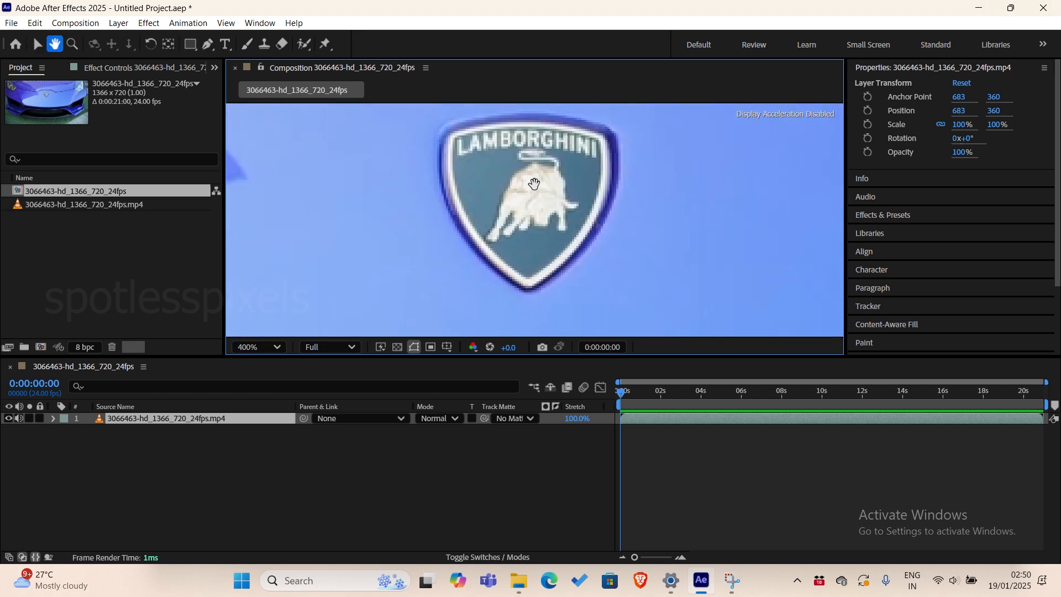
{"action": "left_click", "coordinate": [208, 46]}
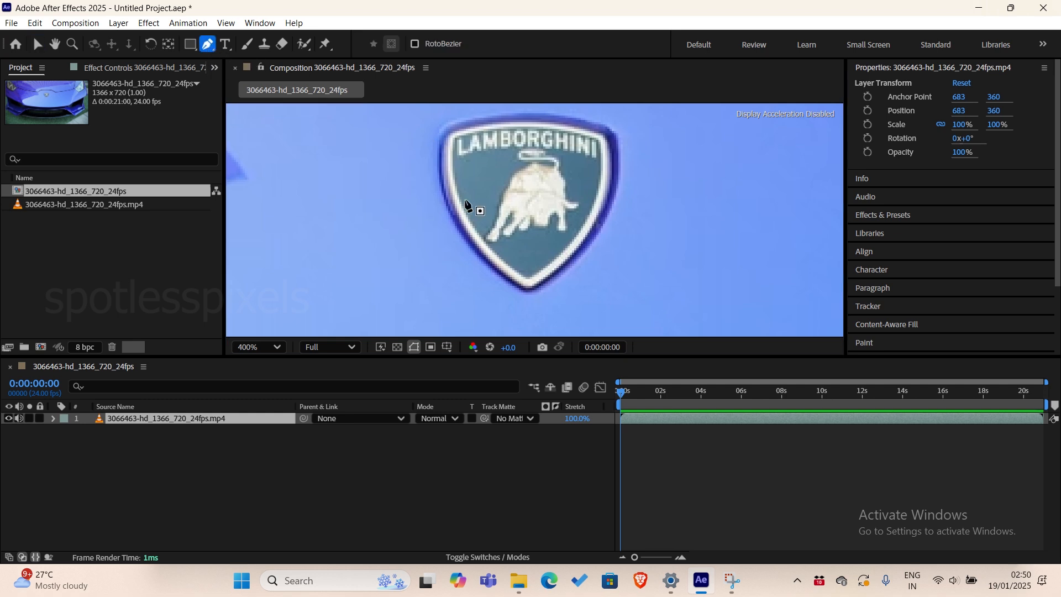
{"action": "left_click", "coordinate": [119, 419]}
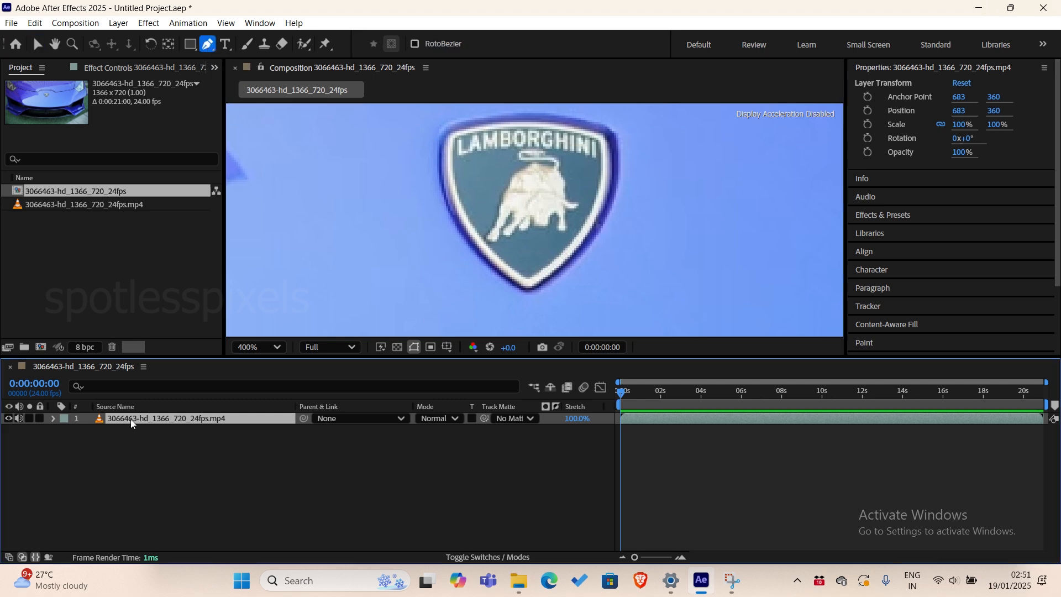
{"action": "left_click", "coordinate": [440, 154]}
{"action": "left_click", "coordinate": [461, 124]}
{"action": "left_click", "coordinate": [483, 120]}
{"action": "left_click", "coordinate": [579, 122]}
{"action": "left_click", "coordinate": [596, 128]}
{"action": "left_click_drag", "start_coordinate": [613, 135], "coordinate": [620, 143]}
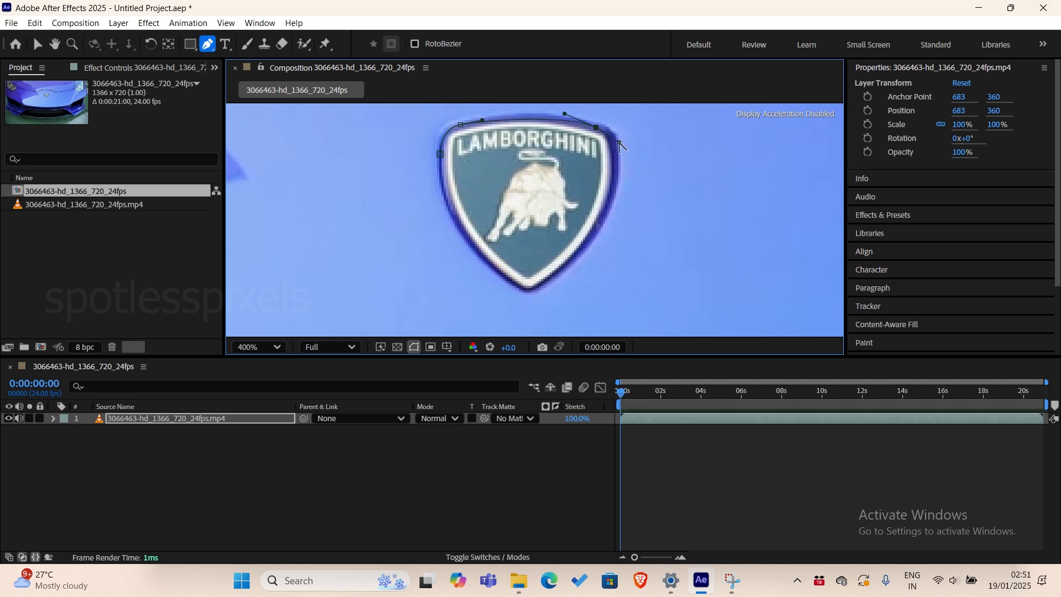
{"action": "left_click", "coordinate": [616, 182]}
{"action": "left_click", "coordinate": [610, 207]}
{"action": "left_click_drag", "start_coordinate": [529, 272], "coordinate": [504, 281]}
Close the badge mask path at its upper-left starting point and adjust the curve handle to follow the badge's edge.
{"action": "key", "text": "space"}
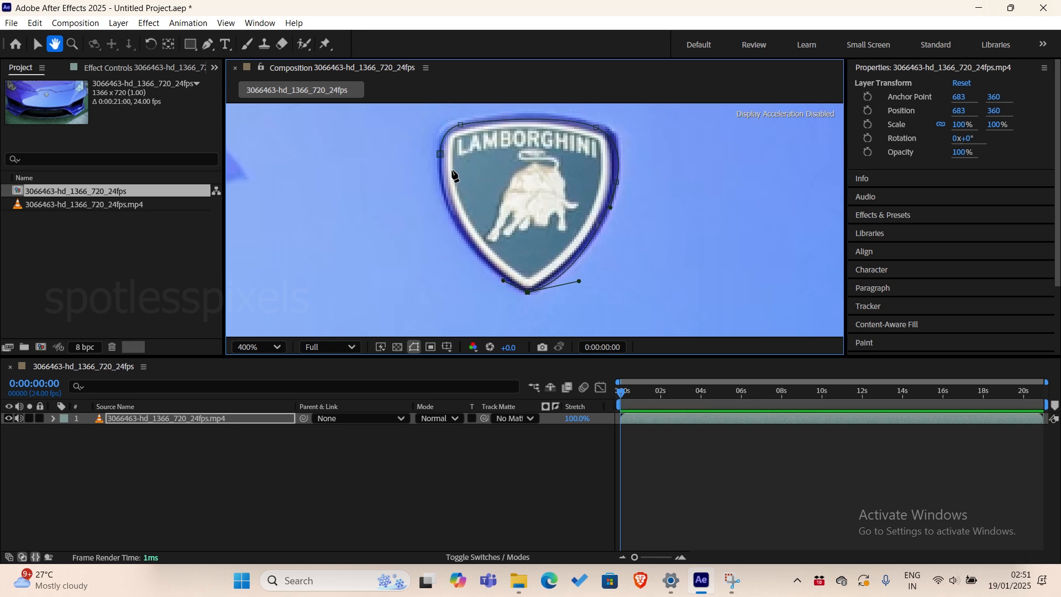
{"action": "scroll", "coordinate": [458, 169], "scroll_direction": "up", "scroll_amount": 1}
{"action": "scroll", "coordinate": [497, 185], "scroll_direction": "down", "scroll_amount": 1}
{"action": "left_click_drag", "start_coordinate": [515, 203], "coordinate": [517, 124]}
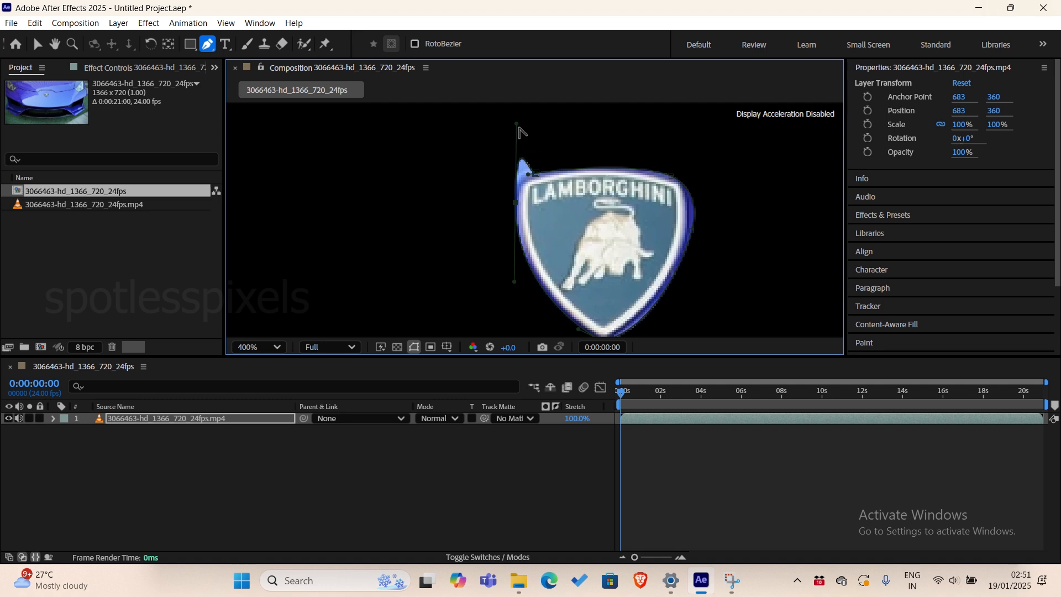
{"action": "left_click_drag", "start_coordinate": [517, 123], "coordinate": [515, 170]}
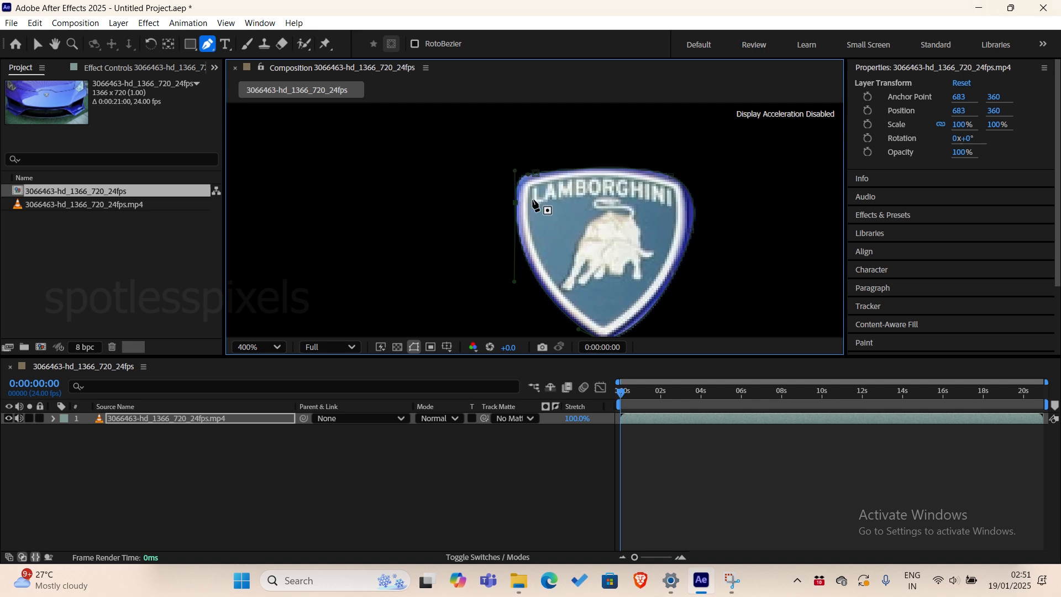
Duplicate the masked video layer and delete Mask 1 from the lower copy.
{"action": "key", "text": "comma"}
{"action": "key", "text": "comma"}
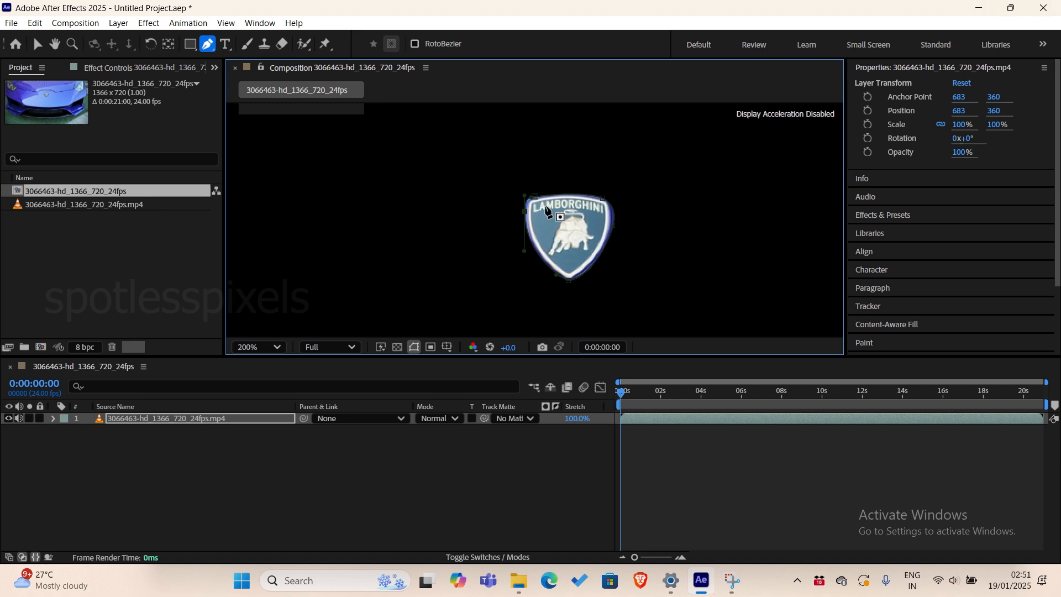
{"action": "left_click", "coordinate": [133, 421]}
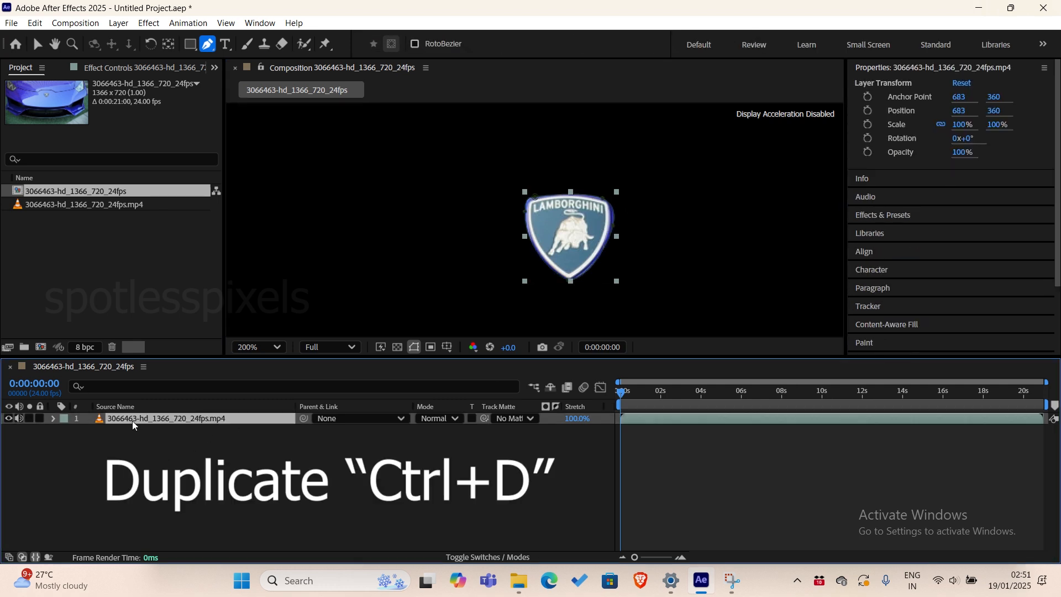
{"action": "key", "text": "ctrl+d"}
{"action": "left_click", "coordinate": [136, 430]}
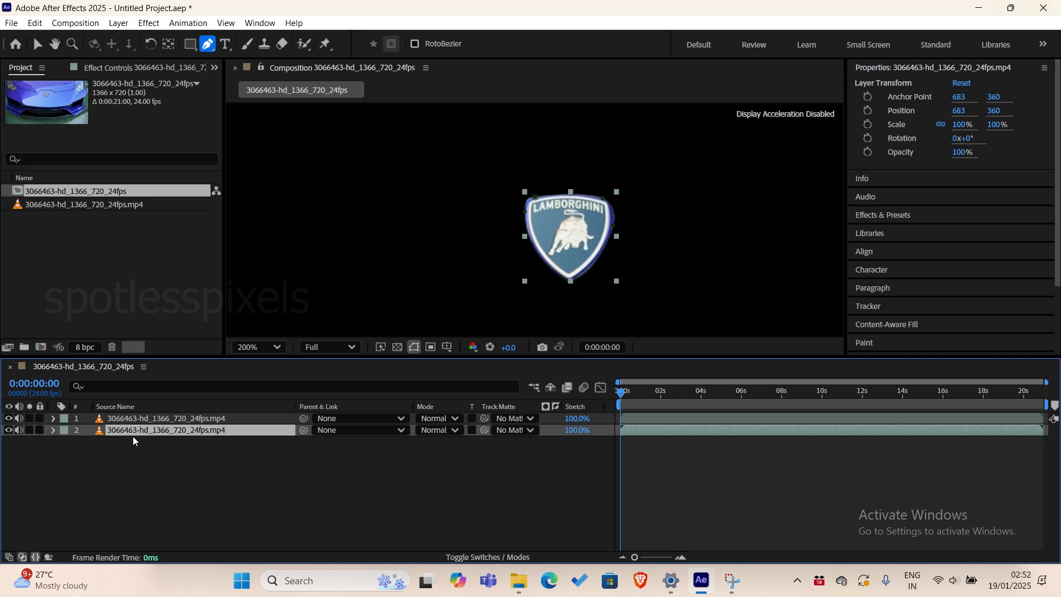
{"action": "key", "text": "m"}
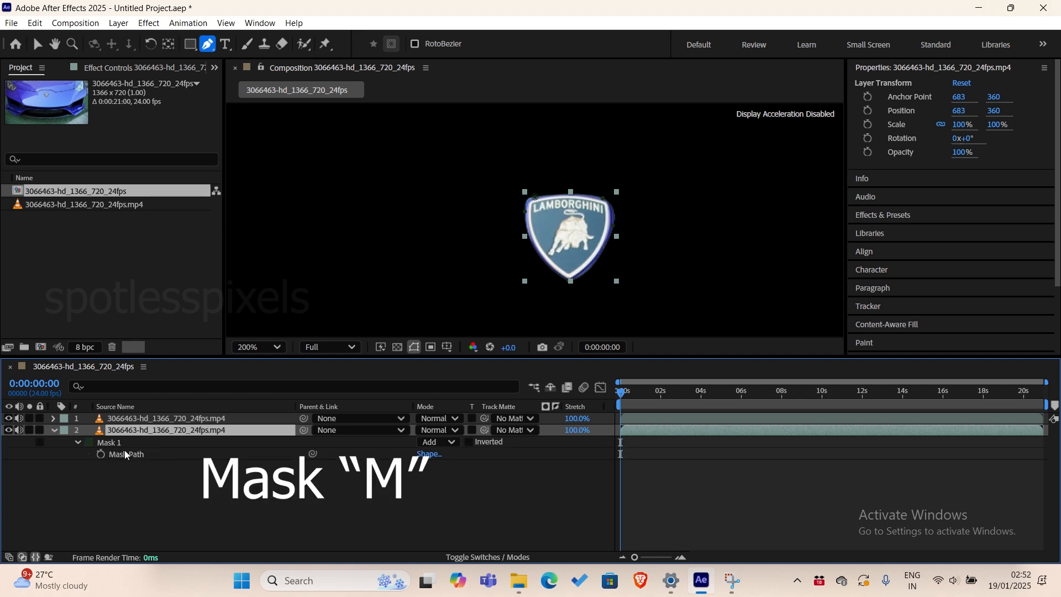
{"action": "left_click", "coordinate": [113, 443]}
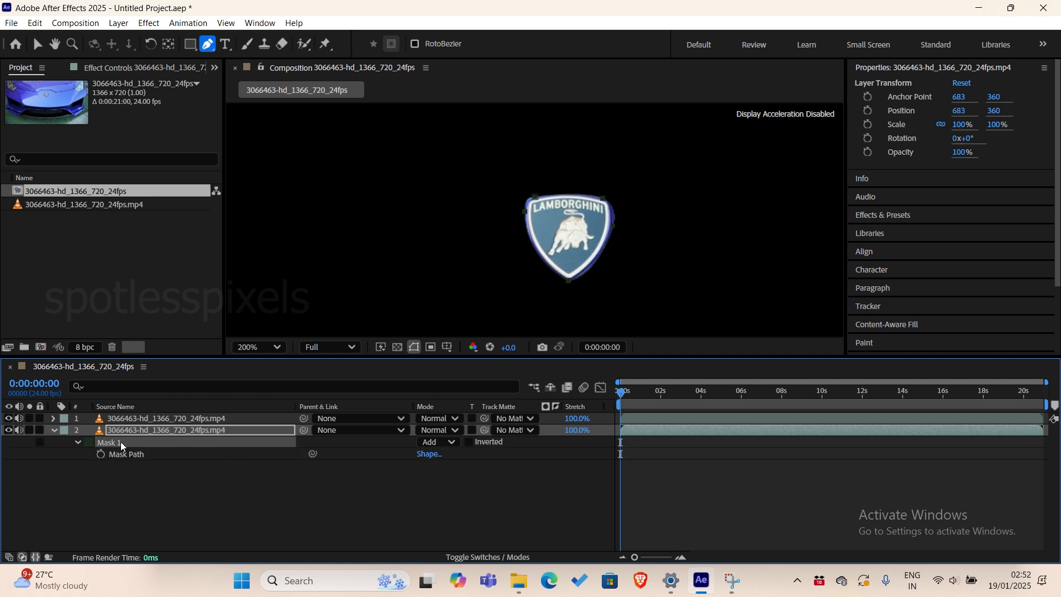
{"action": "key", "text": "Delete"}
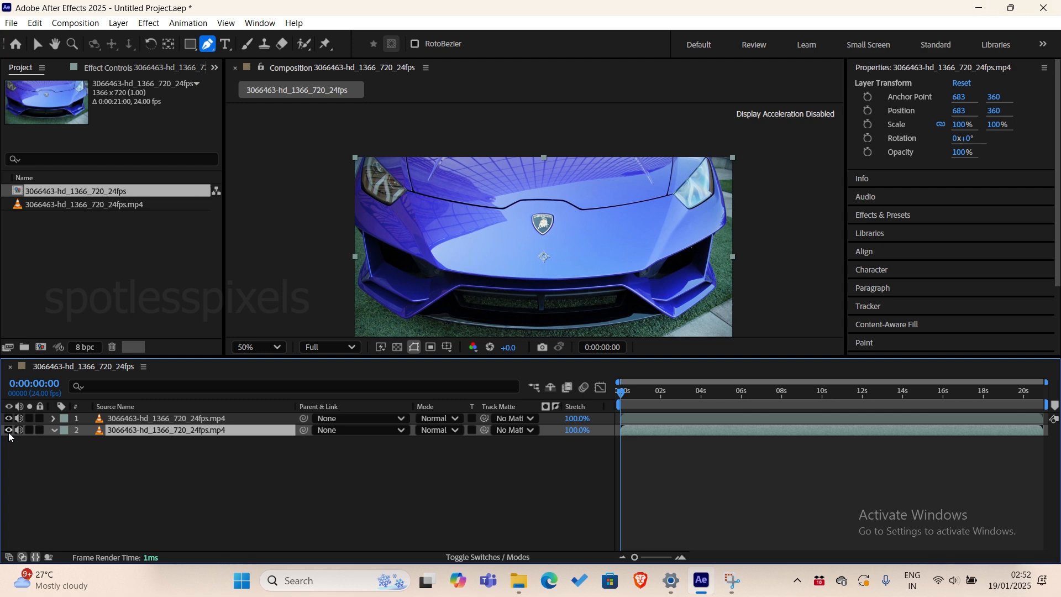
Toggle the lower layer's visibility to check the badge cutout on the upper layer.
{"action": "left_click", "coordinate": [9, 430]}
{"action": "left_click", "coordinate": [9, 431]}
{"action": "left_click", "coordinate": [10, 431]}
{"action": "left_click", "coordinate": [10, 431]}
{"action": "left_click", "coordinate": [98, 422]}
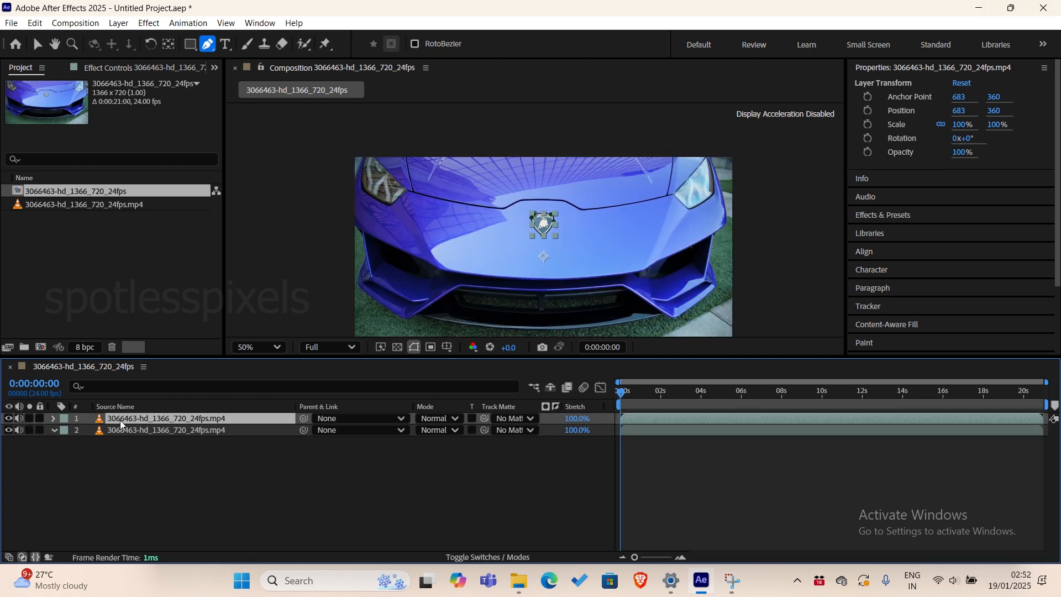
{"action": "left_click", "coordinate": [9, 430]}
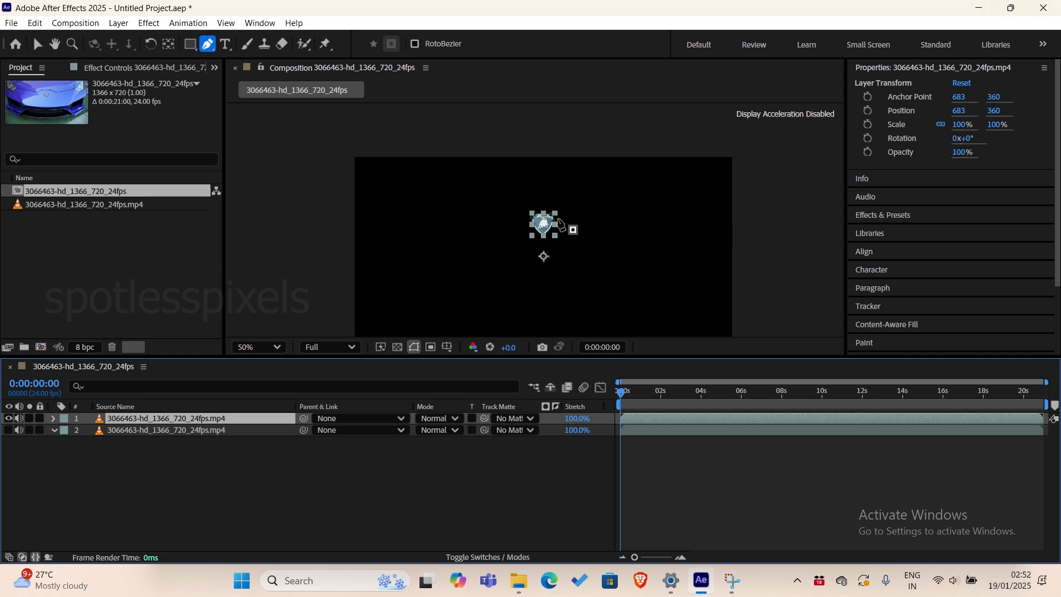
{"action": "left_click", "coordinate": [9, 431]}
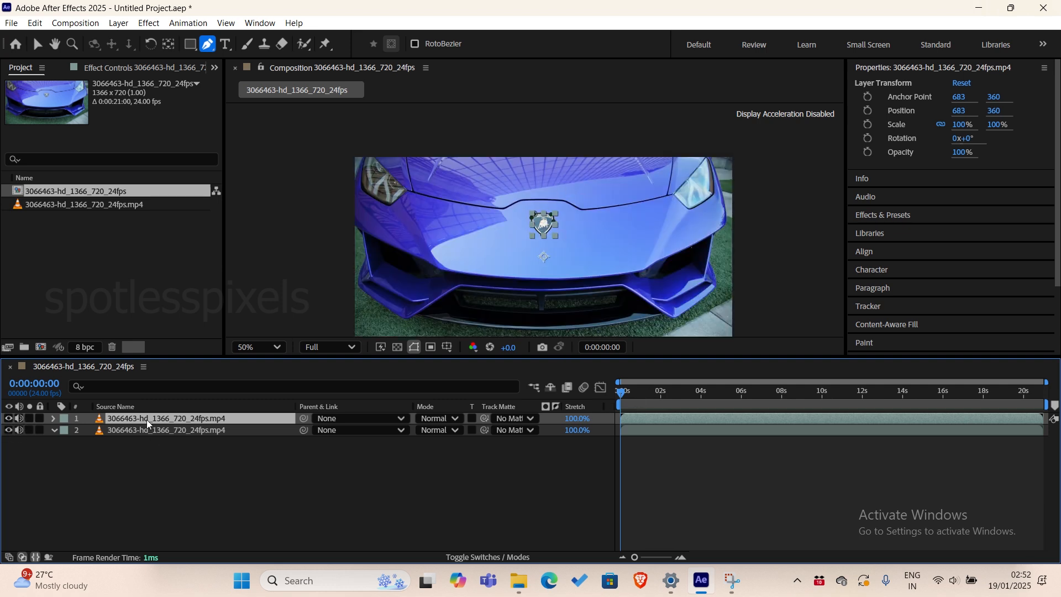
Track Mask 1 of the upper layer forward through the whole clip.
{"action": "key", "text": "m"}
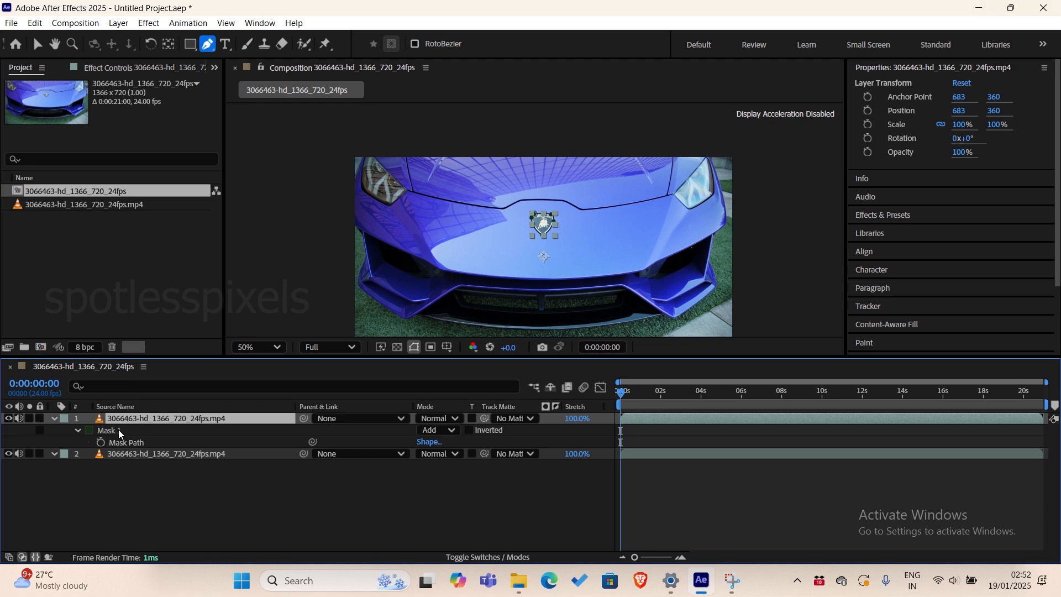
{"action": "key", "text": "slash"}
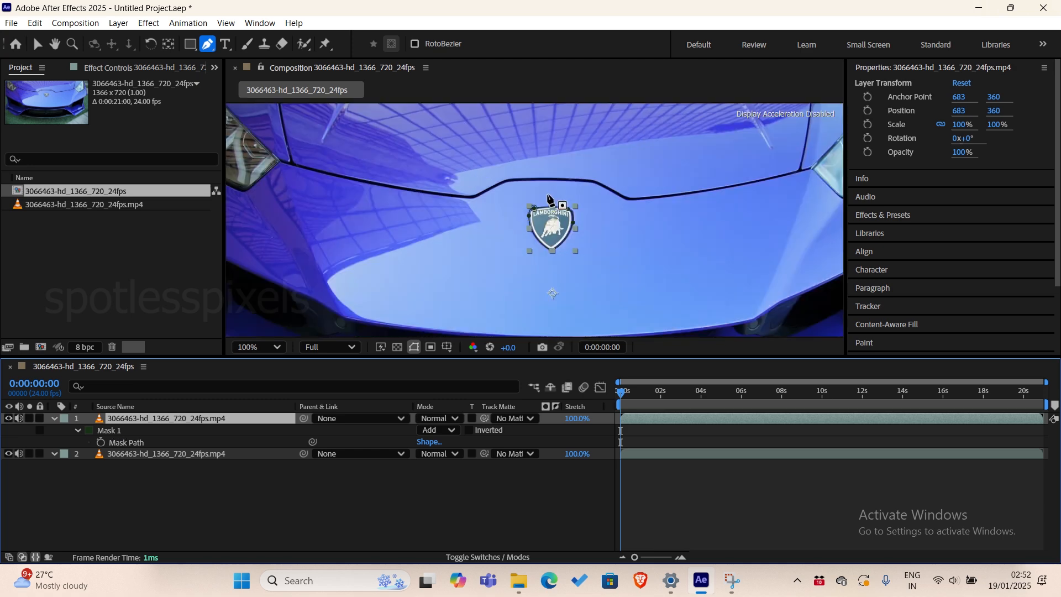
{"action": "left_click", "coordinate": [112, 431]}
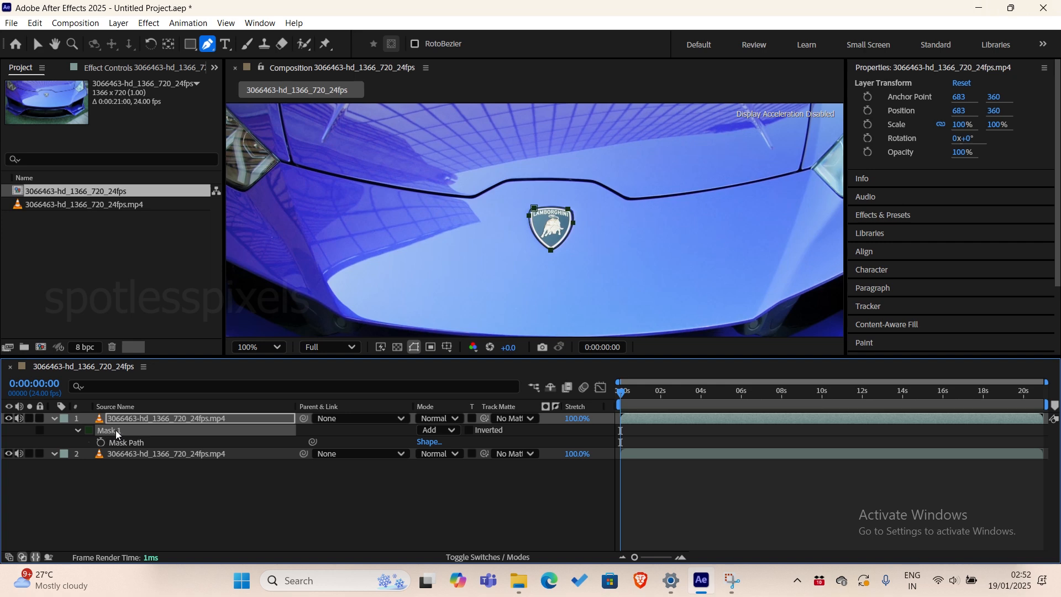
{"action": "right_click", "coordinate": [115, 430]}
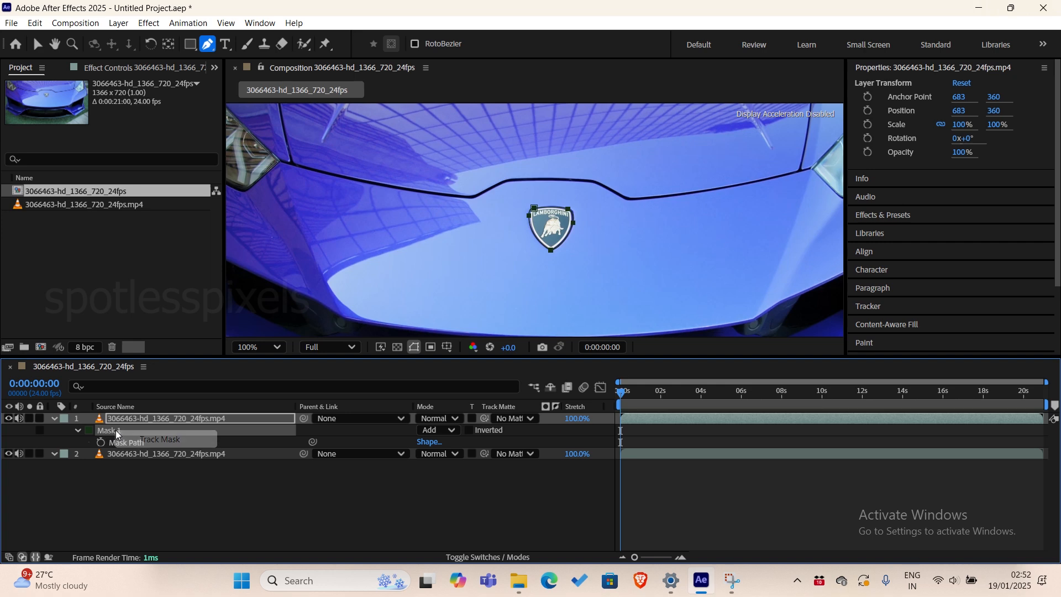
{"action": "left_click", "coordinate": [170, 445]}
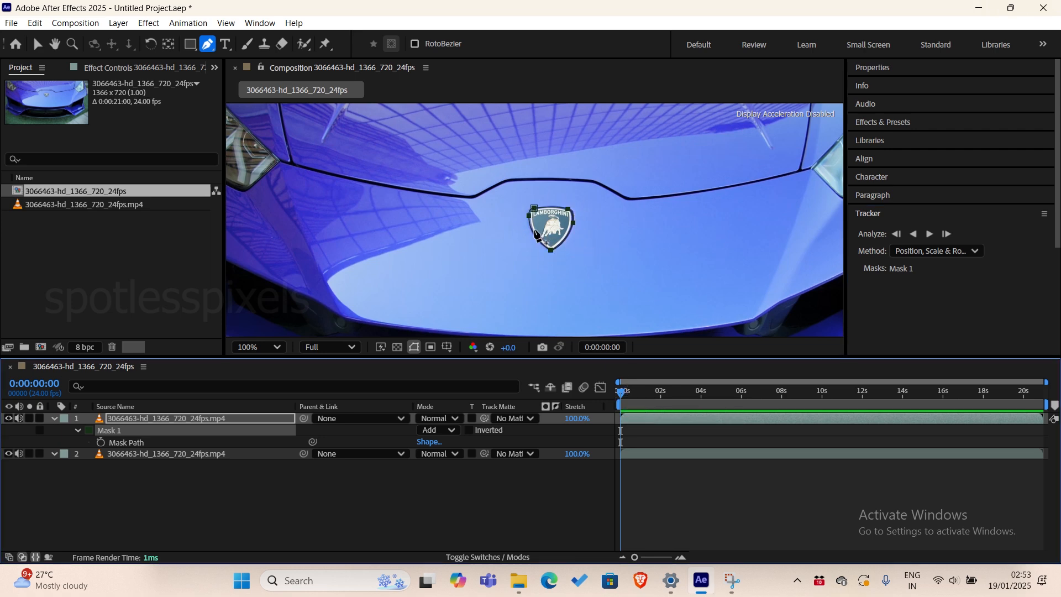
{"action": "left_click", "coordinate": [930, 235]}
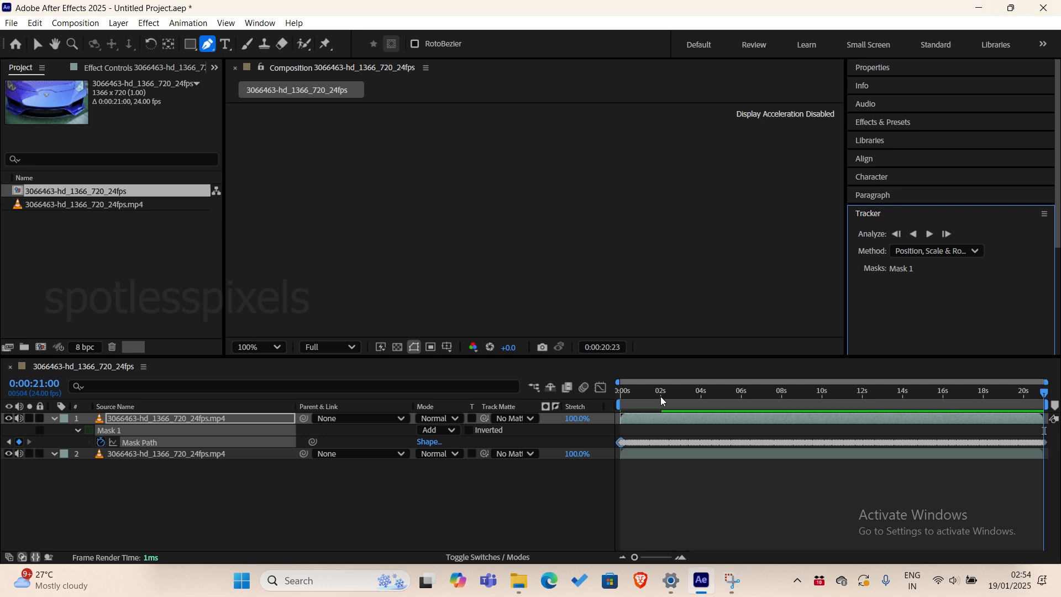
Play the clip from the start to check how the tracked mask follows the badge.
{"action": "left_click_drag", "start_coordinate": [660, 396], "coordinate": [604, 404]}
{"action": "key", "text": "space"}
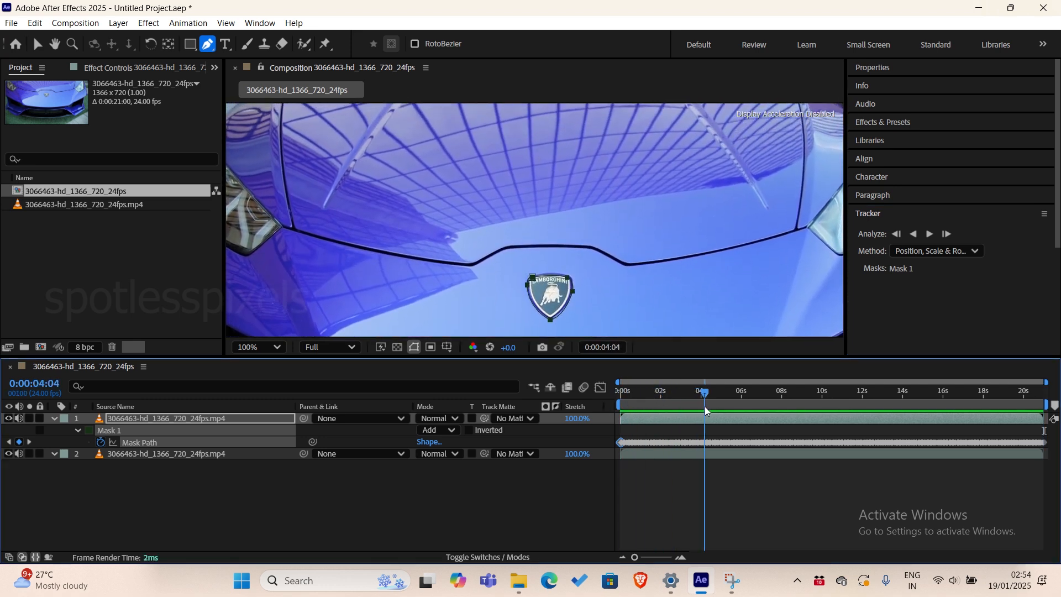
{"action": "key", "text": "space"}
Duplicate the tracked badge layer and hide the topmost copy.
{"action": "key", "text": "period"}
{"action": "left_click", "coordinate": [124, 419]}
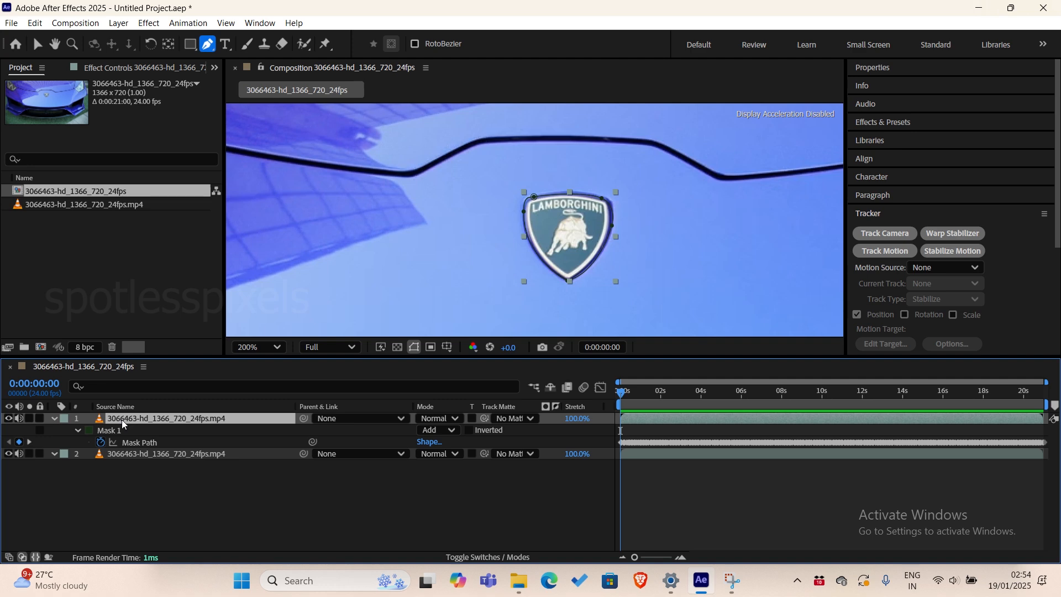
{"action": "key", "text": "ctrl+d"}
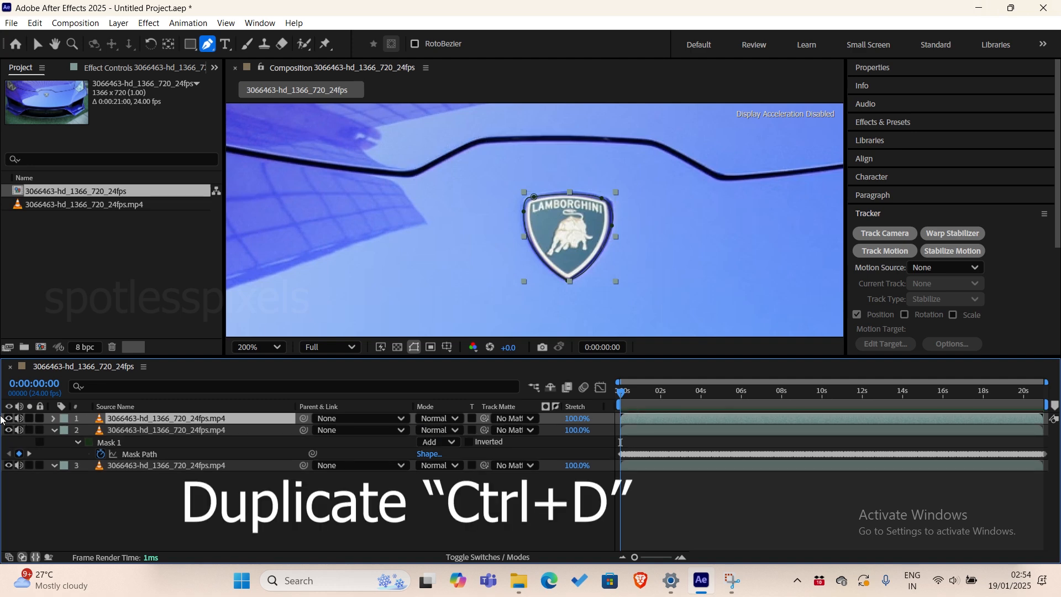
{"action": "left_click", "coordinate": [8, 419]}
Apply the Video Copilot Saber effect to the visible masked badge layer, layer 2.
{"action": "left_click", "coordinate": [151, 430]}
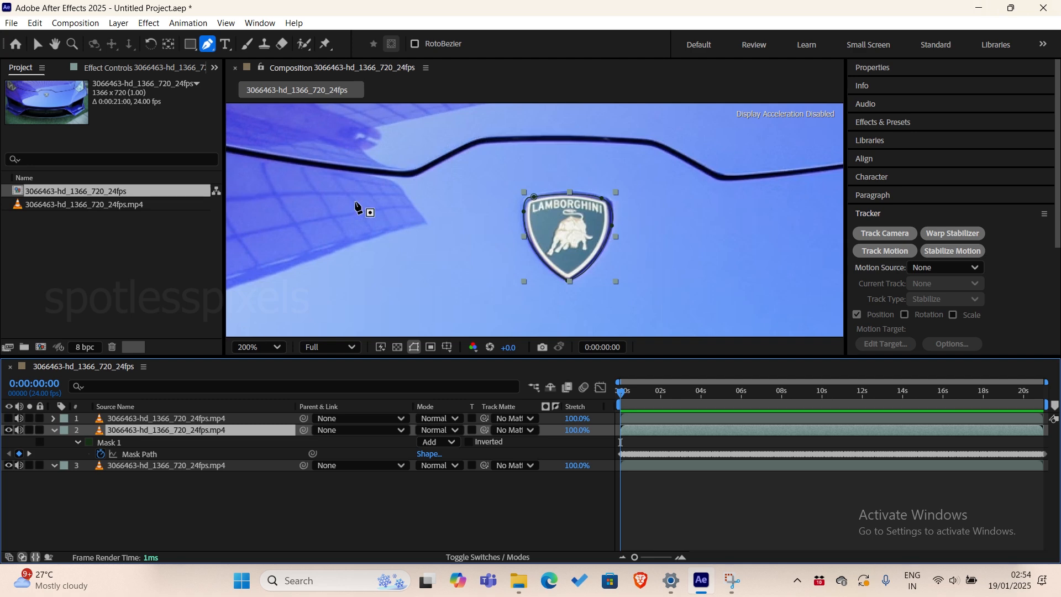
{"action": "left_click", "coordinate": [152, 24]}
{"action": "mouse_move", "coordinate": [197, 424]}
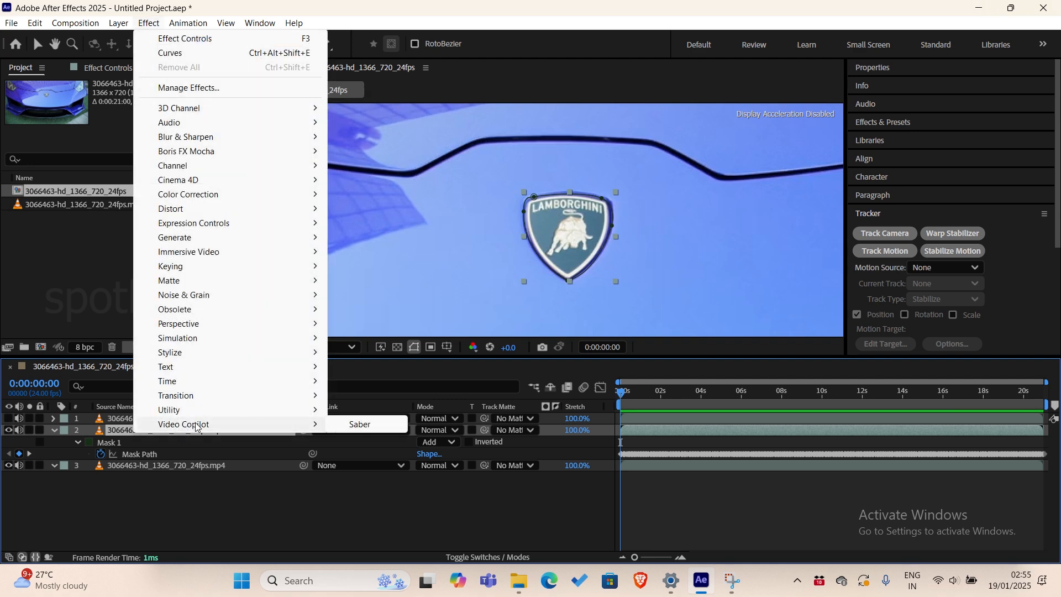
{"action": "left_click", "coordinate": [359, 424]}
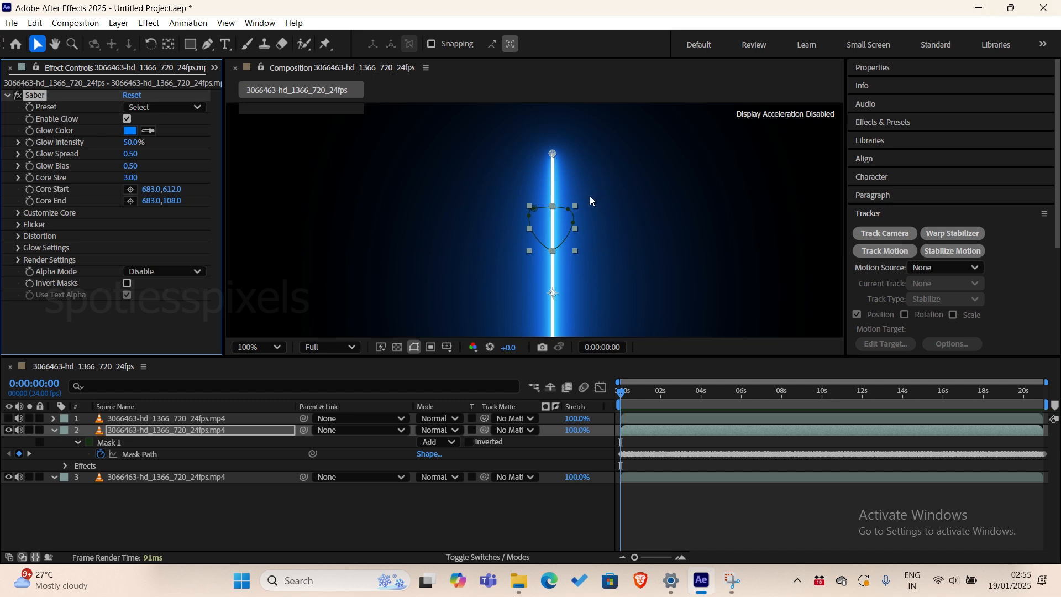
Revisit the Saber settings of layer 2 and the project items, and close the Effect Controls.
{"action": "left_click", "coordinate": [157, 434]}
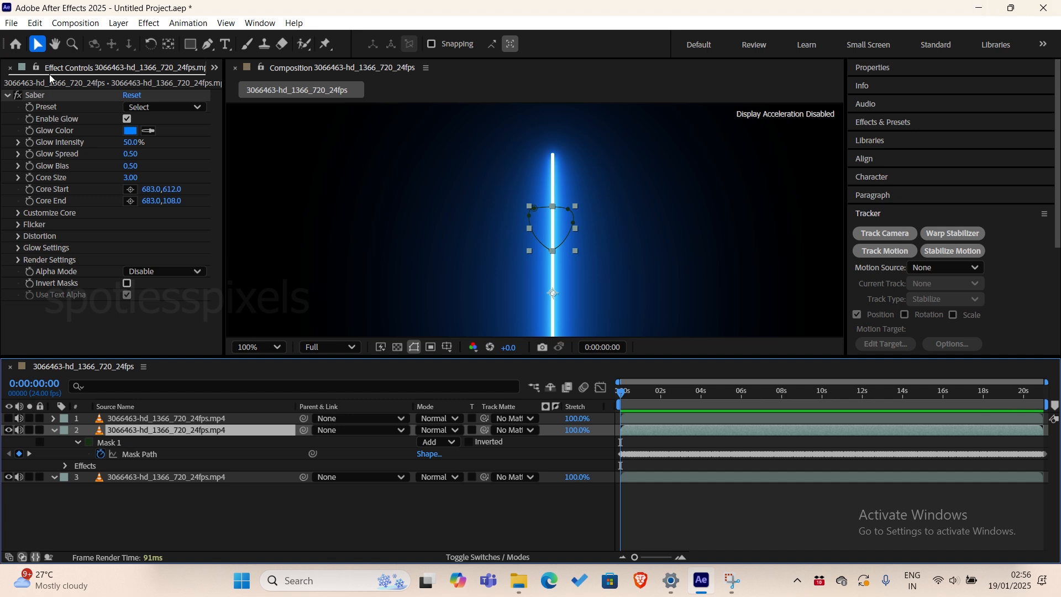
{"action": "left_click", "coordinate": [39, 95]}
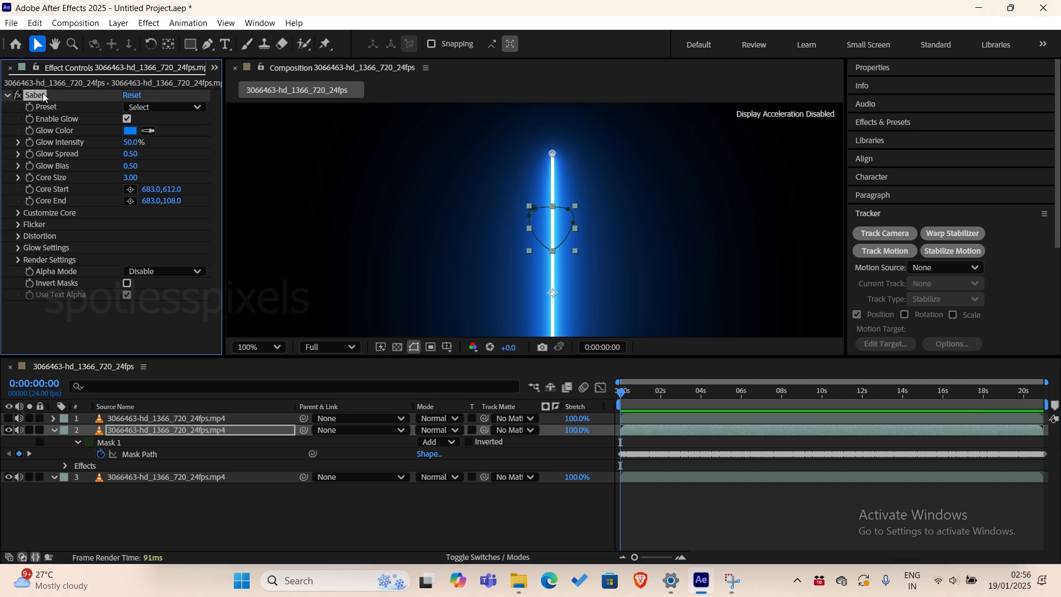
{"action": "left_click", "coordinate": [214, 67]}
{"action": "left_click", "coordinate": [228, 92]}
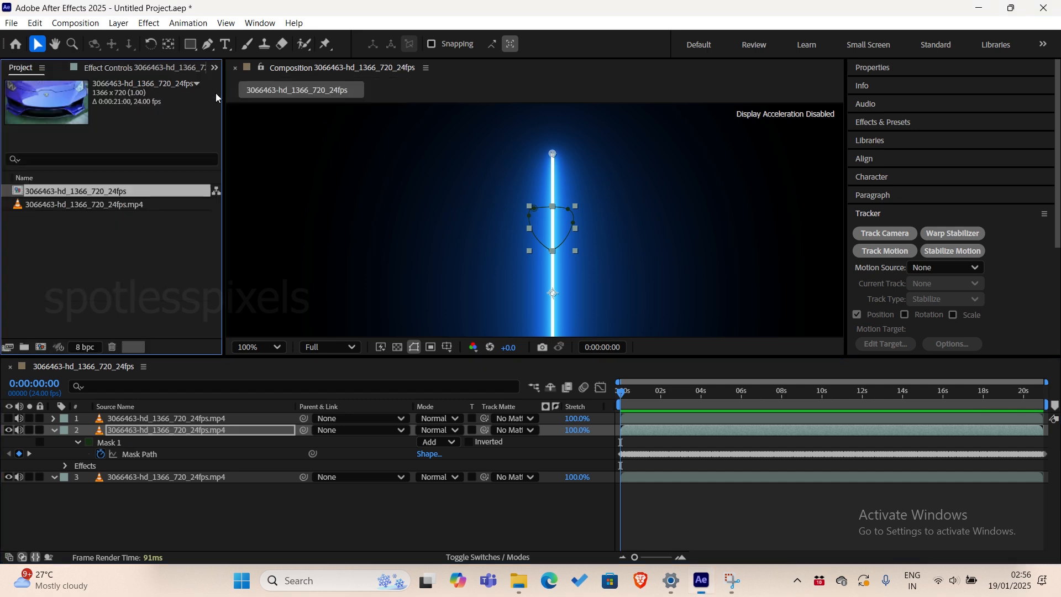
{"action": "left_click", "coordinate": [102, 69]}
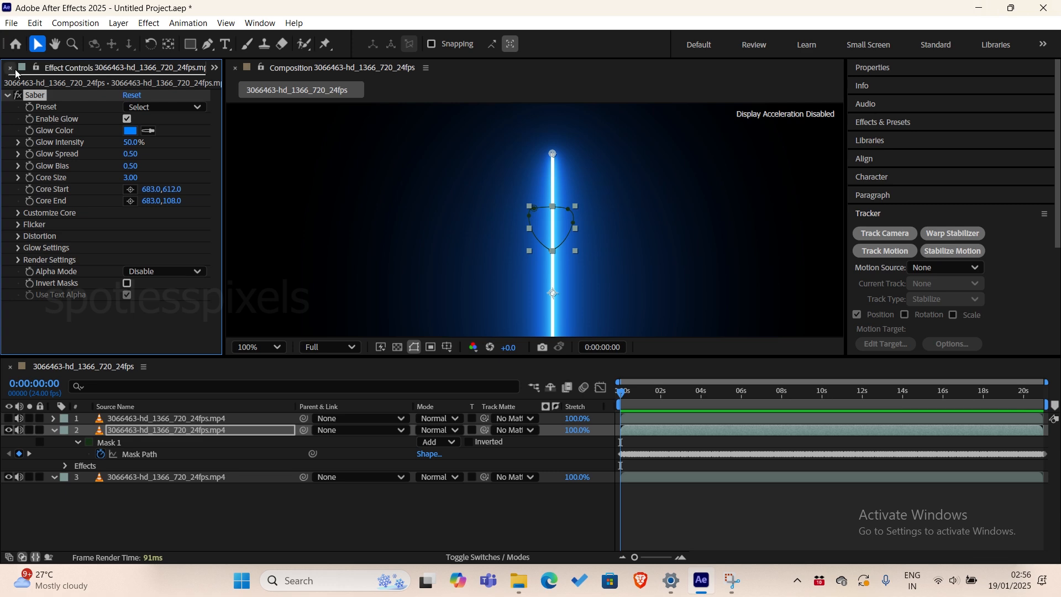
{"action": "left_click", "coordinate": [9, 68]}
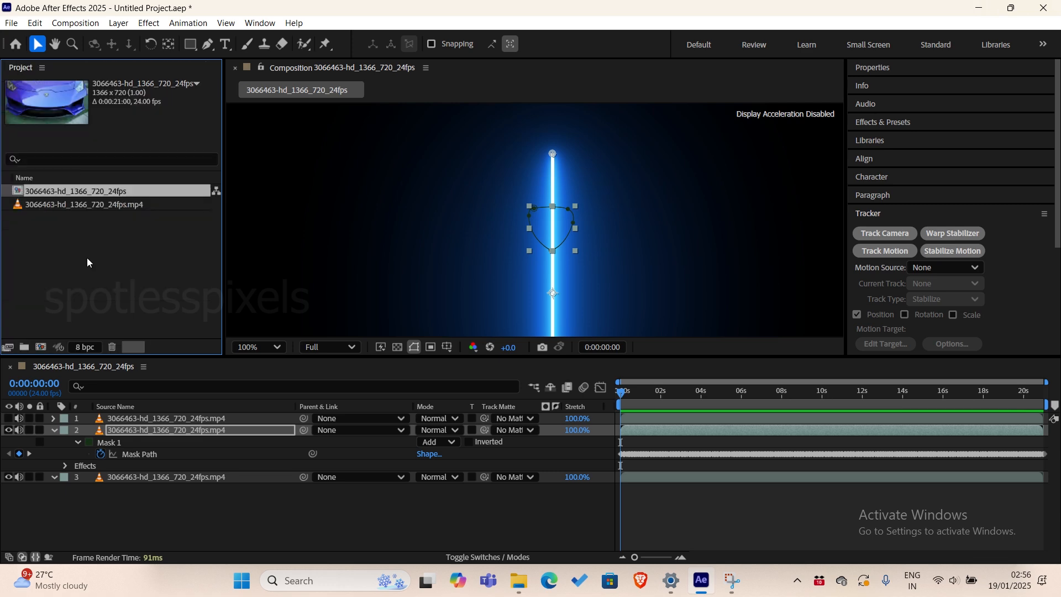
Reopen the Effect Controls for layer 2 and set the Saber's Core Type to Layer Masks under Customize Core.
{"action": "left_click", "coordinate": [255, 23]}
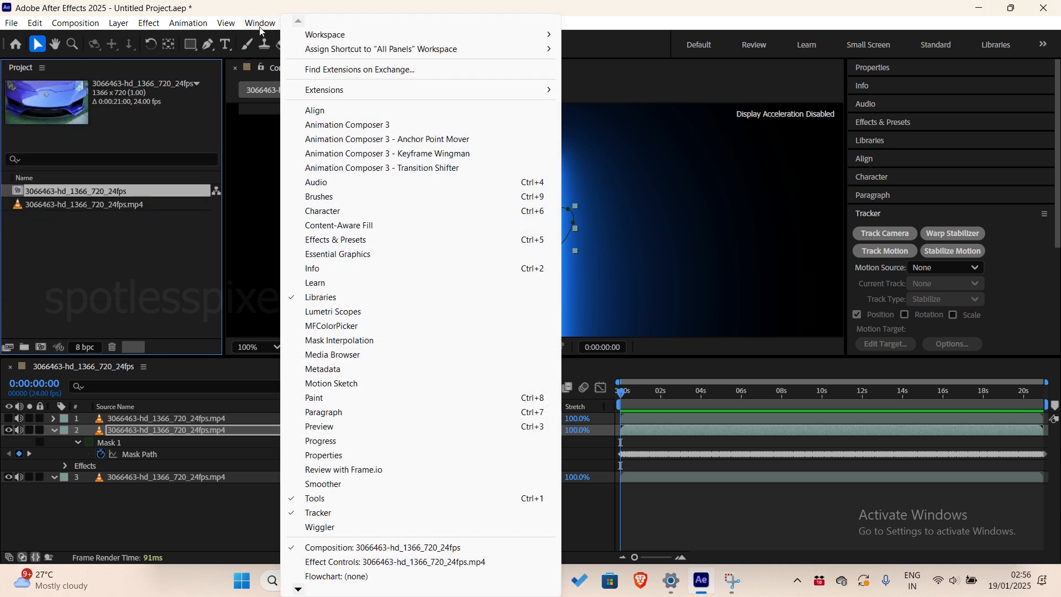
{"action": "left_click", "coordinate": [337, 562]}
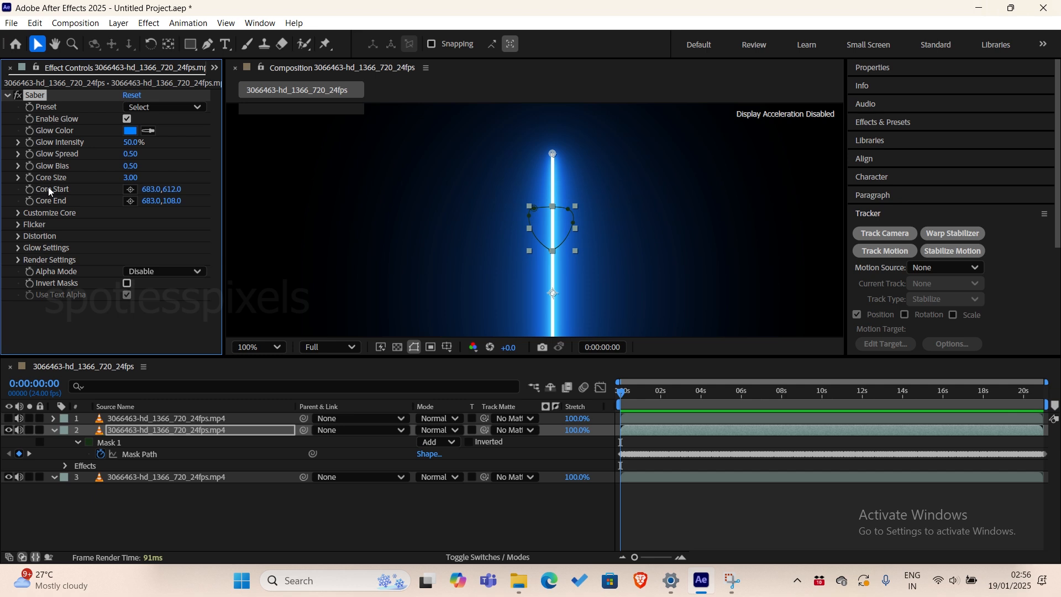
{"action": "left_click", "coordinate": [16, 214]}
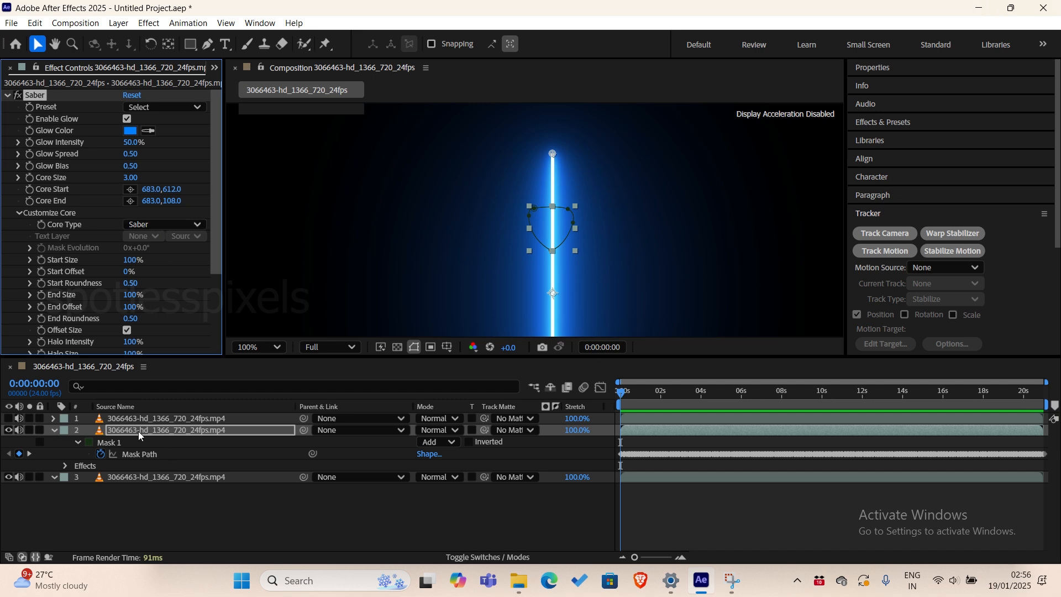
{"action": "left_click", "coordinate": [150, 224]}
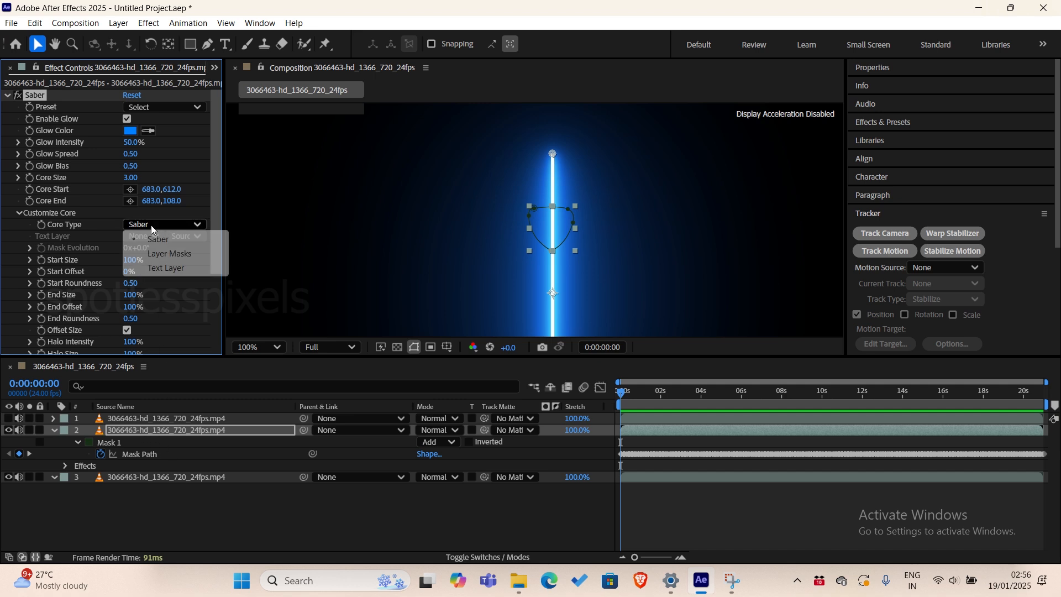
{"action": "left_click", "coordinate": [164, 255]}
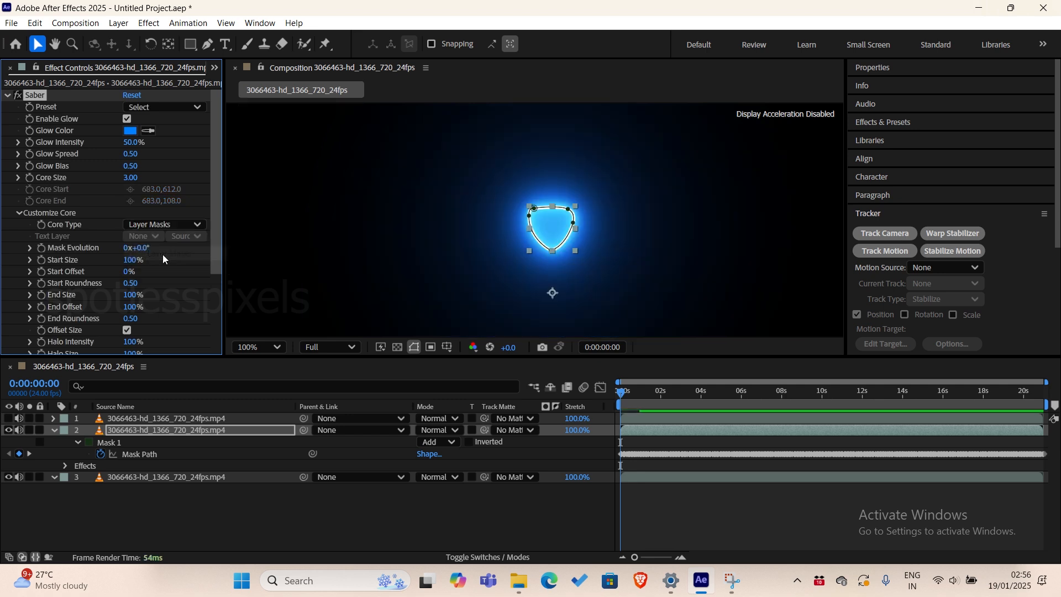
Apply the Electric preset to the Saber outline around the badge.
{"action": "key", "text": "period"}
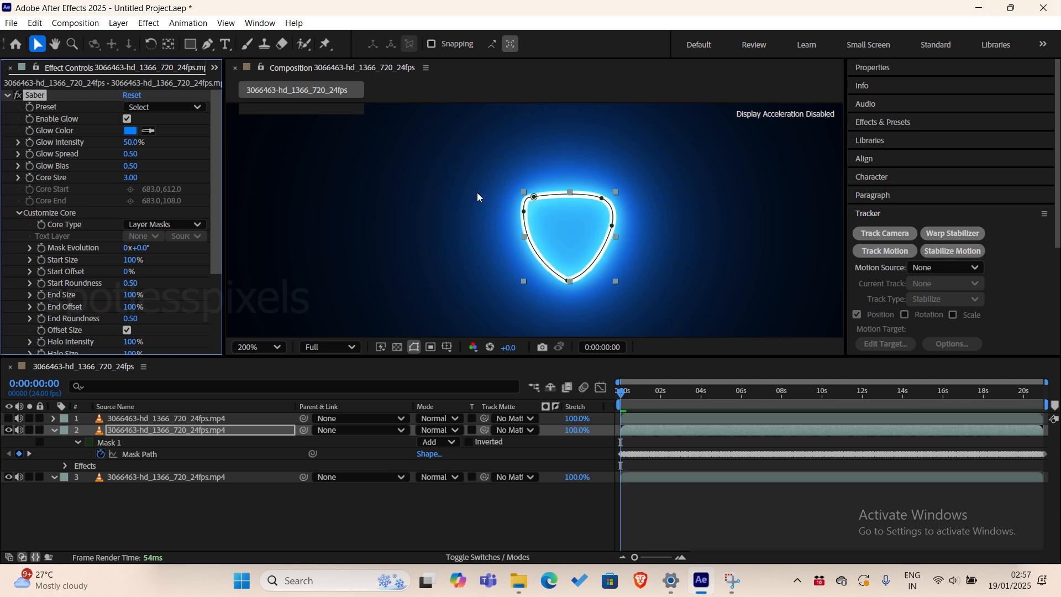
{"action": "left_click", "coordinate": [182, 107]}
{"action": "left_click", "coordinate": [195, 108]}
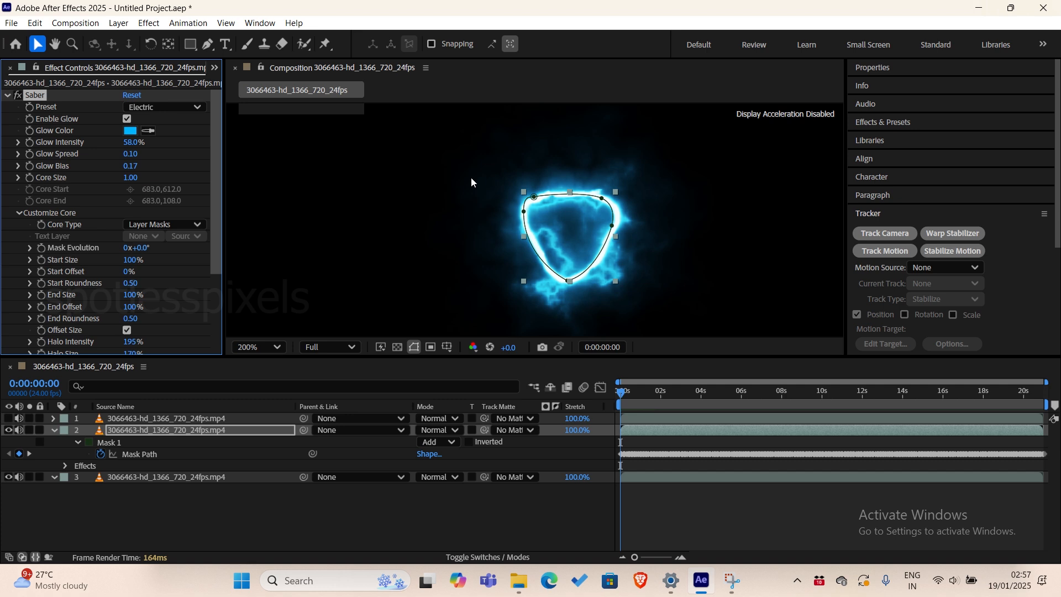
Try the Add and Screen blending modes on layer 2, and settle on Lighten.
{"action": "left_click", "coordinate": [207, 430]}
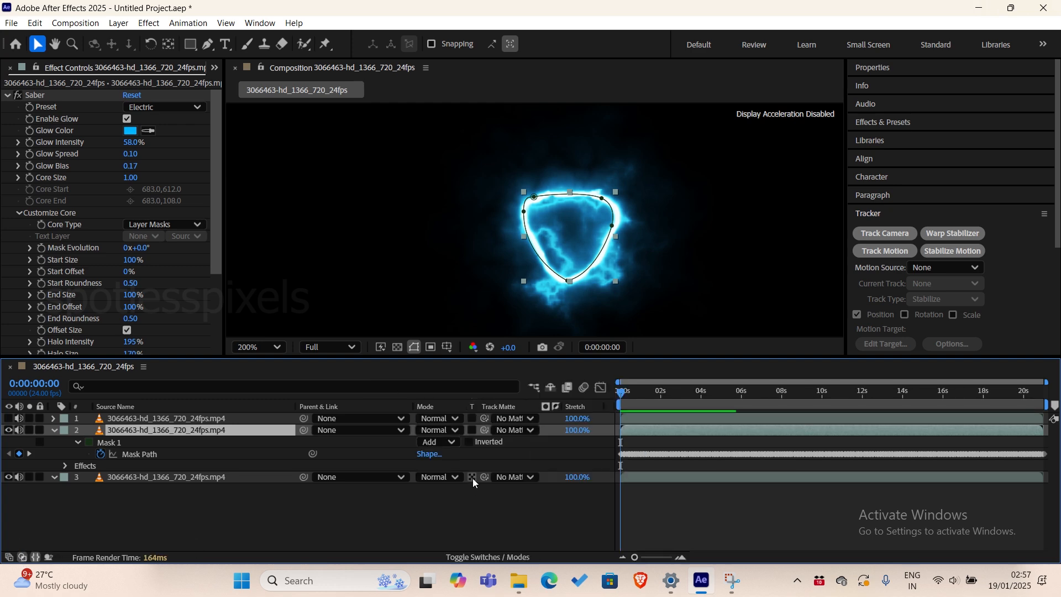
{"action": "left_click", "coordinate": [447, 433]}
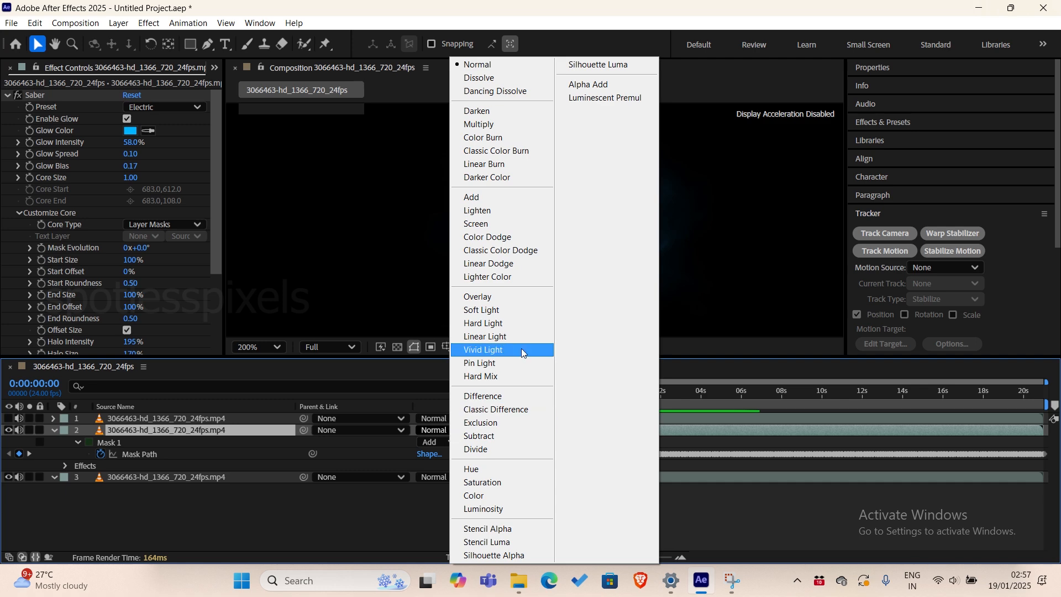
{"action": "left_click", "coordinate": [523, 195]}
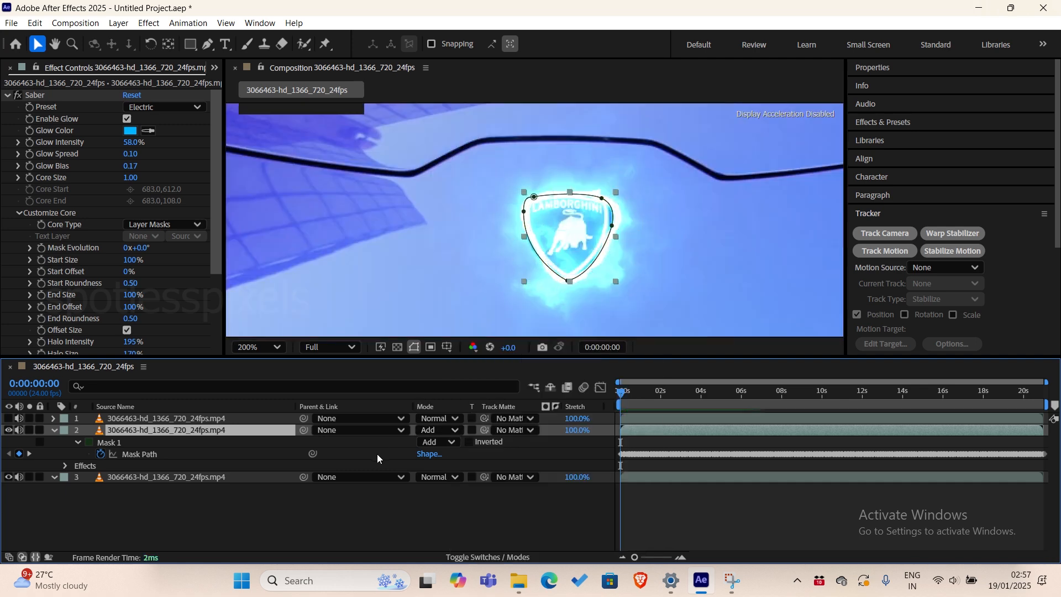
{"action": "left_click", "coordinate": [440, 430]}
{"action": "left_click", "coordinate": [499, 225]}
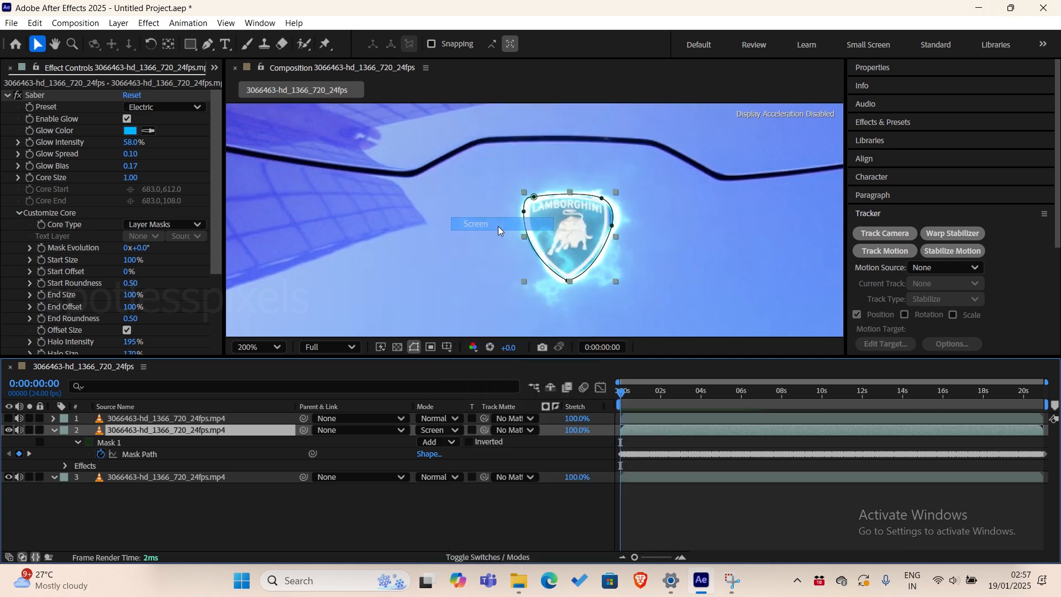
{"action": "left_click", "coordinate": [434, 431]}
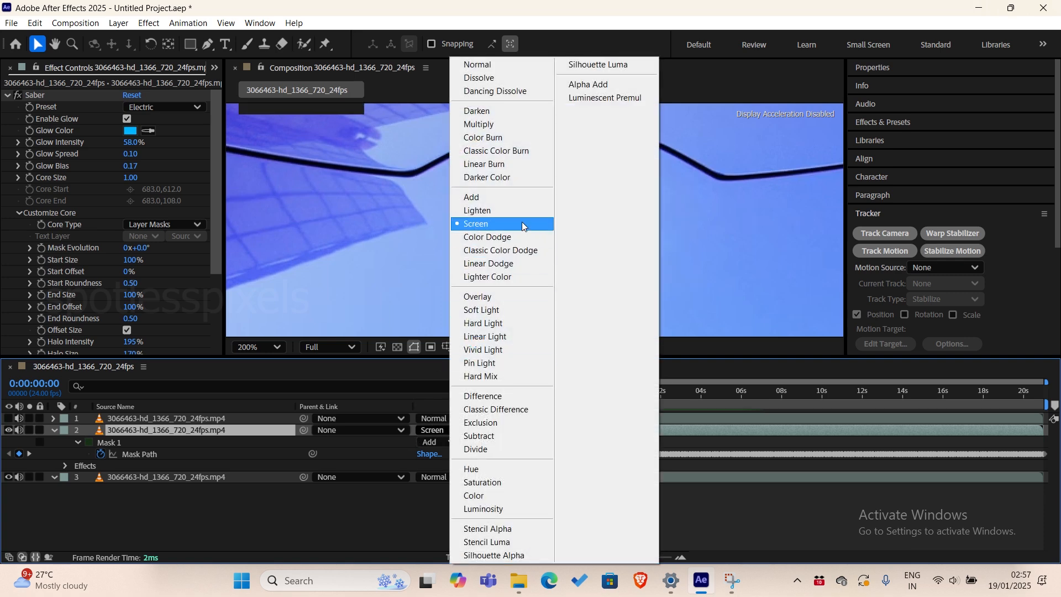
{"action": "left_click", "coordinate": [523, 223]}
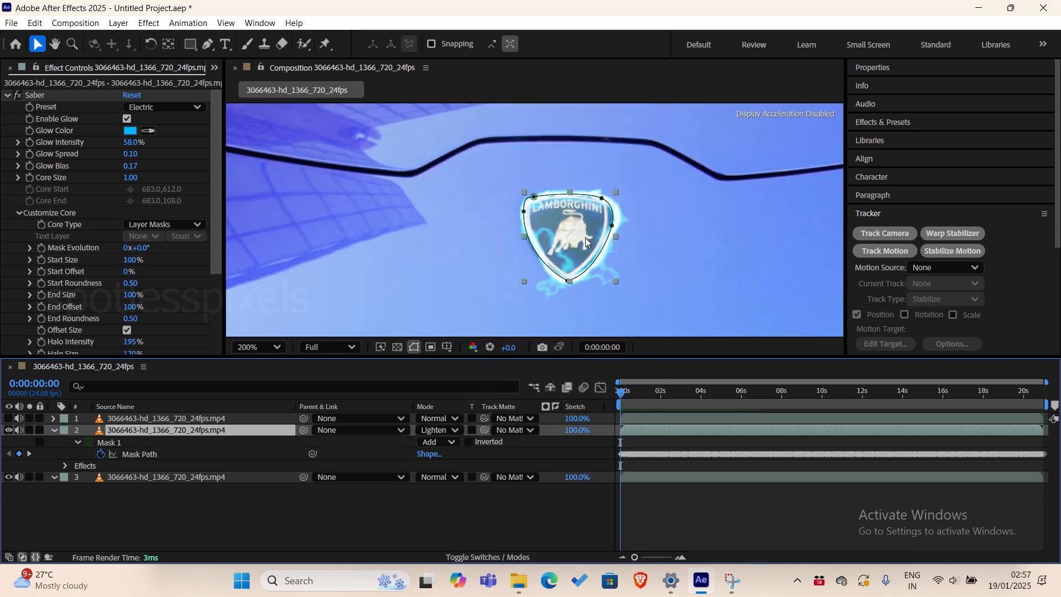
Play the clip and scrub back to 0:00:01:04 to check the electric outline over the badge.
{"action": "key", "text": "space"}
{"action": "scroll", "coordinate": [607, 282], "scroll_direction": "down", "scroll_amount": 2}
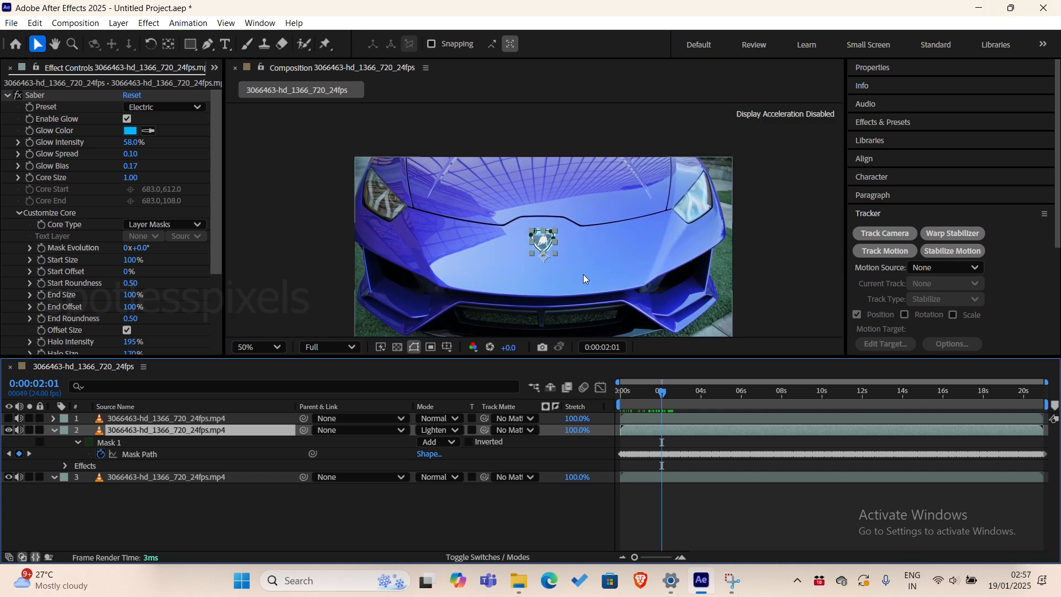
{"action": "mouse_move", "coordinate": [655, 399]}
{"action": "left_mouse_down"}
{"action": "mouse_move", "coordinate": [615, 413]}
{"action": "mouse_move", "coordinate": [644, 413]}
{"action": "left_mouse_up"}
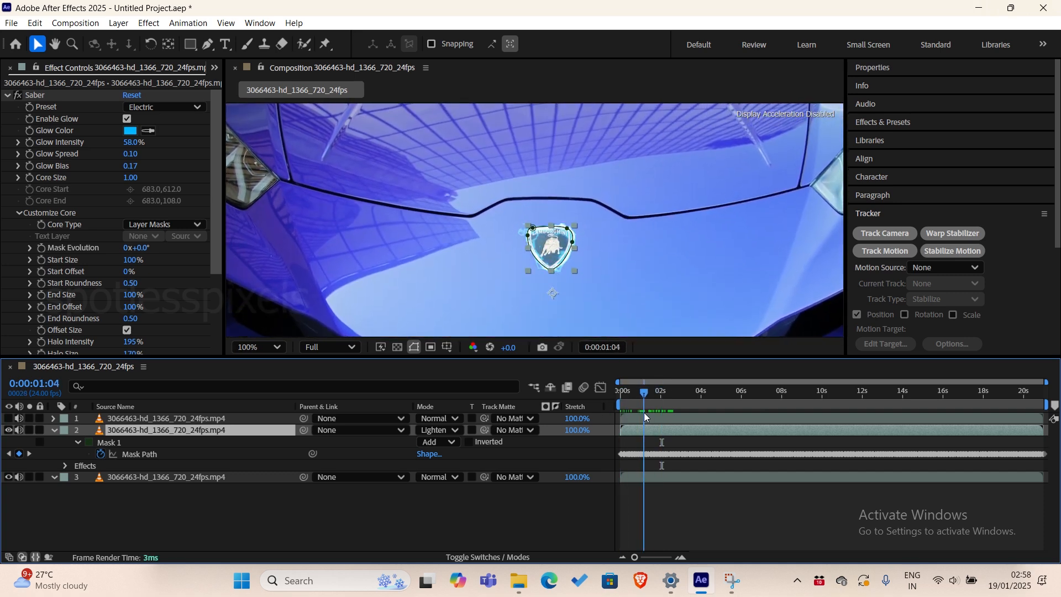
Try other Saber presets on the badge outline, including Firestorm and Neon, and check Firestorm at 0:00:02:09.
{"action": "left_click", "coordinate": [166, 109]}
{"action": "left_click", "coordinate": [195, 165]}
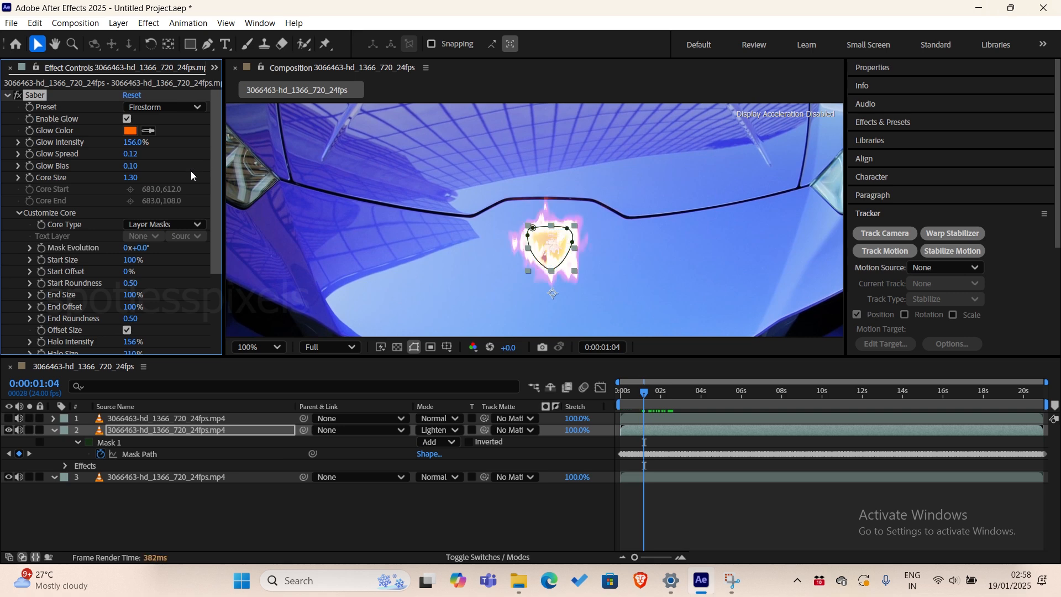
{"action": "left_click_drag", "start_coordinate": [631, 391], "coordinate": [668, 403]}
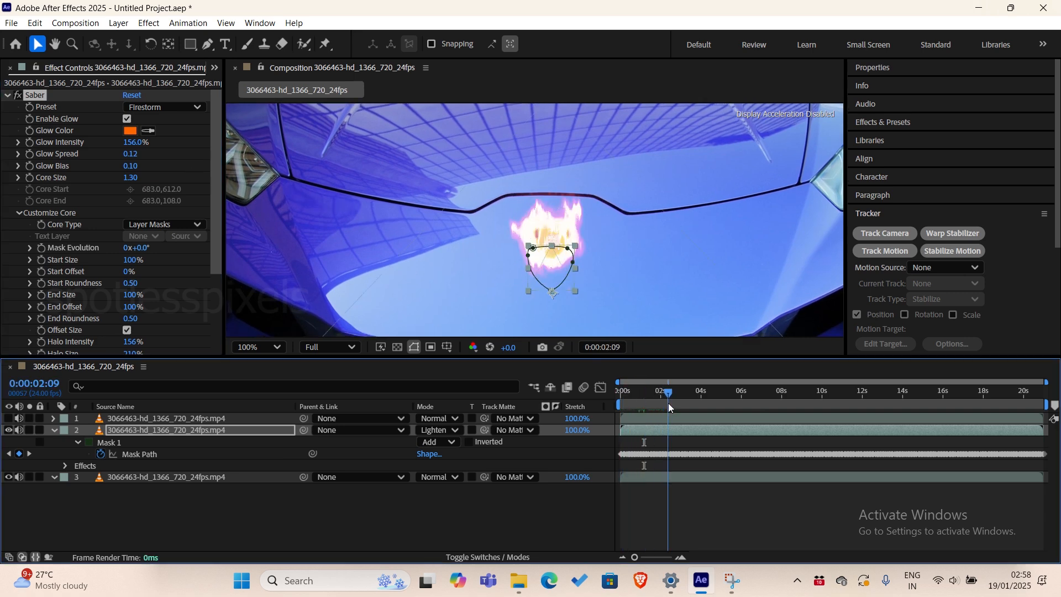
{"action": "left_click", "coordinate": [150, 107]}
{"action": "left_click", "coordinate": [218, 333]}
{"action": "left_click", "coordinate": [147, 109]}
{"action": "left_click", "coordinate": [194, 438]}
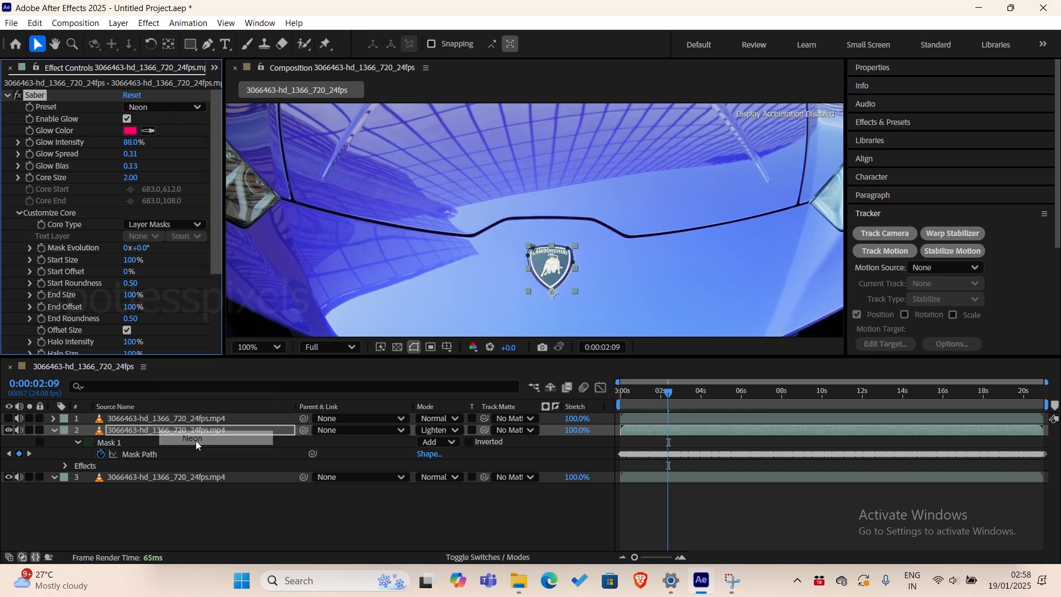
Set the Saber preset to Fire and preview the clip from the start.
{"action": "left_click", "coordinate": [160, 107]}
{"action": "left_click", "coordinate": [187, 148]}
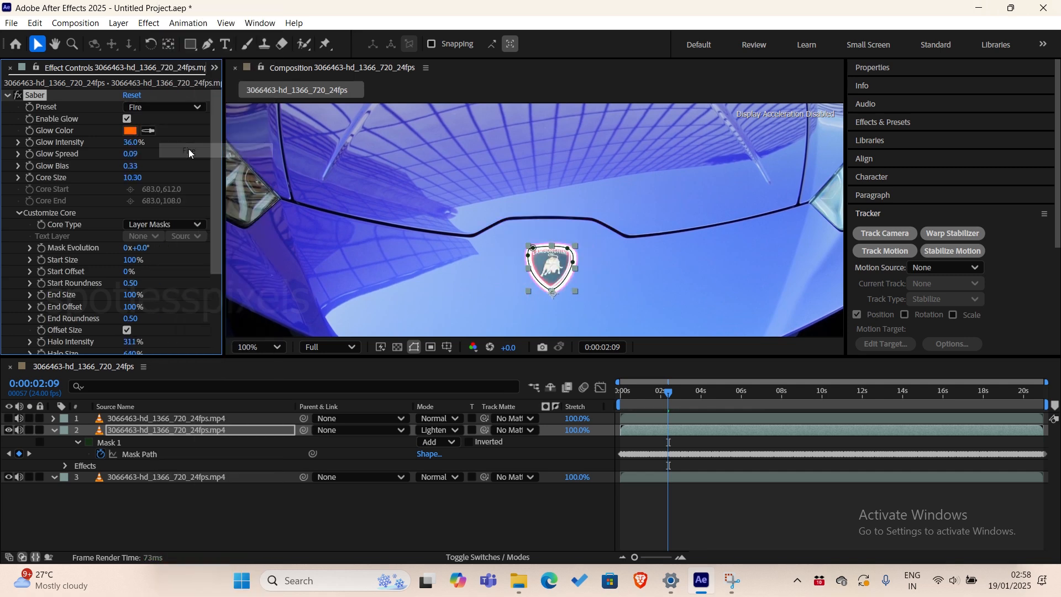
{"action": "key", "text": "Home"}
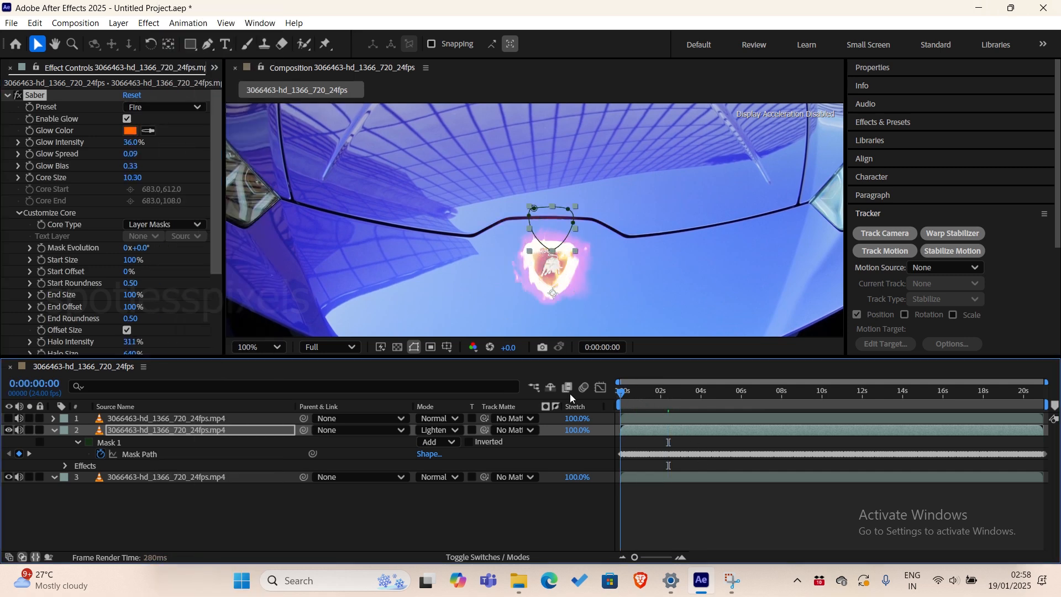
{"action": "key", "text": "space"}
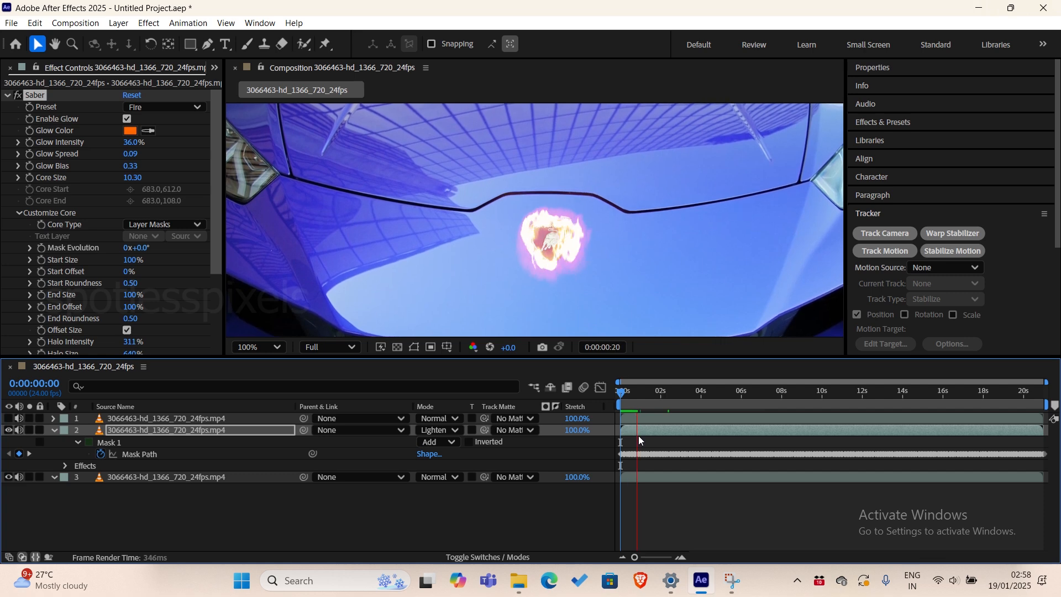
{"action": "key", "text": "space"}
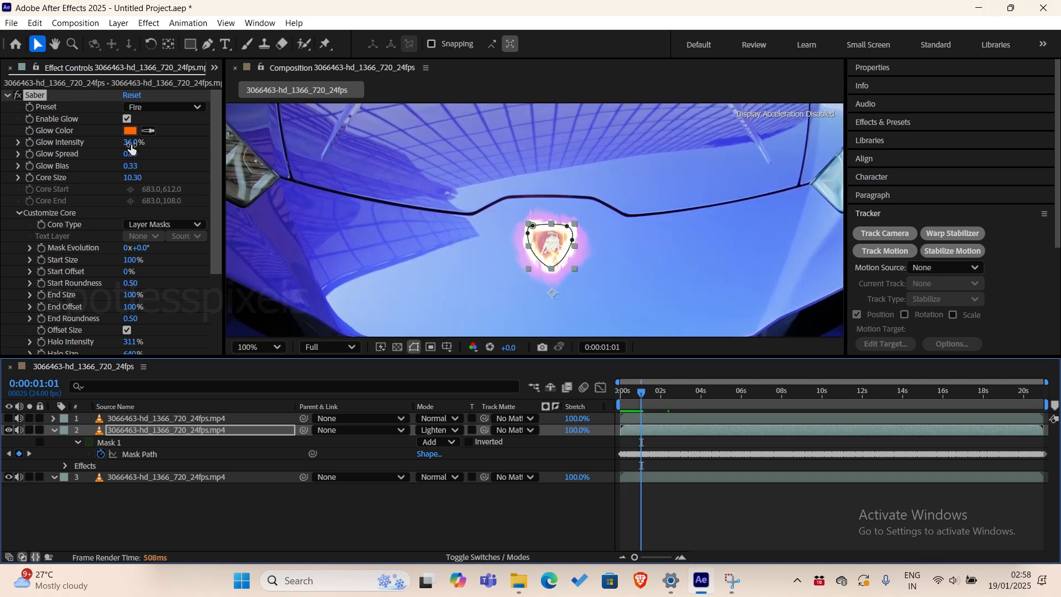
Set the Saber's Glow Intensity to 22%, Glow Spread to 0.06, Glow Bias to 0.25 and Core Size to 3.90, and preview the result.
{"action": "left_click_drag", "start_coordinate": [128, 145], "coordinate": [120, 147]}
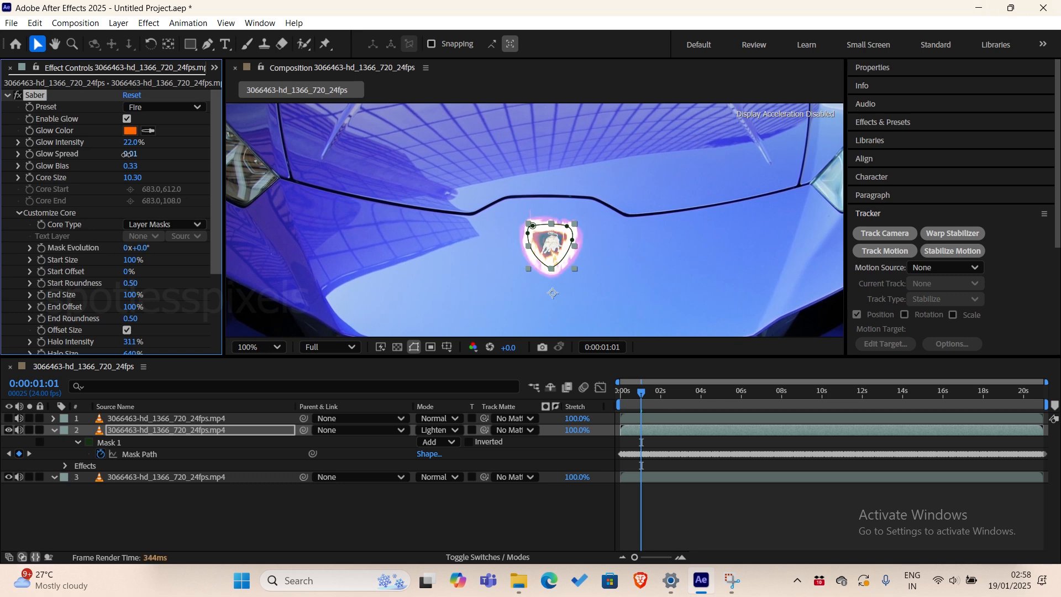
{"action": "left_click_drag", "start_coordinate": [126, 154], "coordinate": [126, 166]}
{"action": "left_click_drag", "start_coordinate": [130, 178], "coordinate": [115, 179]}
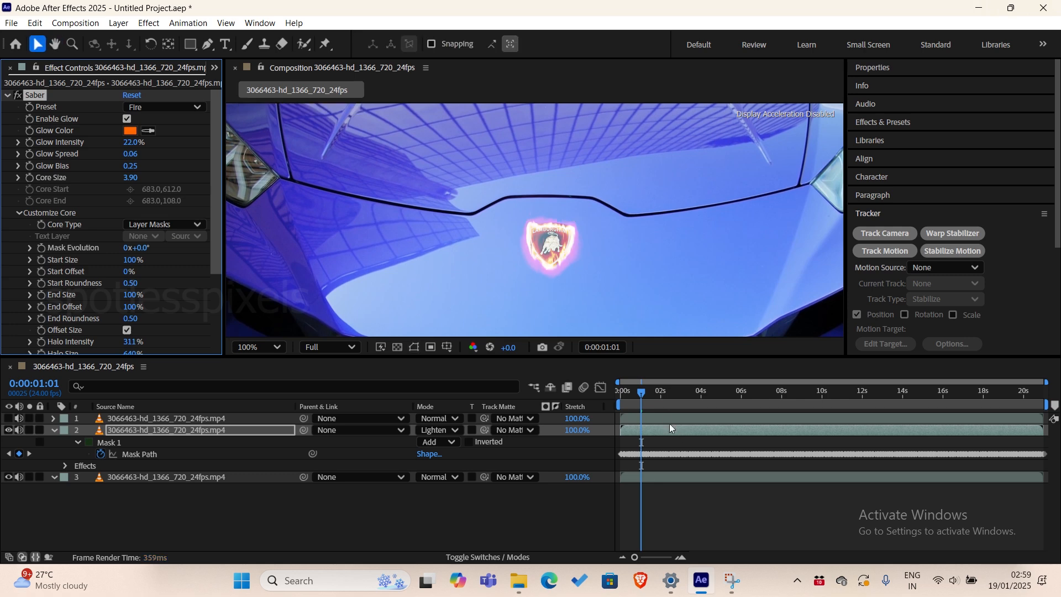
{"action": "key", "text": "space"}
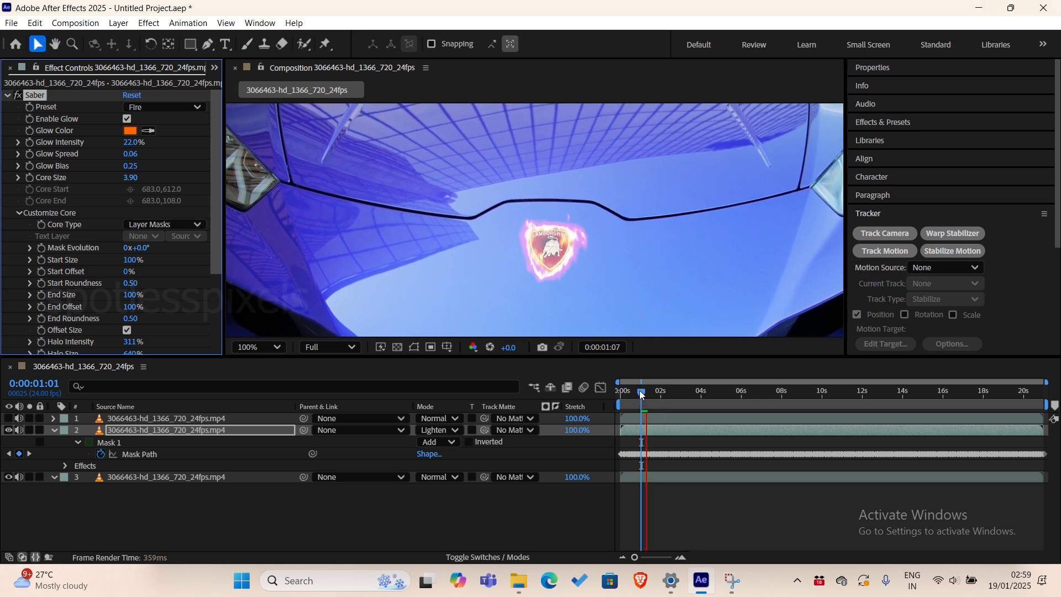
{"action": "key", "text": "space"}
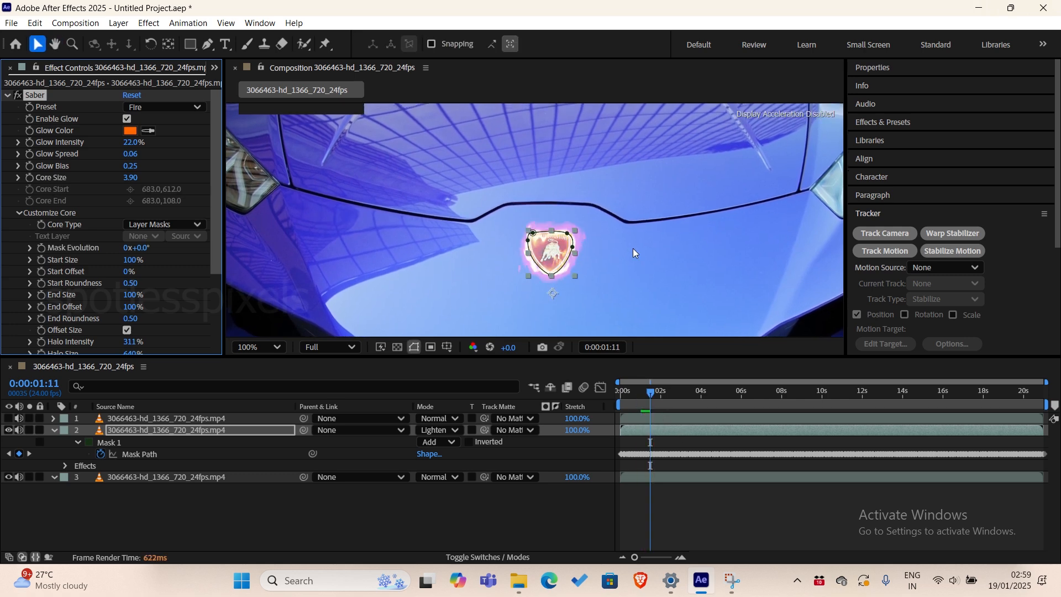
Set the composition preview resolution to Quarter and play the clip from the start.
{"action": "left_click", "coordinate": [319, 348]}
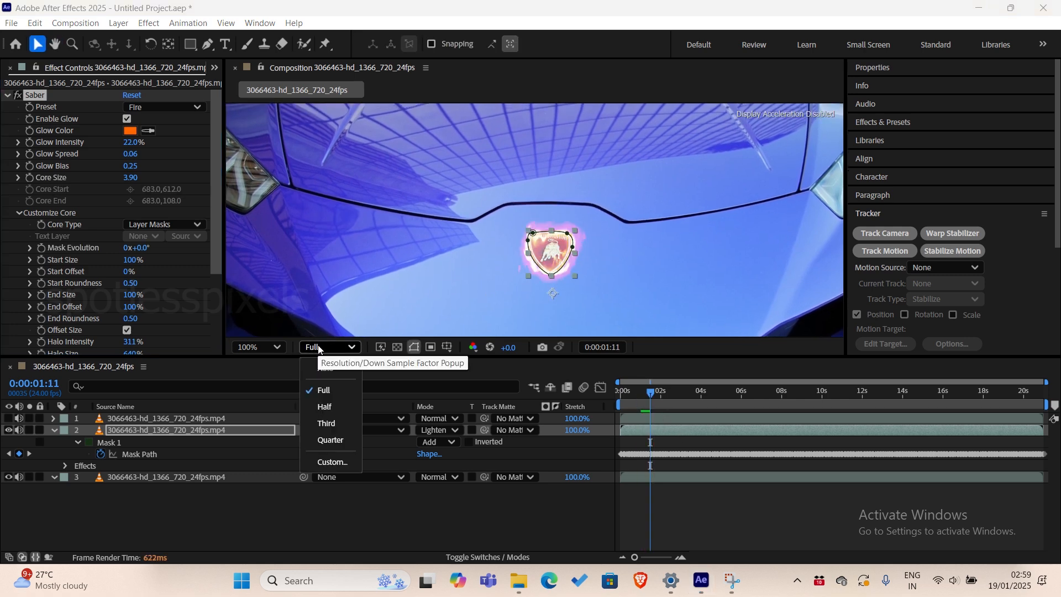
{"action": "left_click", "coordinate": [332, 440]}
{"action": "key", "text": "Home"}
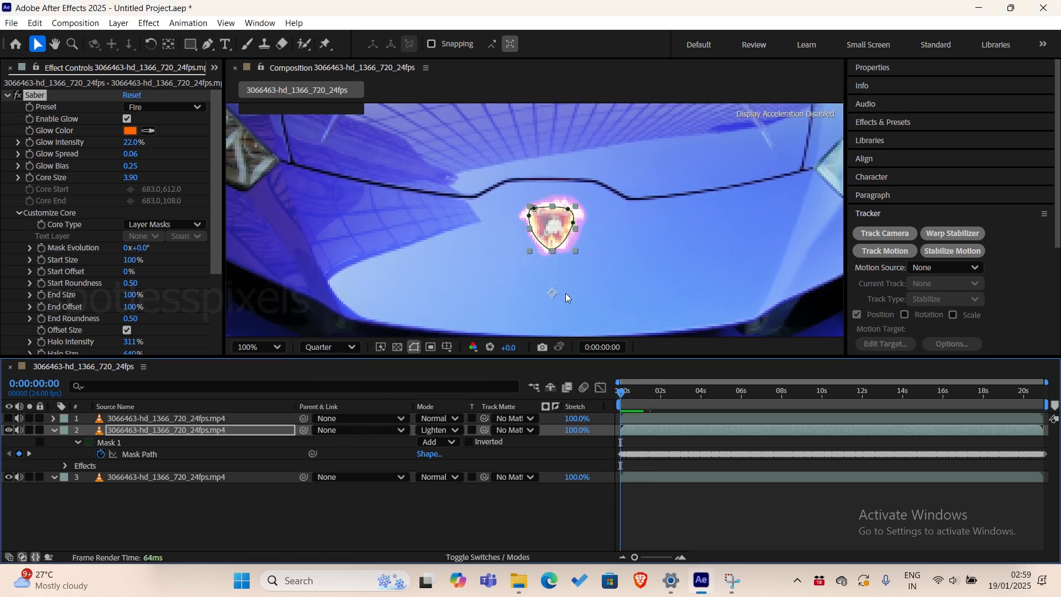
{"action": "key", "text": "space"}
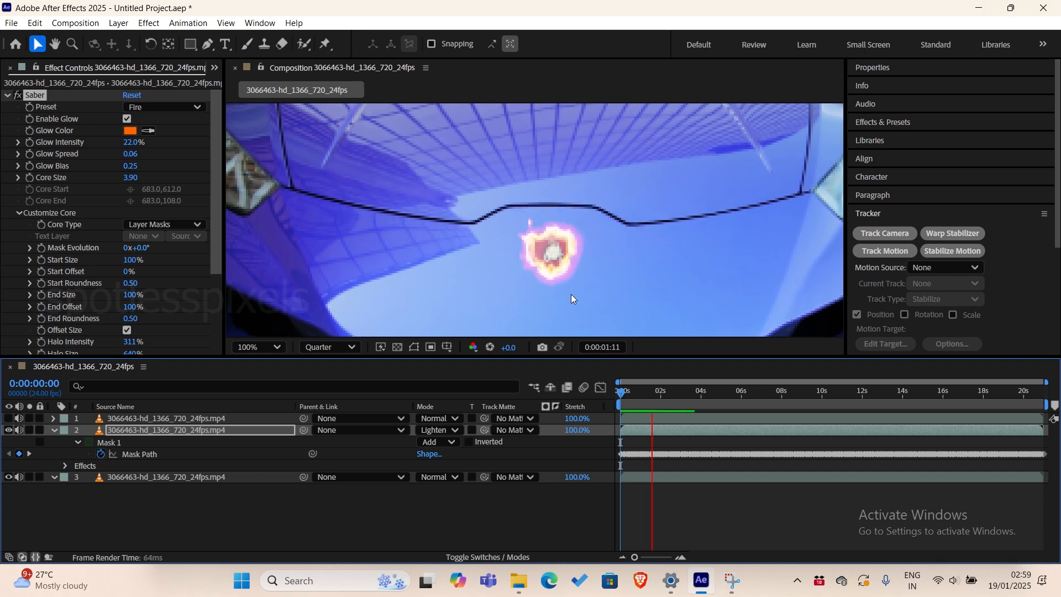
{"action": "key", "text": "space"}
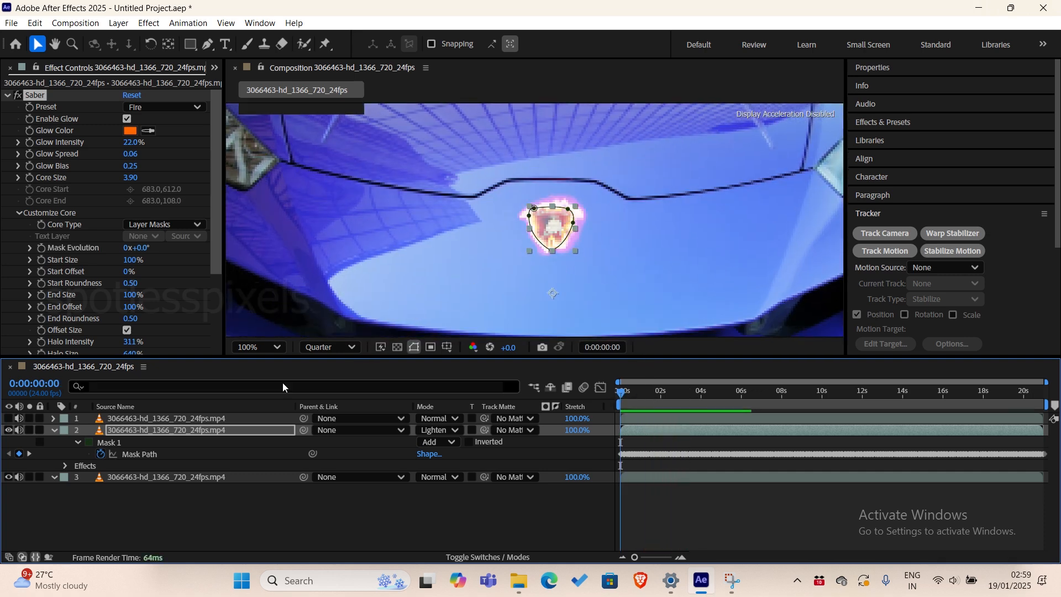
Preview layer 2 and add a Scale keyframe to it at 0:00:01:05.
{"action": "left_click", "coordinate": [143, 433]}
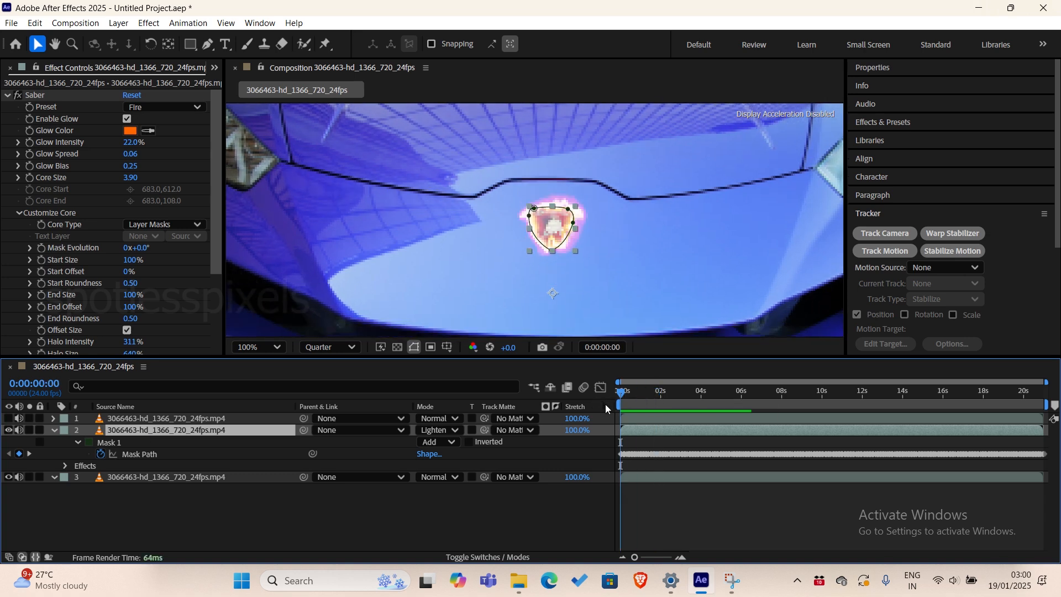
{"action": "key", "text": "space"}
{"action": "left_click", "coordinate": [646, 393]}
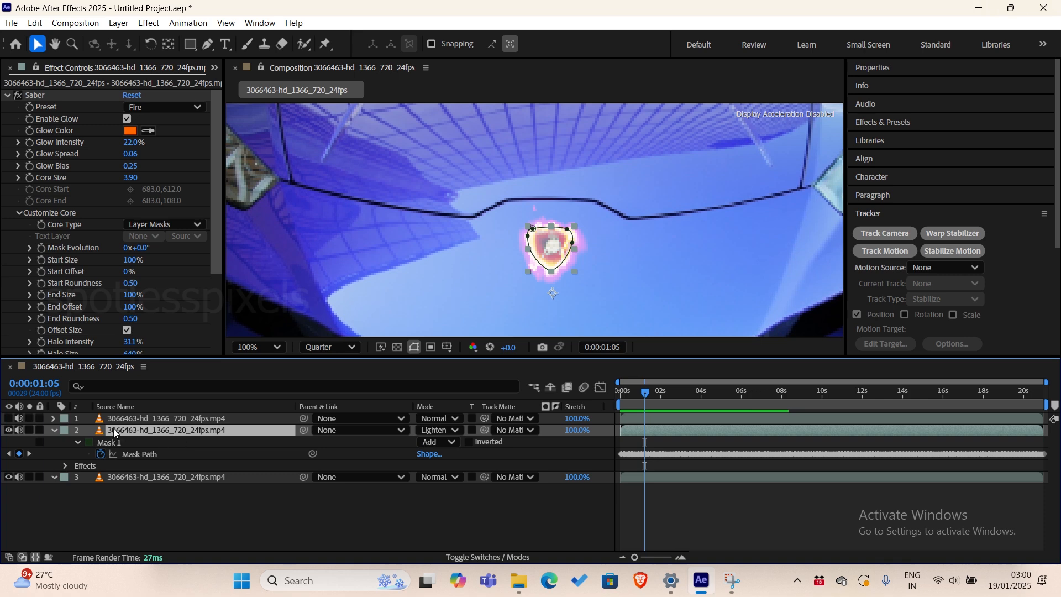
{"action": "key", "text": "s"}
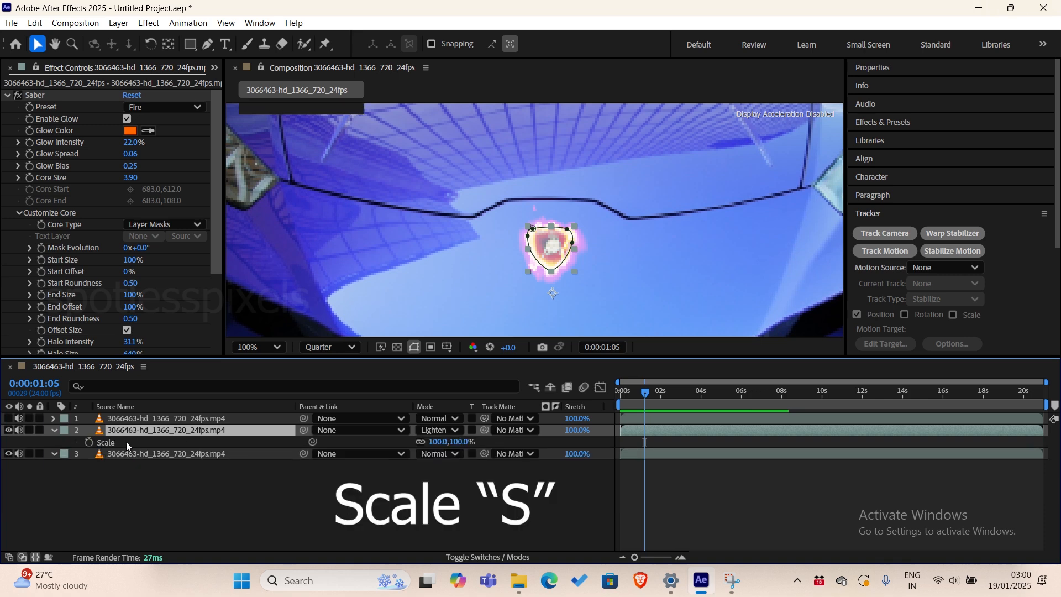
{"action": "left_click", "coordinate": [89, 443]}
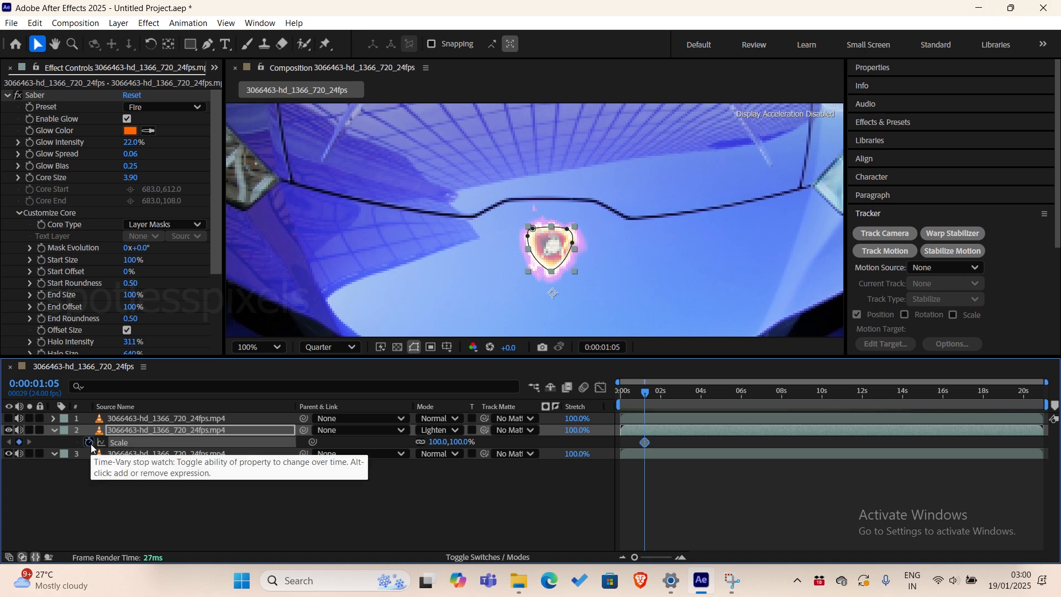
Set layer 2's Scale to 242% at 0:00:01:17 to create a second Scale keyframe.
{"action": "key", "text": "="}
{"action": "left_click_drag", "start_coordinate": [642, 389], "coordinate": [664, 395]}
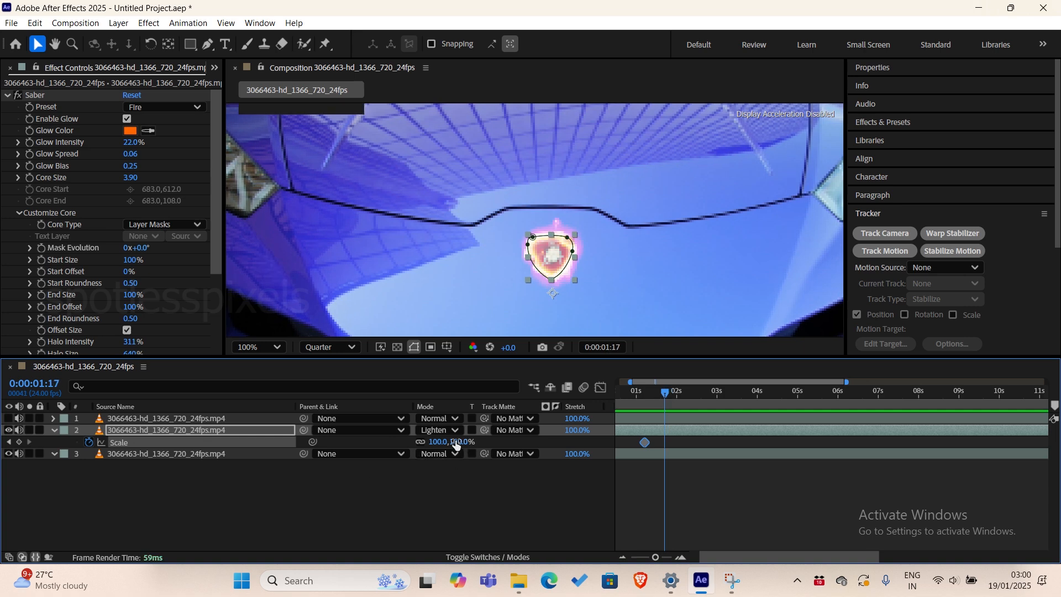
{"action": "left_click_drag", "start_coordinate": [455, 443], "coordinate": [552, 439]}
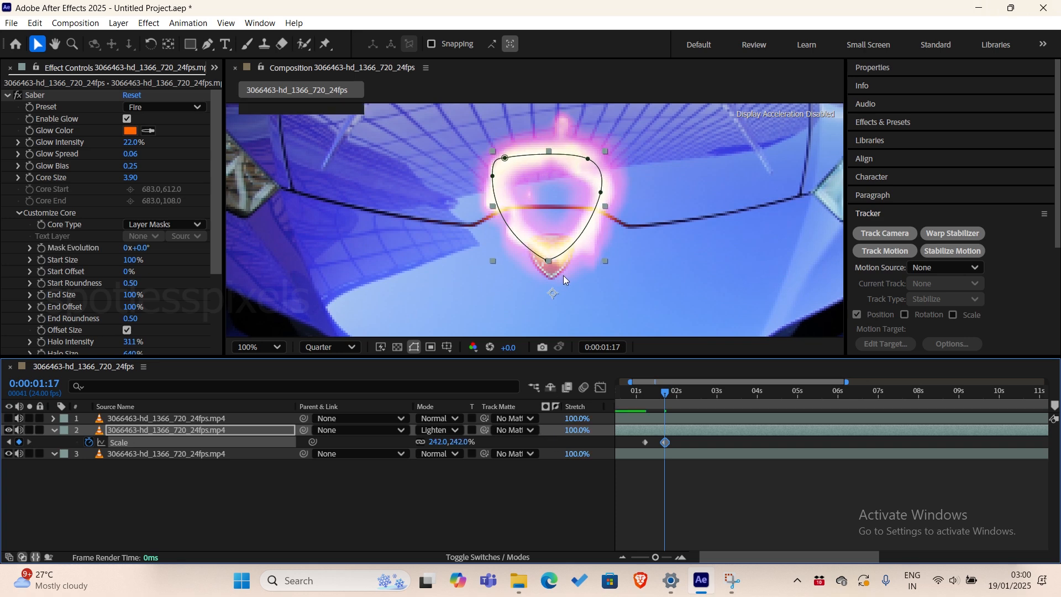
{"action": "key", "text": "comma"}
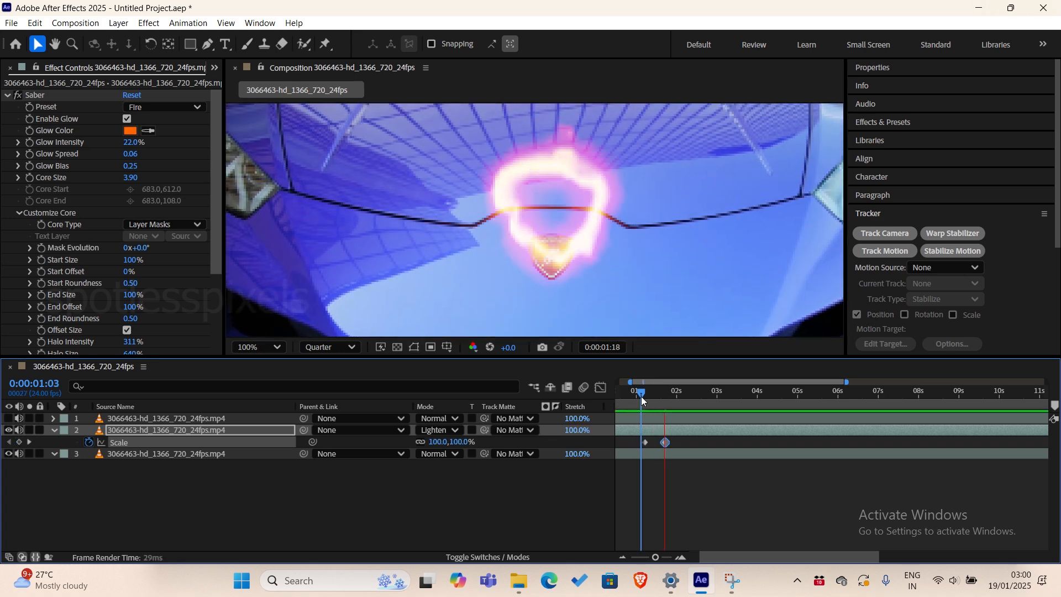
Move layer 2's second Scale keyframe to 0:00:01:11 with a scale of 224%, and preview the growth between the keyframes.
{"action": "key", "text": "space"}
{"action": "left_click", "coordinate": [671, 467]}
{"action": "left_click_drag", "start_coordinate": [665, 442], "coordinate": [655, 442]}
{"action": "left_click", "coordinate": [638, 391]}
{"action": "key", "text": "space"}
{"action": "key", "text": "space"}
{"action": "key", "text": "="}
{"action": "left_click_drag", "start_coordinate": [734, 555], "coordinate": [710, 557]}
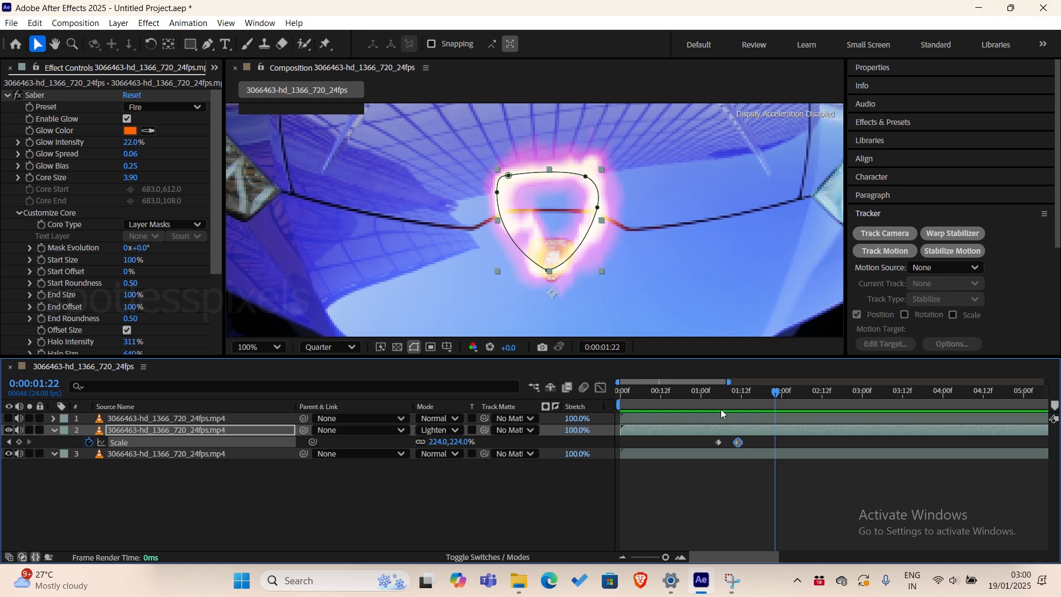
{"action": "left_click", "coordinate": [738, 395]}
{"action": "mouse_move", "coordinate": [741, 402]}
{"action": "left_mouse_down"}
{"action": "mouse_move", "coordinate": [719, 398]}
{"action": "mouse_move", "coordinate": [731, 401]}
{"action": "left_mouse_up"}
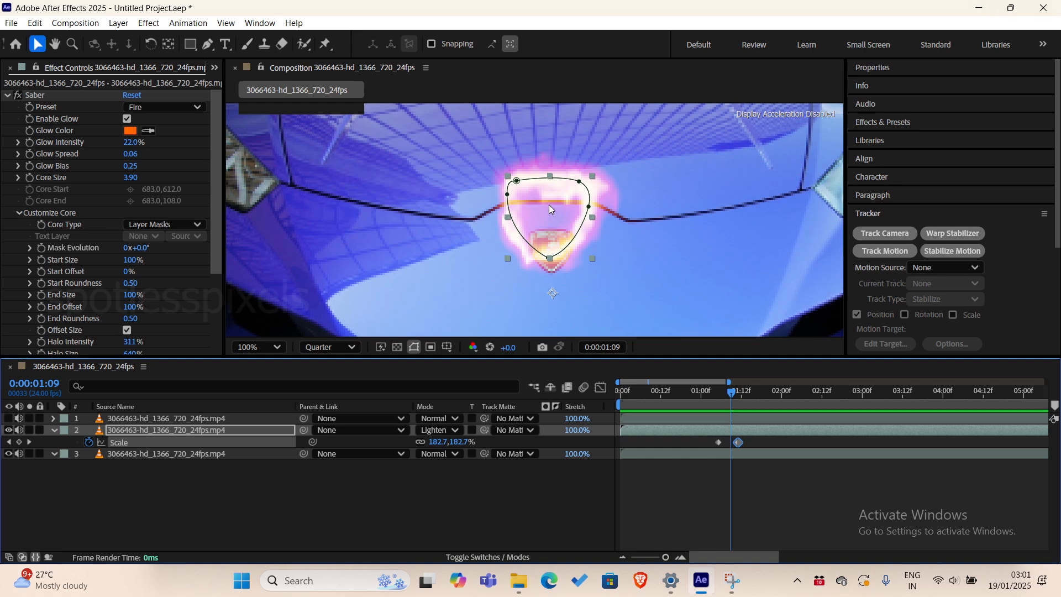
Return to the first Scale keyframe at 0:00:01:05 and make layer 1 visible.
{"action": "left_click", "coordinate": [718, 395]}
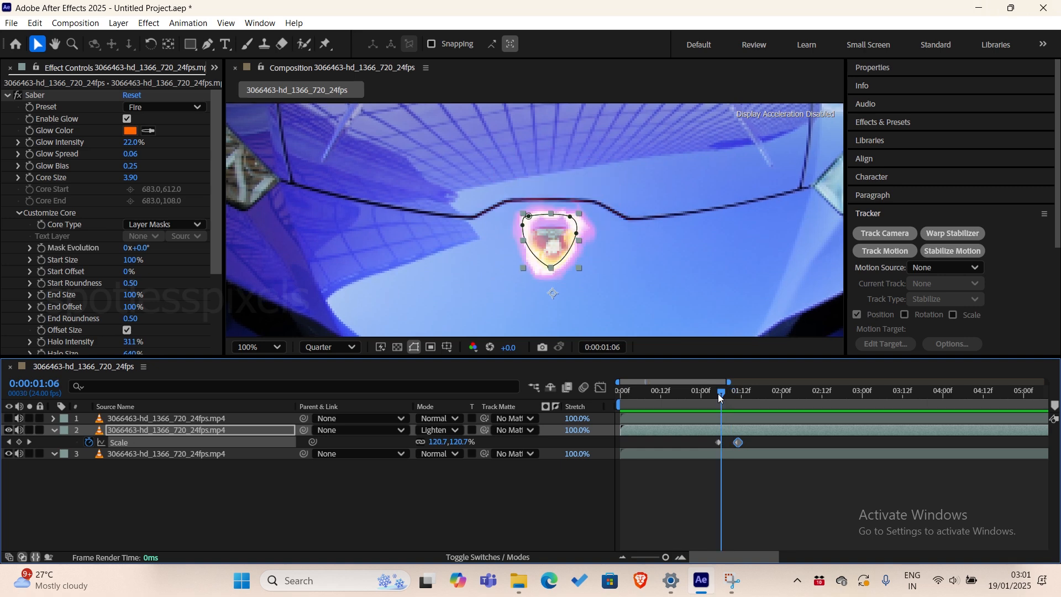
{"action": "left_click", "coordinate": [121, 421]}
{"action": "left_click", "coordinate": [6, 419]}
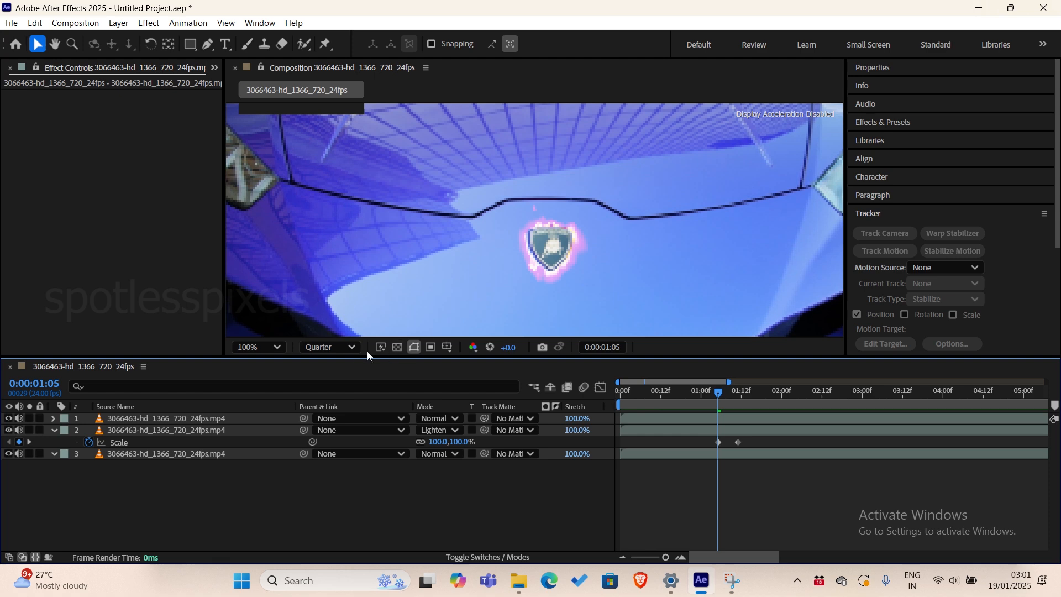
Set the composition preview resolution to Full and preview the scale animation with the badge layer on.
{"action": "left_click", "coordinate": [340, 348]}
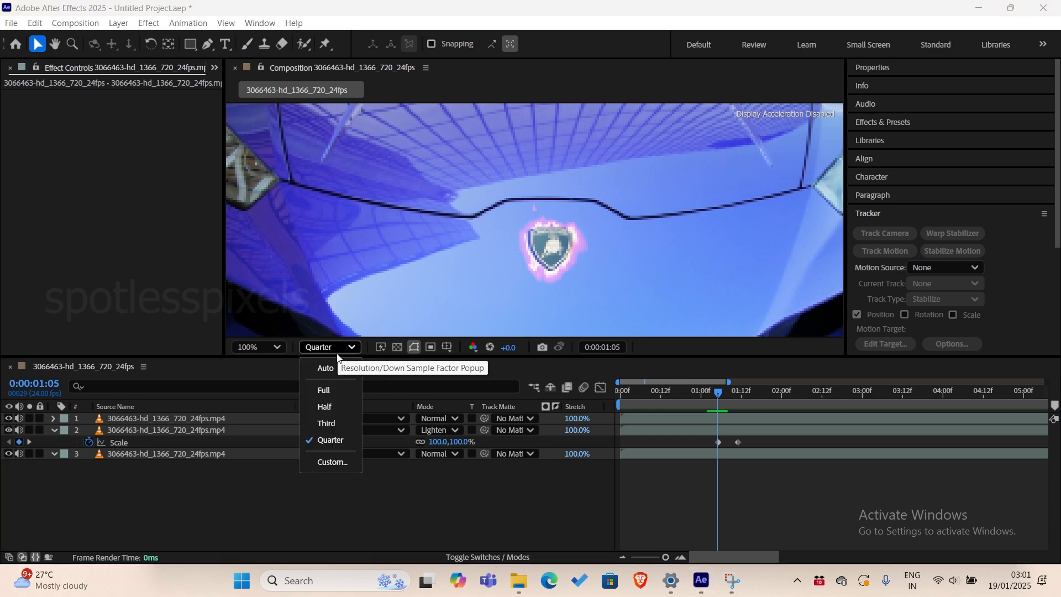
{"action": "left_click", "coordinate": [336, 390]}
{"action": "scroll", "coordinate": [564, 230], "scroll_direction": "up", "scroll_amount": 1}
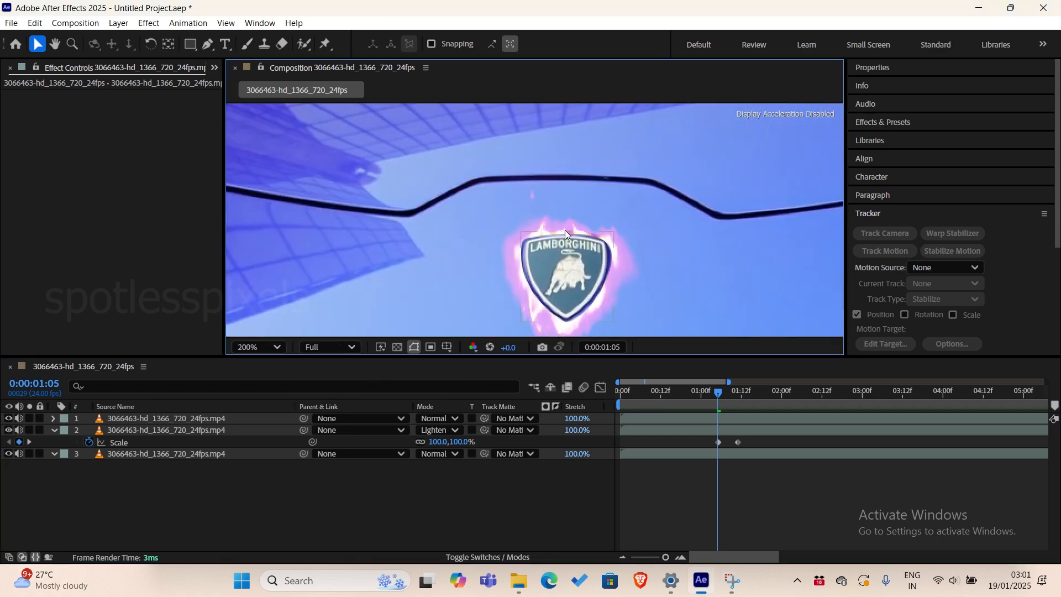
{"action": "left_click", "coordinate": [709, 394]}
{"action": "key", "text": "space"}
{"action": "mouse_move", "coordinate": [708, 393]}
{"action": "left_mouse_down"}
{"action": "mouse_move", "coordinate": [731, 400]}
{"action": "mouse_move", "coordinate": [718, 403]}
{"action": "left_mouse_up"}
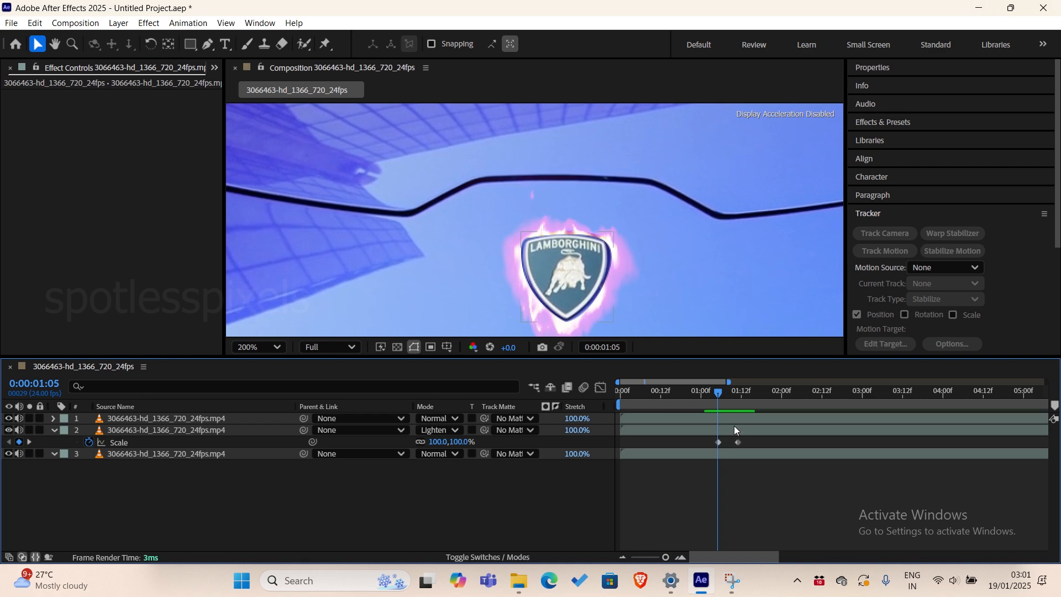
Parent layer 1 to layer 2 and preview the badge scaling together with its fire outline.
{"action": "left_click", "coordinate": [719, 419]}
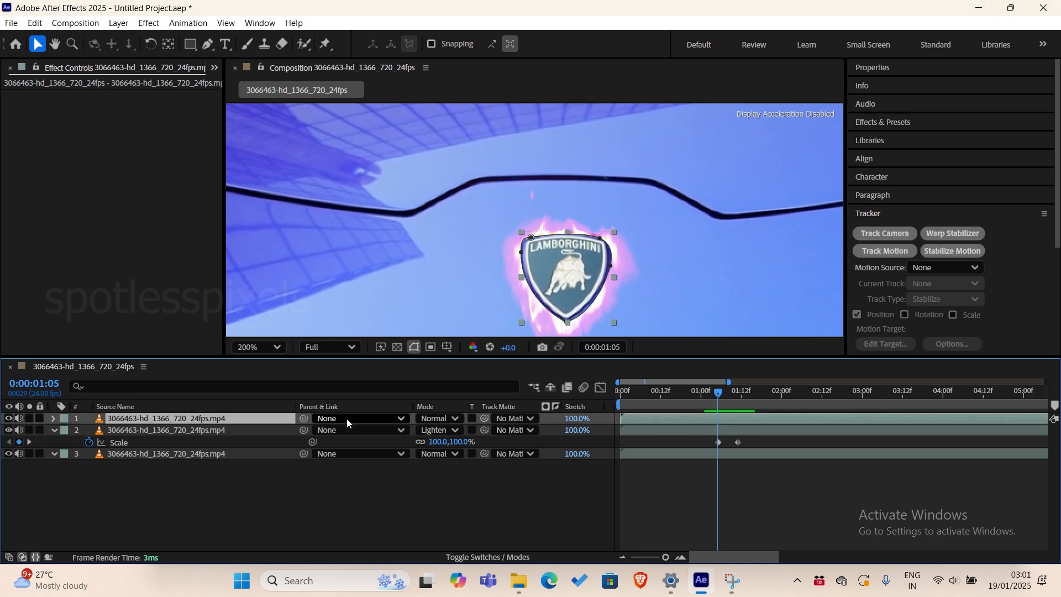
{"action": "left_click_drag", "start_coordinate": [304, 418], "coordinate": [184, 433]}
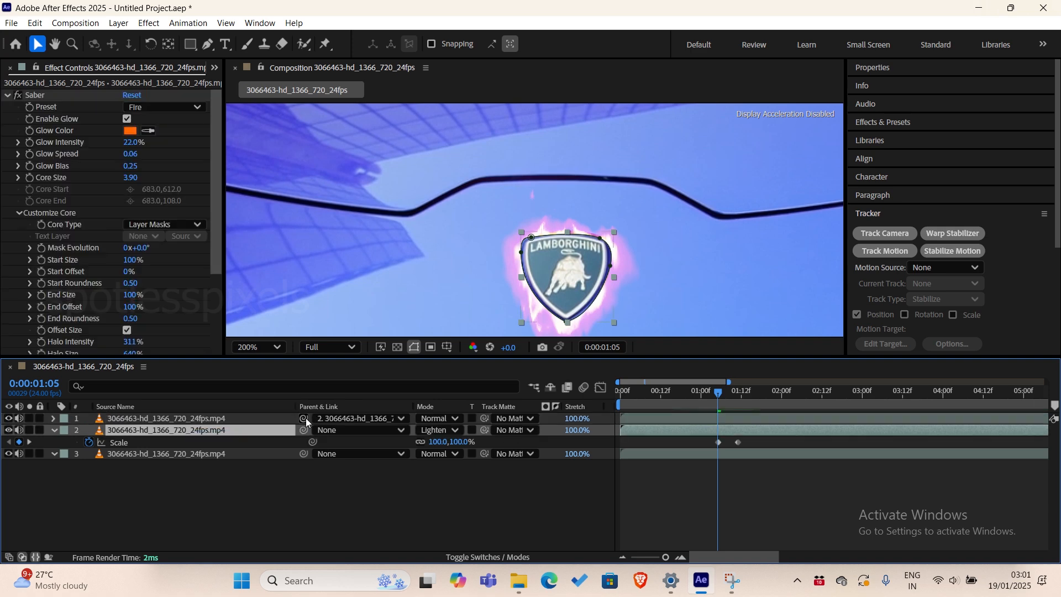
{"action": "left_click", "coordinate": [246, 416]}
{"action": "left_click", "coordinate": [240, 430]}
{"action": "left_click", "coordinate": [217, 418]}
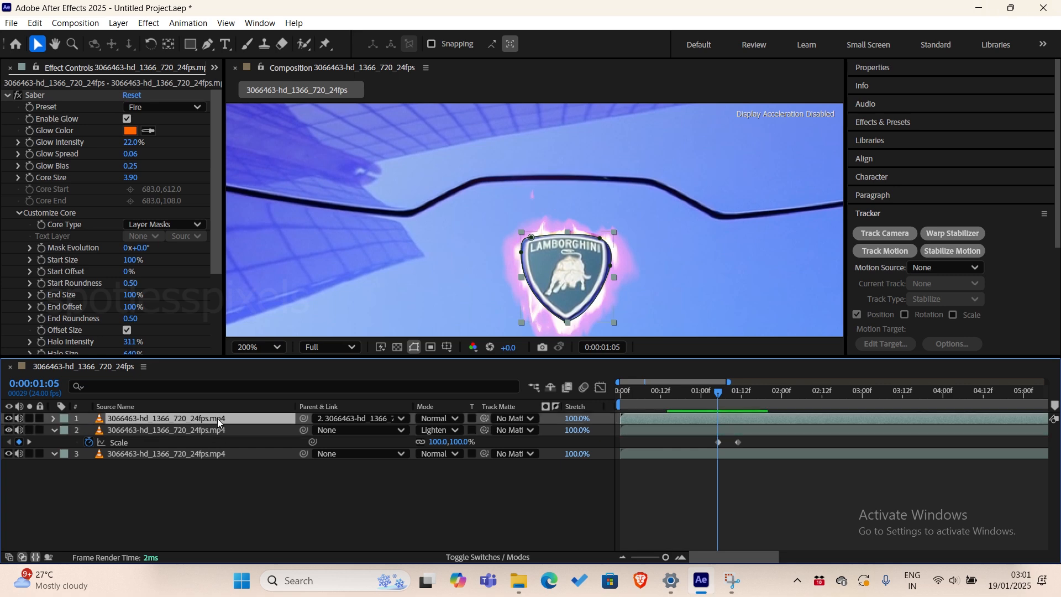
{"action": "left_click", "coordinate": [772, 411]}
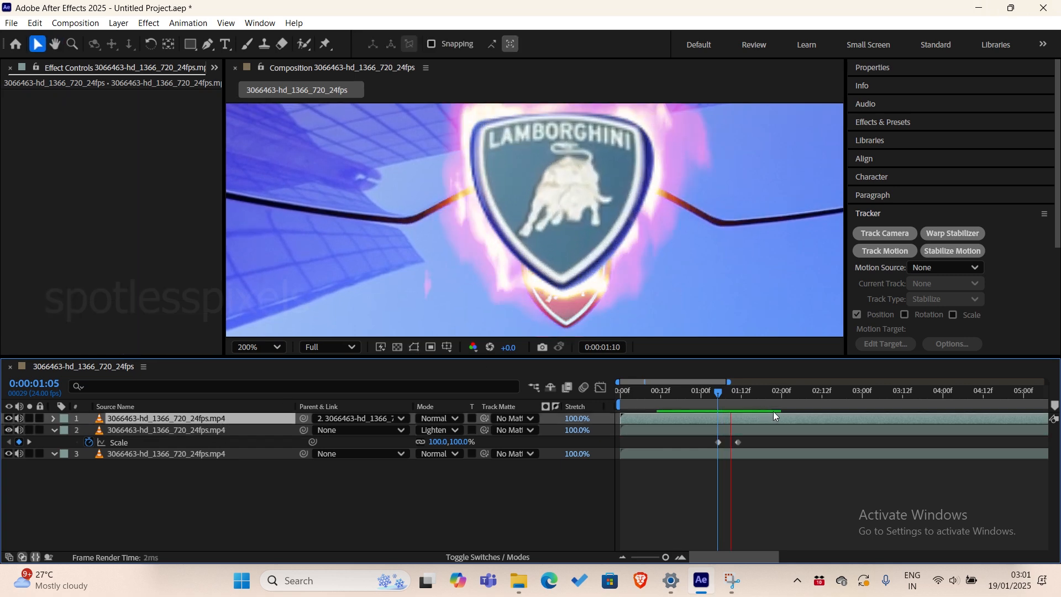
{"action": "left_click", "coordinate": [711, 399]}
{"action": "key", "text": "space"}
Check the enlarged badge at 0:00:01:11, then add a Position keyframe to layer 2 at 0:00:01:05.
{"action": "left_click_drag", "start_coordinate": [725, 398], "coordinate": [737, 398]}
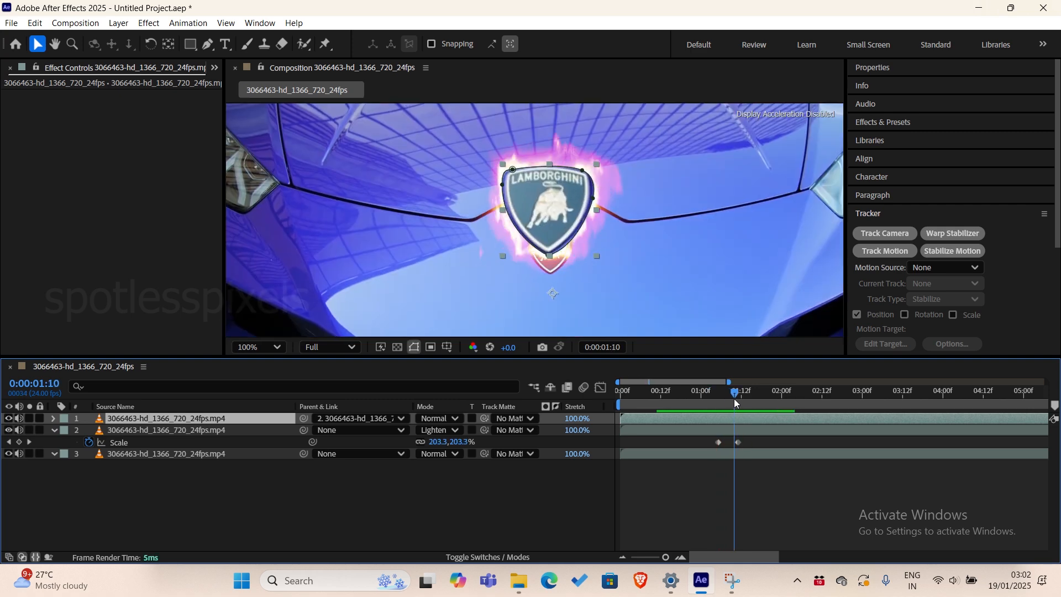
{"action": "left_click", "coordinate": [737, 442]}
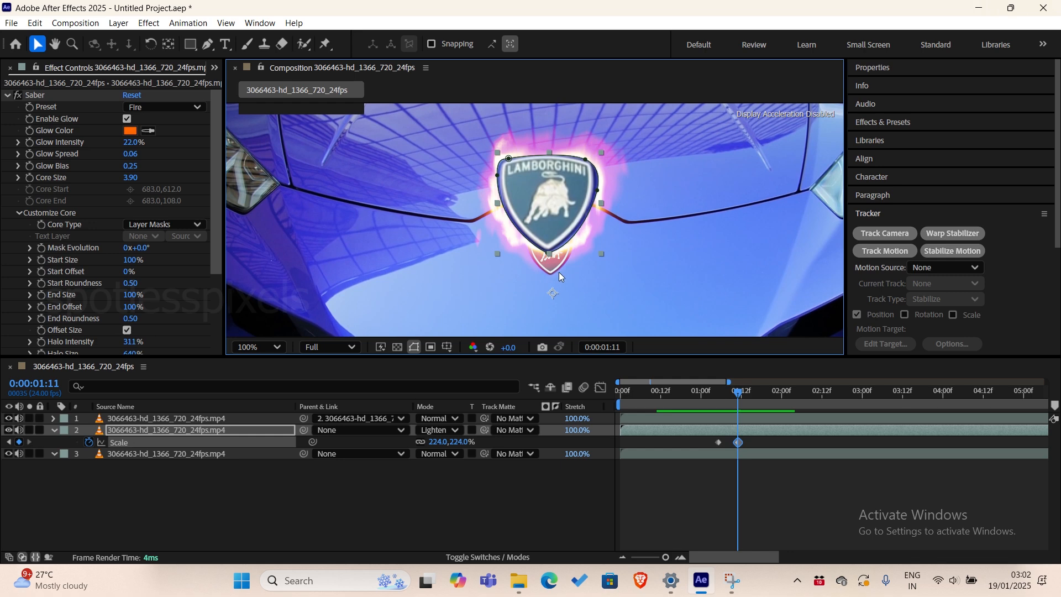
{"action": "left_click_drag", "start_coordinate": [738, 392], "coordinate": [717, 396]}
{"action": "left_click", "coordinate": [122, 430]}
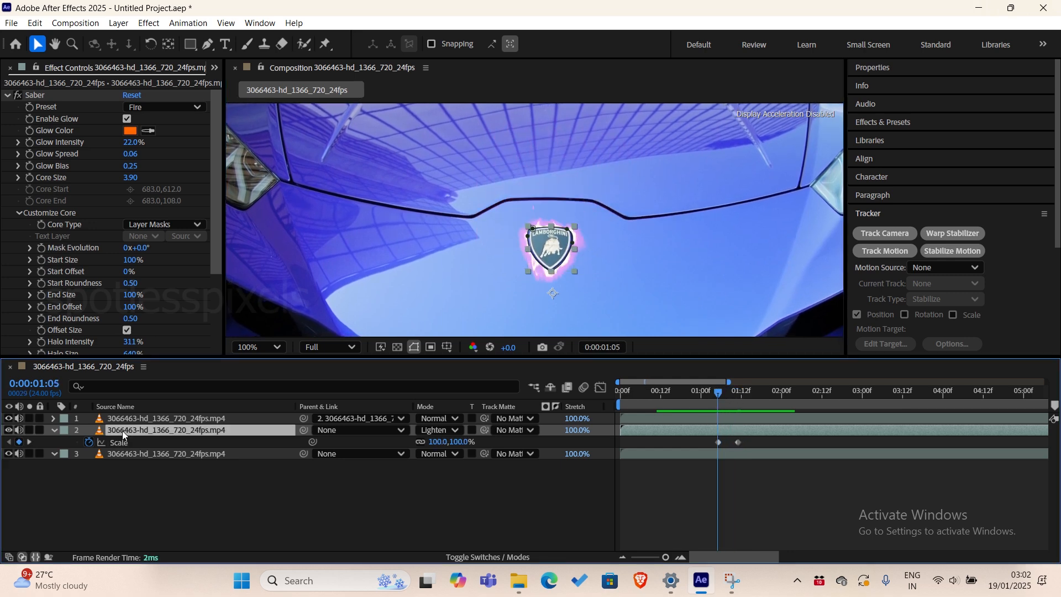
{"action": "key", "text": "p"}
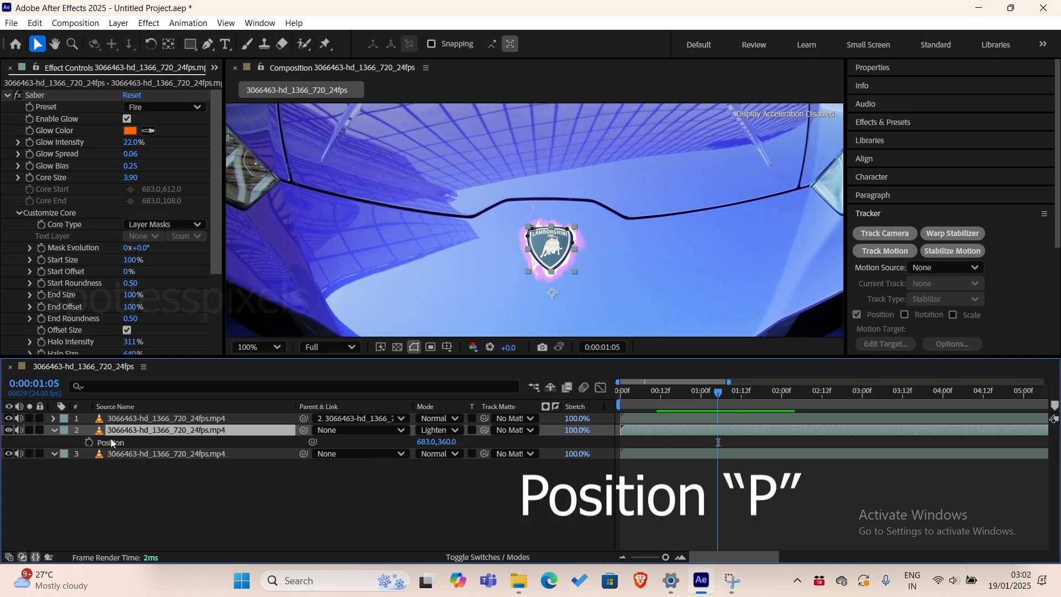
{"action": "left_click", "coordinate": [113, 443]}
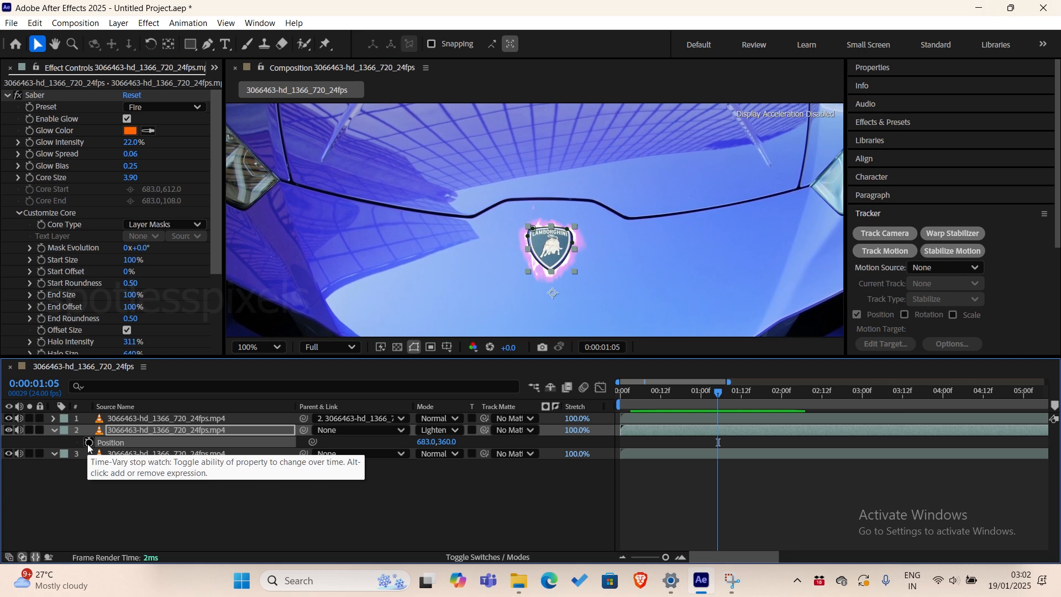
{"action": "left_click", "coordinate": [88, 443]}
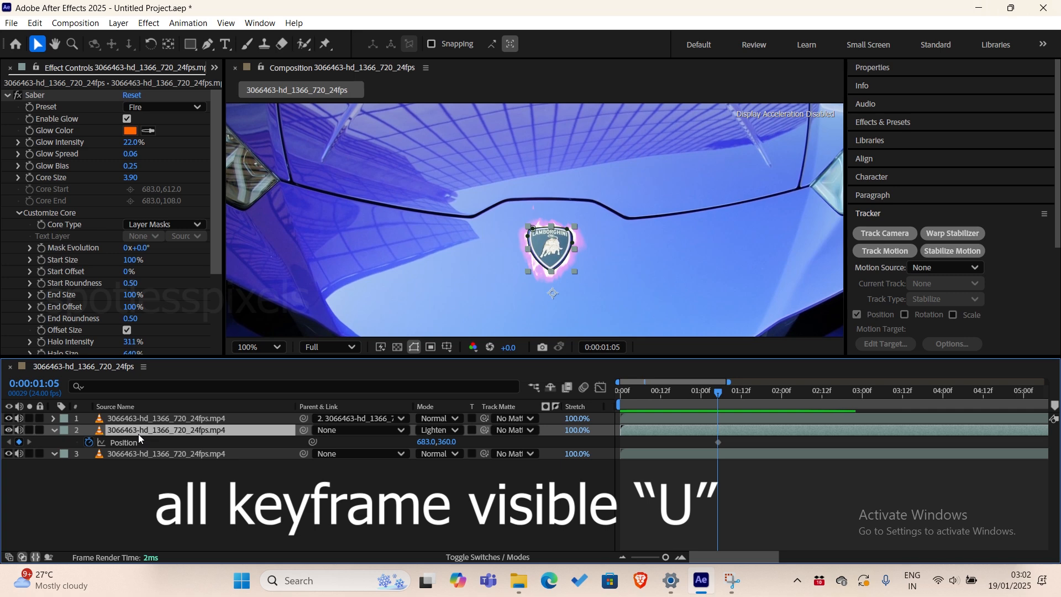
Show all of layer 2's keyframes and move the enlarged badge down to Position 687, 420 at 0:00:01:11, over the original badge.
{"action": "key", "text": "u"}
{"action": "left_click_drag", "start_coordinate": [725, 394], "coordinate": [738, 392]}
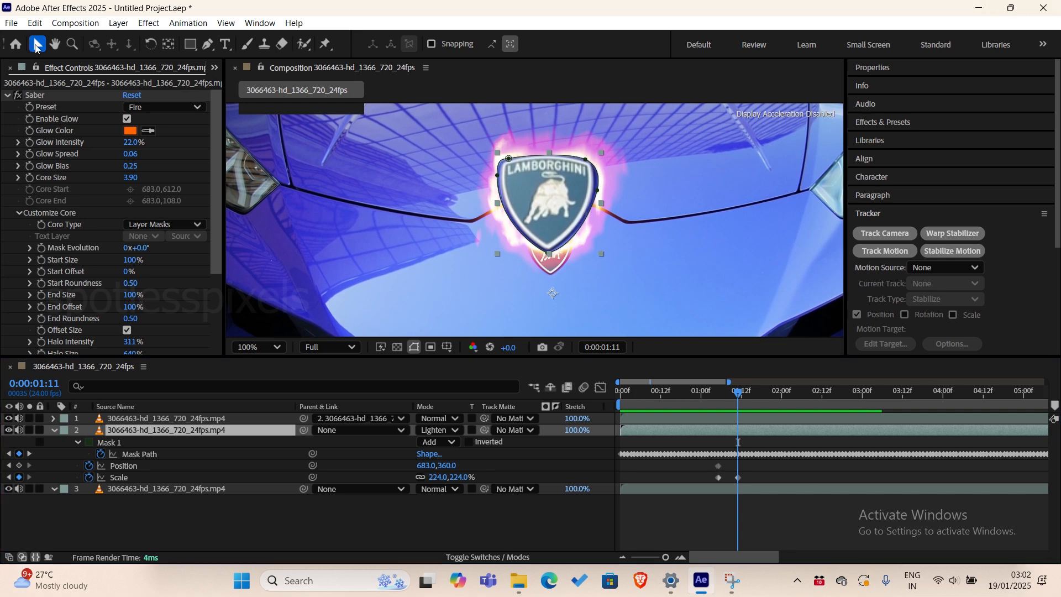
{"action": "left_click_drag", "start_coordinate": [547, 179], "coordinate": [549, 212]}
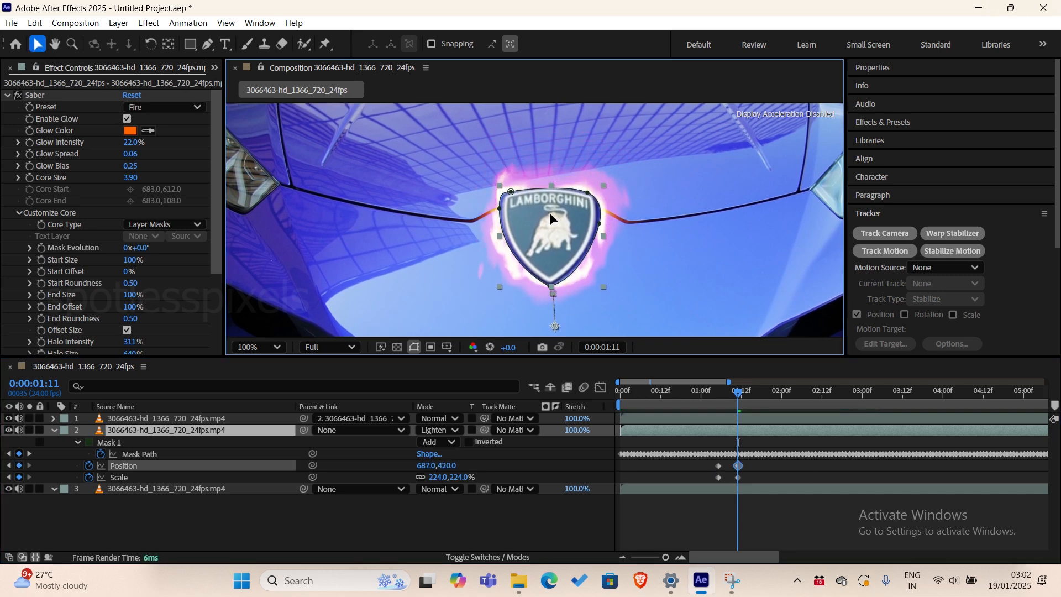
{"action": "left_click", "coordinate": [708, 395]}
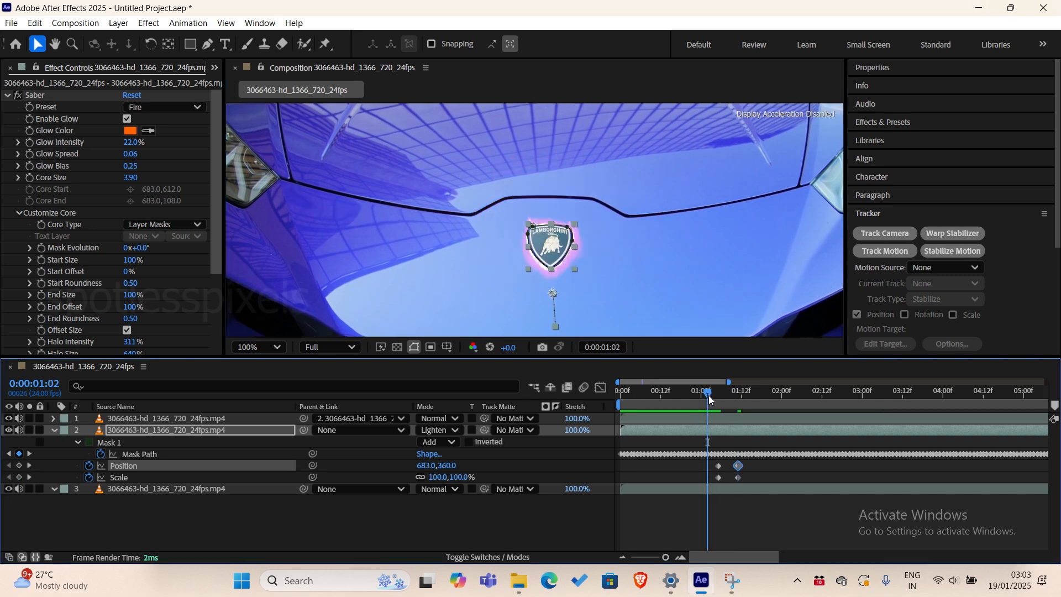
Copy layer 2's Position and Scale keyframes and paste them at 0:00:02:11.
{"action": "left_click_drag", "start_coordinate": [708, 396], "coordinate": [826, 415]}
{"action": "left_click_drag", "start_coordinate": [751, 464], "coordinate": [748, 485]}
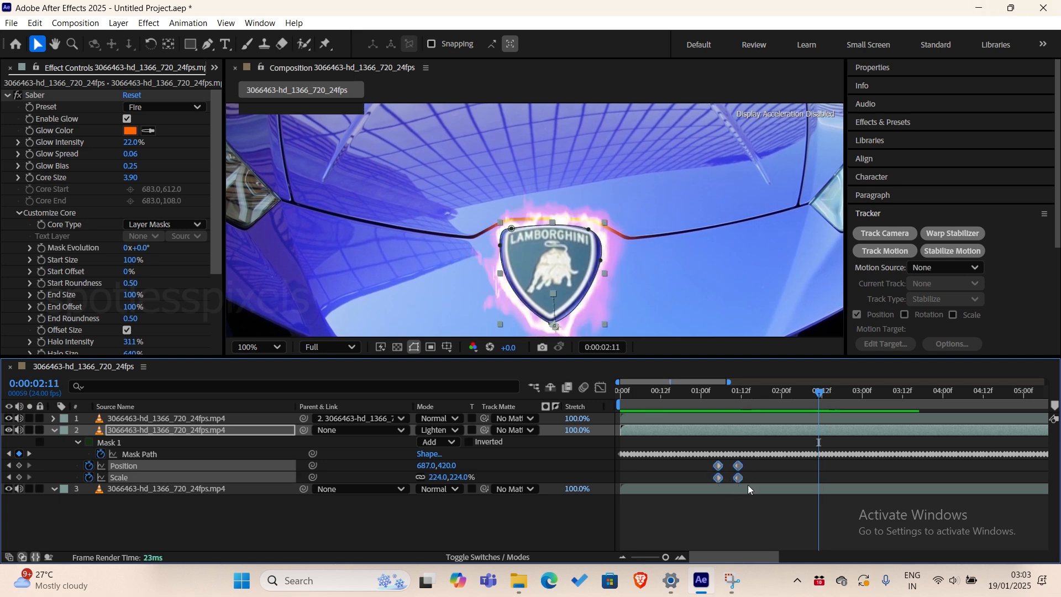
{"action": "left_click_drag", "start_coordinate": [697, 460], "coordinate": [750, 483]}
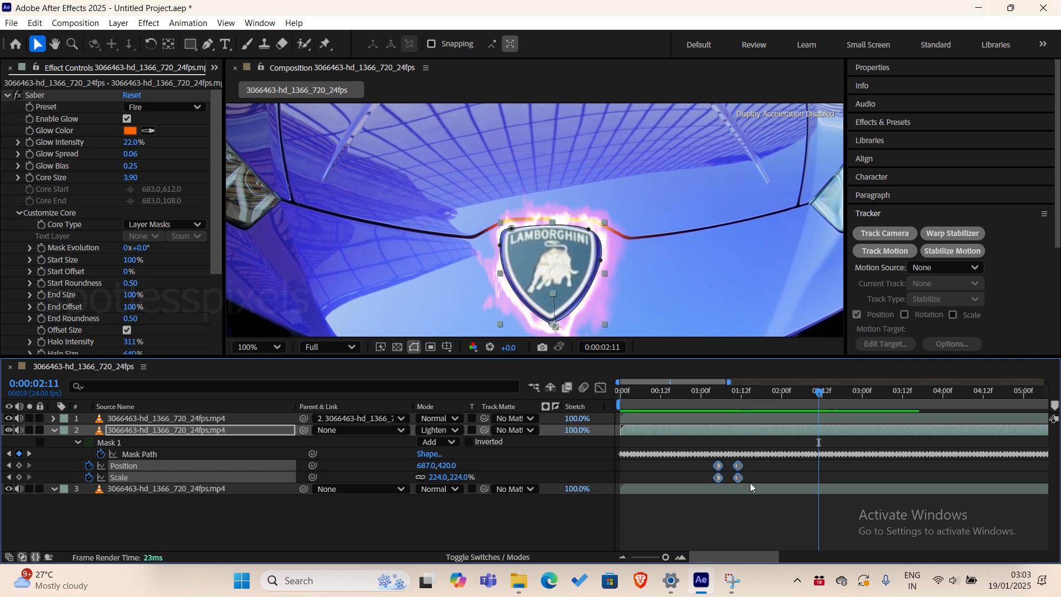
{"action": "key", "text": "ctrl+c"}
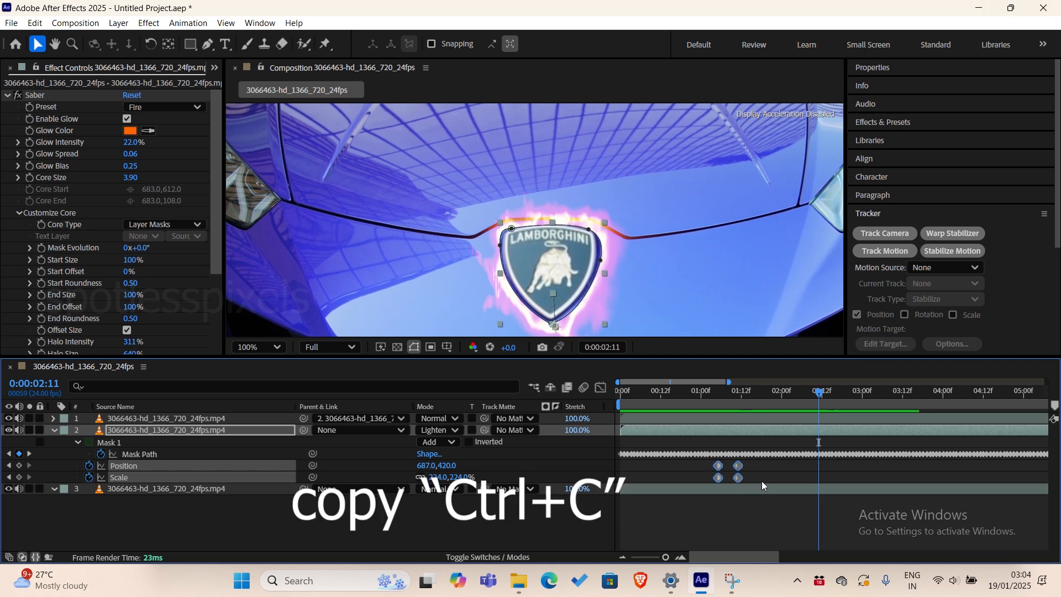
{"action": "key", "text": "ctrl+v"}
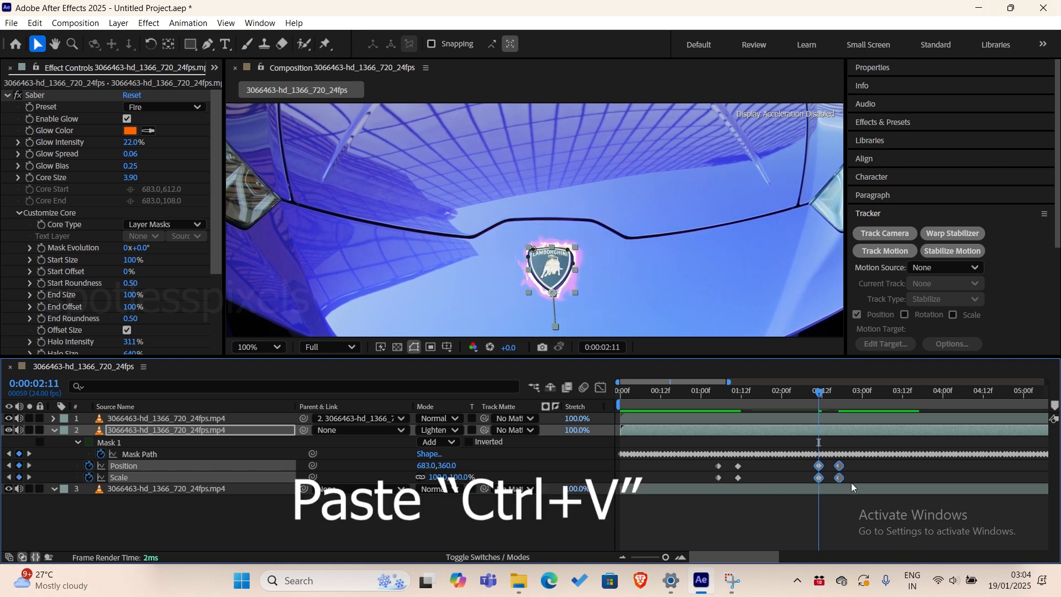
Apply Time-Reverse Keyframes to the pasted Position and Scale keyframes.
{"action": "right_click", "coordinate": [839, 477]}
{"action": "mouse_move", "coordinate": [881, 474]}
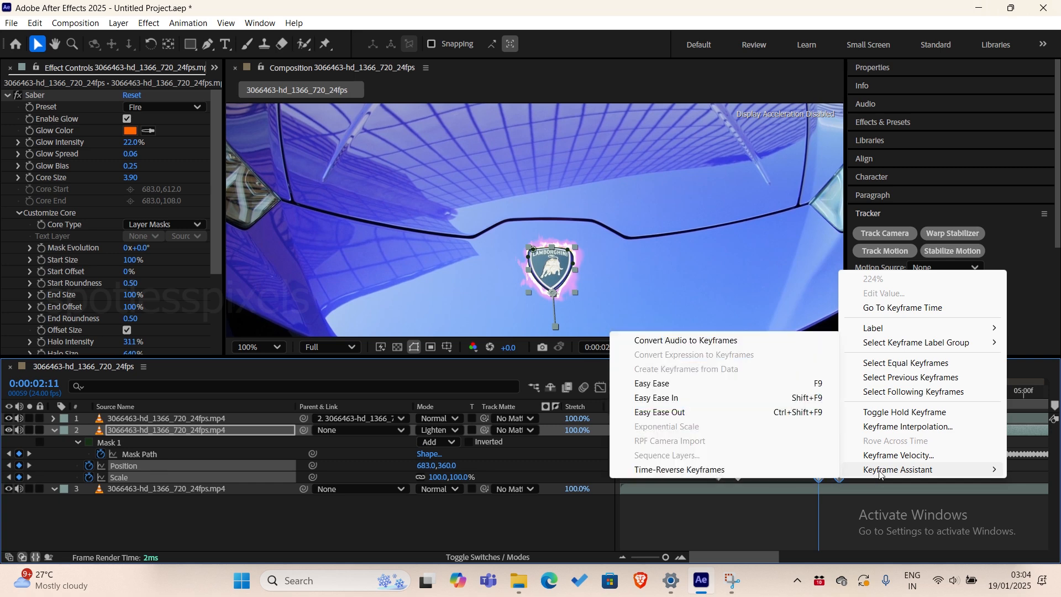
{"action": "left_click", "coordinate": [717, 471]}
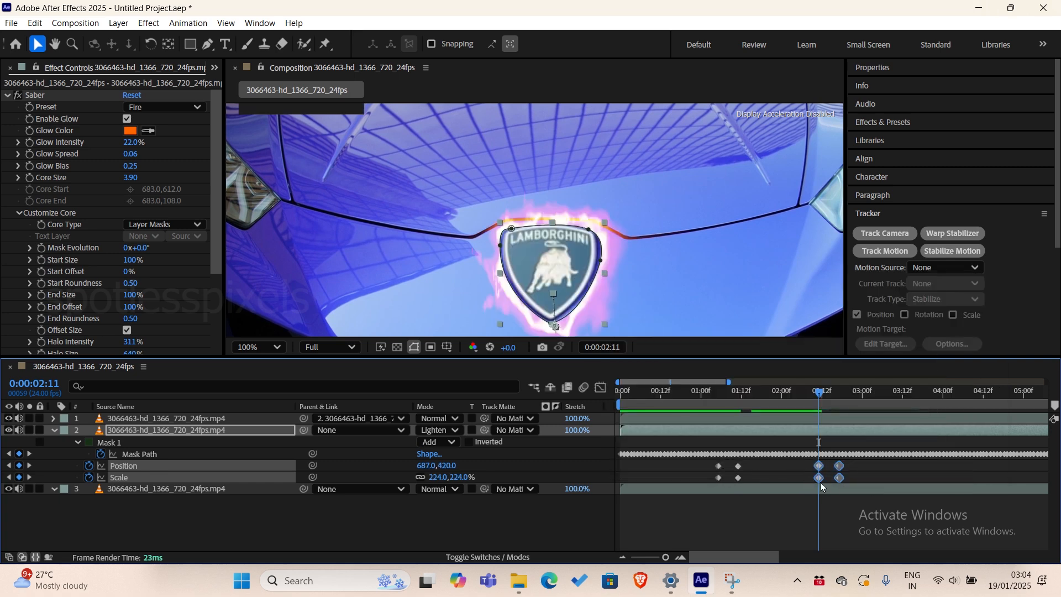
Preview the badge growing and shrinking back, from the clip's start and around the first keyframes.
{"action": "key", "text": "space"}
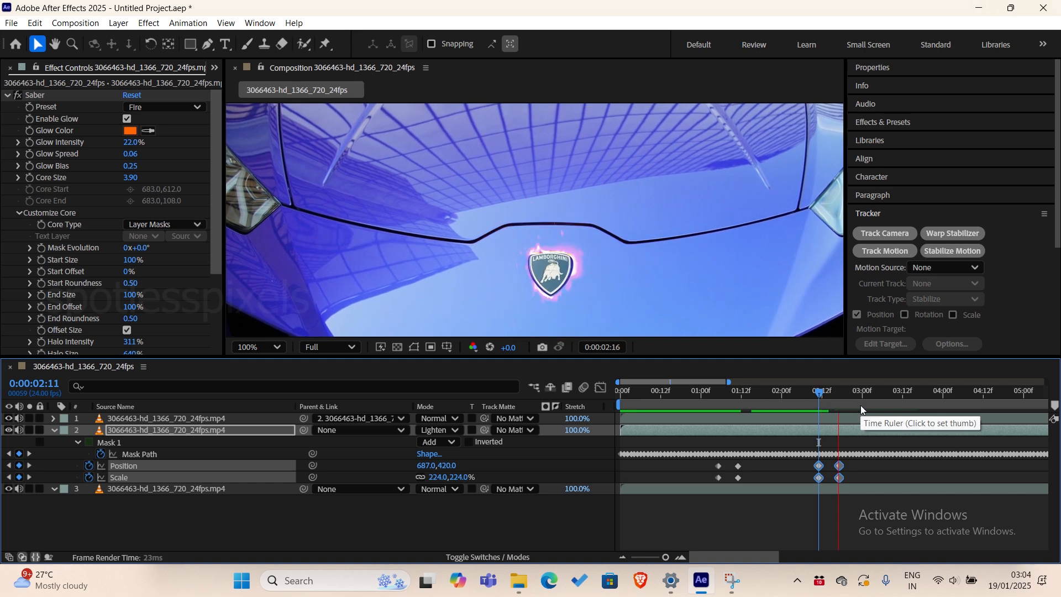
{"action": "key", "text": "space"}
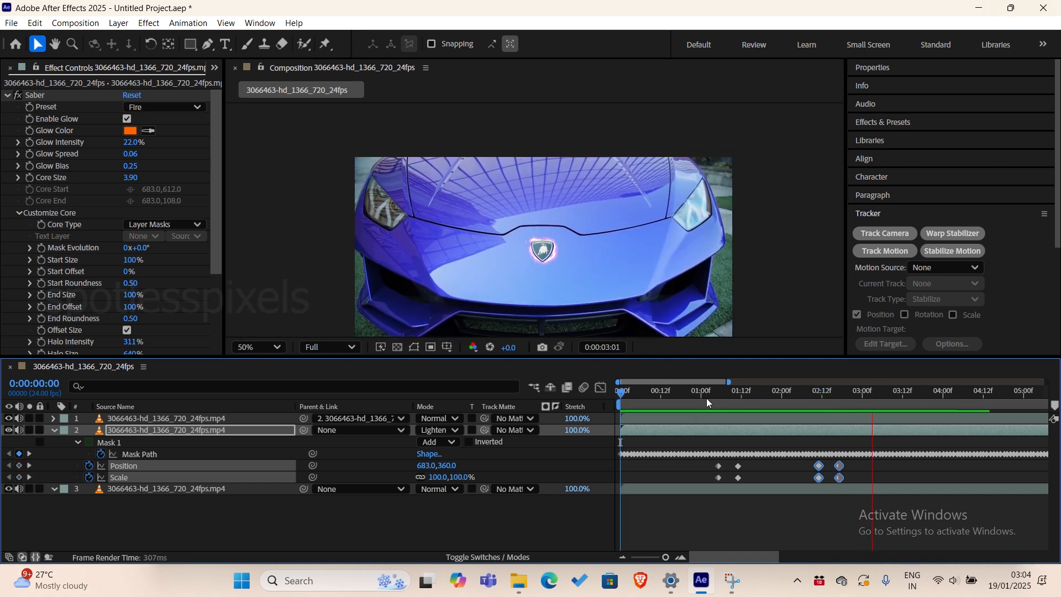
{"action": "left_click", "coordinate": [705, 396]}
{"action": "scroll", "coordinate": [605, 256], "scroll_direction": "up", "scroll_amount": 1}
{"action": "key", "text": "space"}
{"action": "key", "text": "space"}
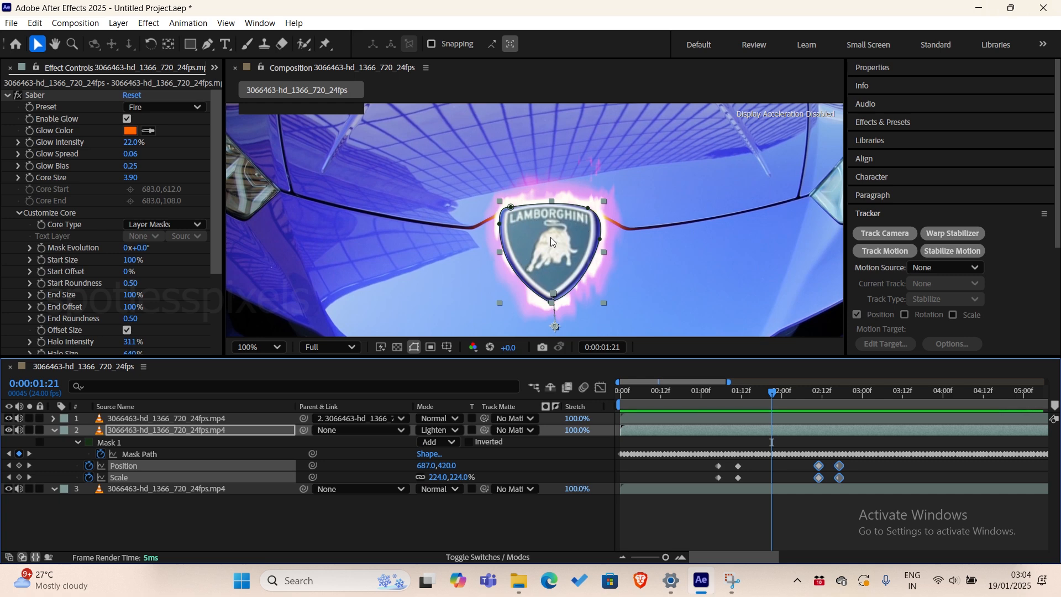
{"action": "left_click", "coordinate": [715, 393]}
{"action": "key", "text": "space"}
{"action": "key", "text": "space"}
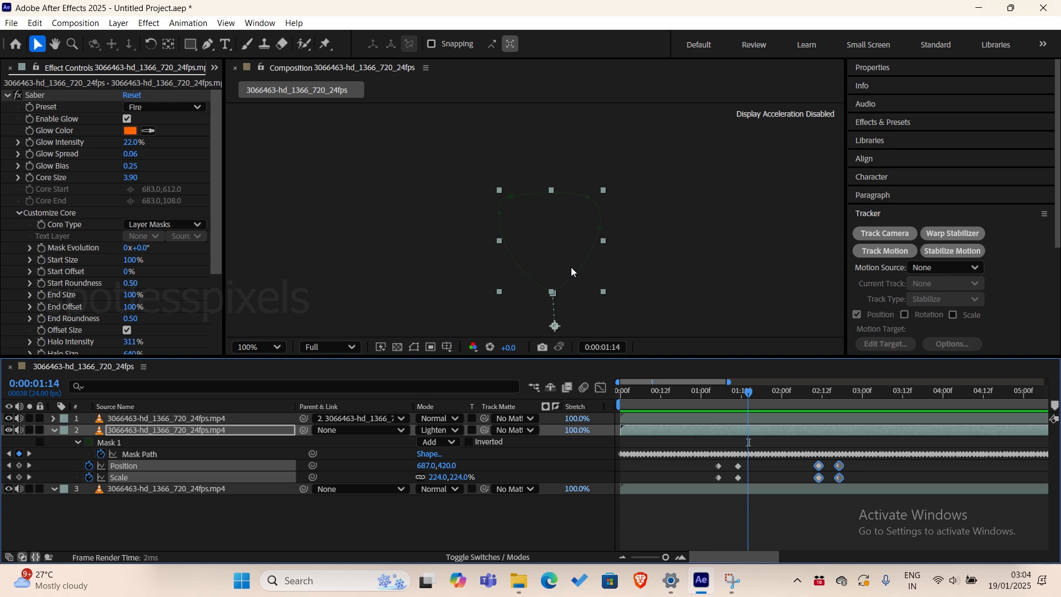
Import Lambo logo.png, add it as the topmost layer of the composition and go to the first frame.
{"action": "left_click_drag", "start_coordinate": [403, 124], "coordinate": [38, 254]}
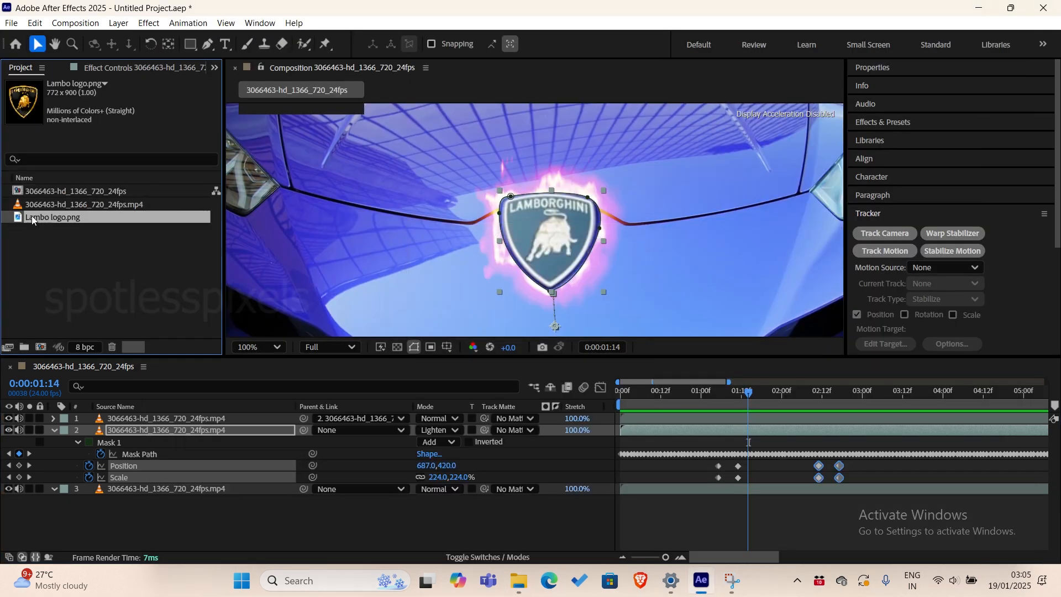
{"action": "left_click_drag", "start_coordinate": [31, 216], "coordinate": [121, 421]}
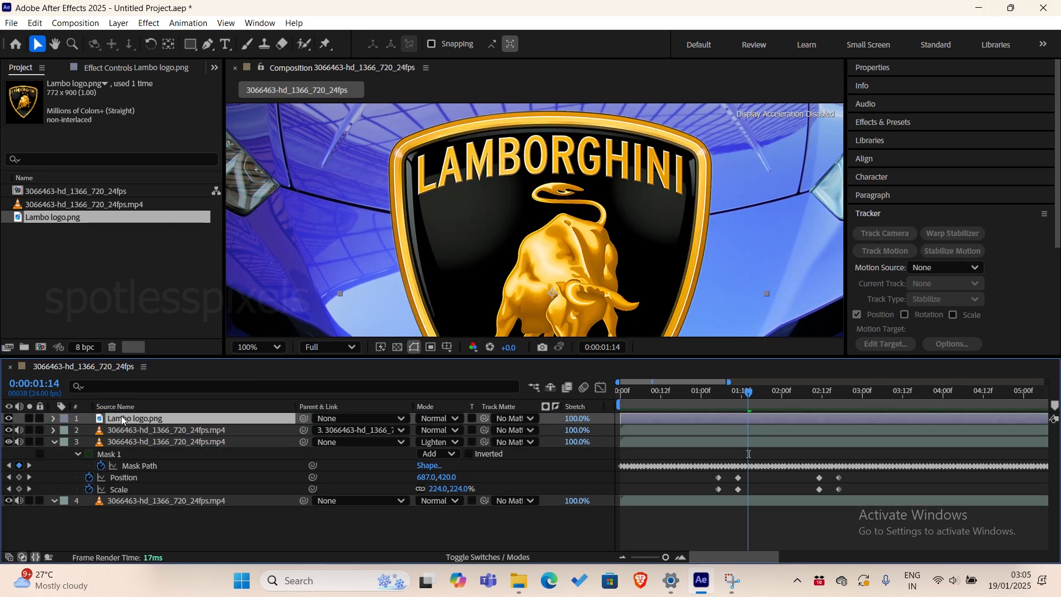
{"action": "key", "text": "comma"}
{"action": "key", "text": "comma"}
{"action": "left_click_drag", "start_coordinate": [746, 396], "coordinate": [594, 403]}
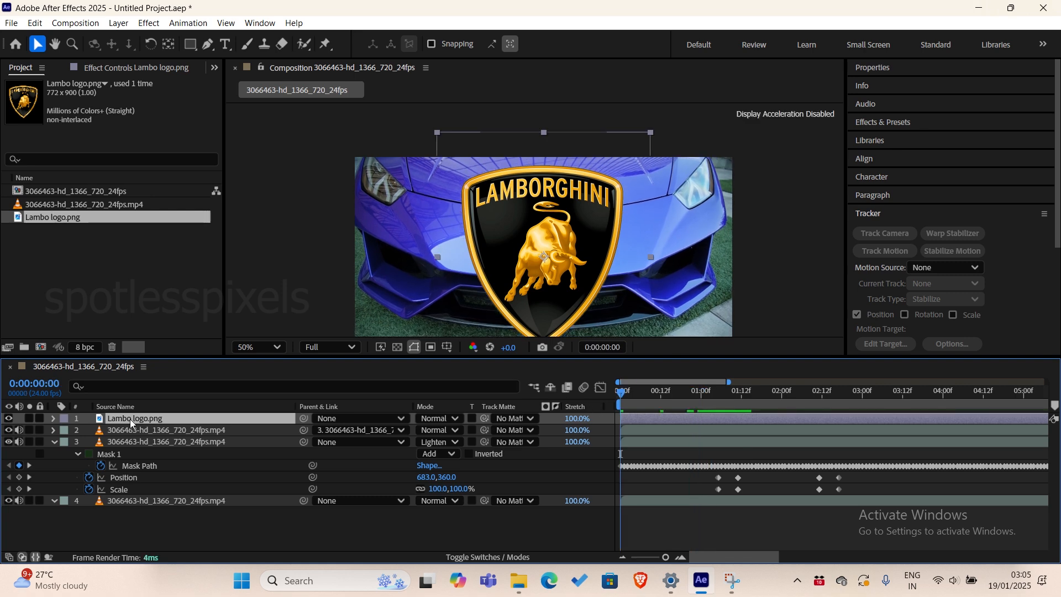
Scale the Lambo logo layer to 14.5%, fit it over the badge on the hood and preview the clip.
{"action": "key", "text": "s"}
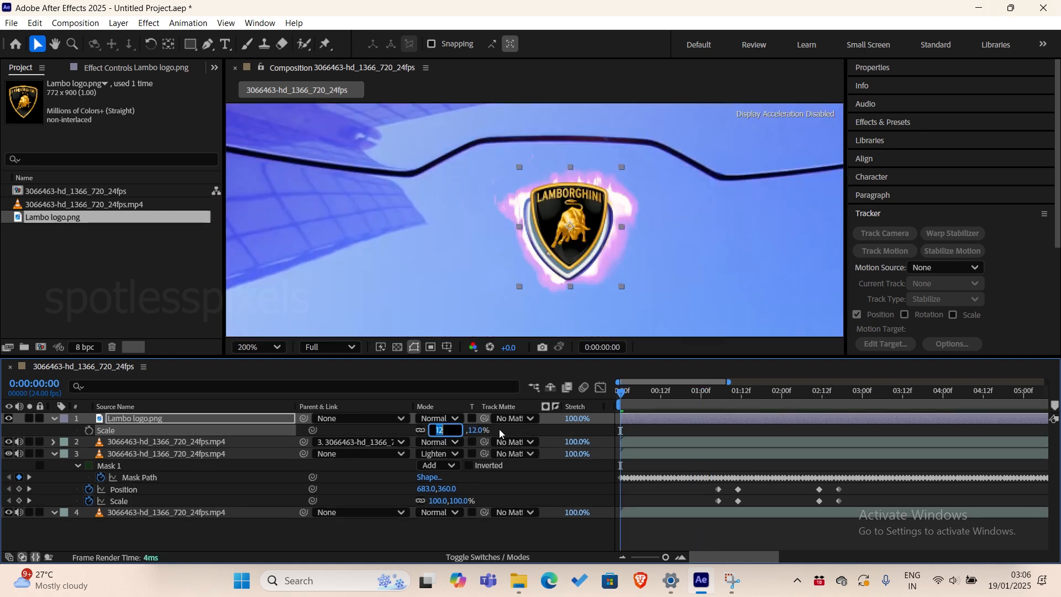
{"action": "left_click", "coordinate": [499, 429]}
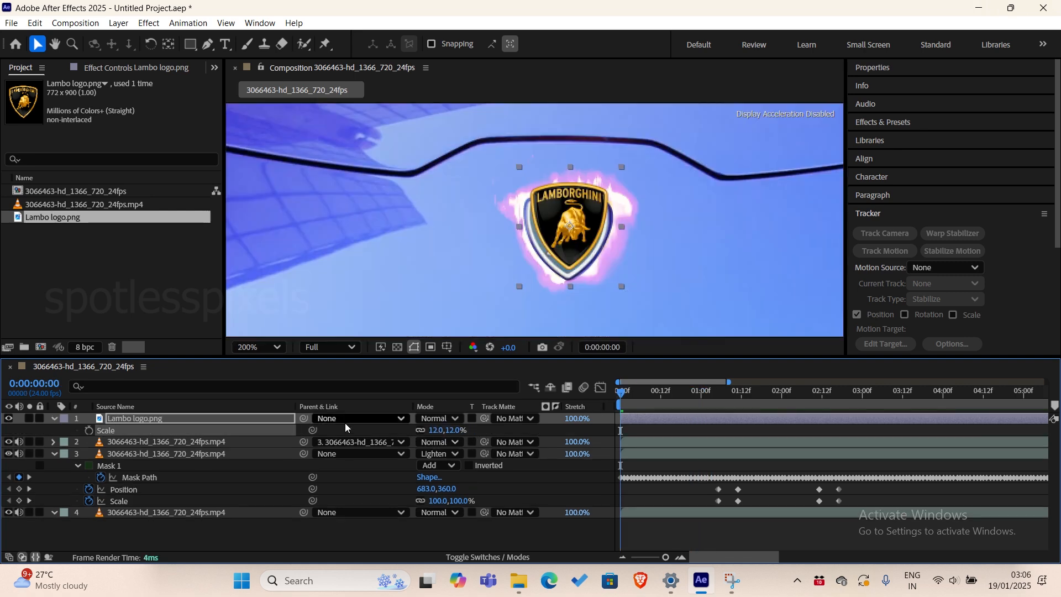
{"action": "left_click", "coordinate": [225, 423]}
{"action": "left_click_drag", "start_coordinate": [564, 209], "coordinate": [563, 220]}
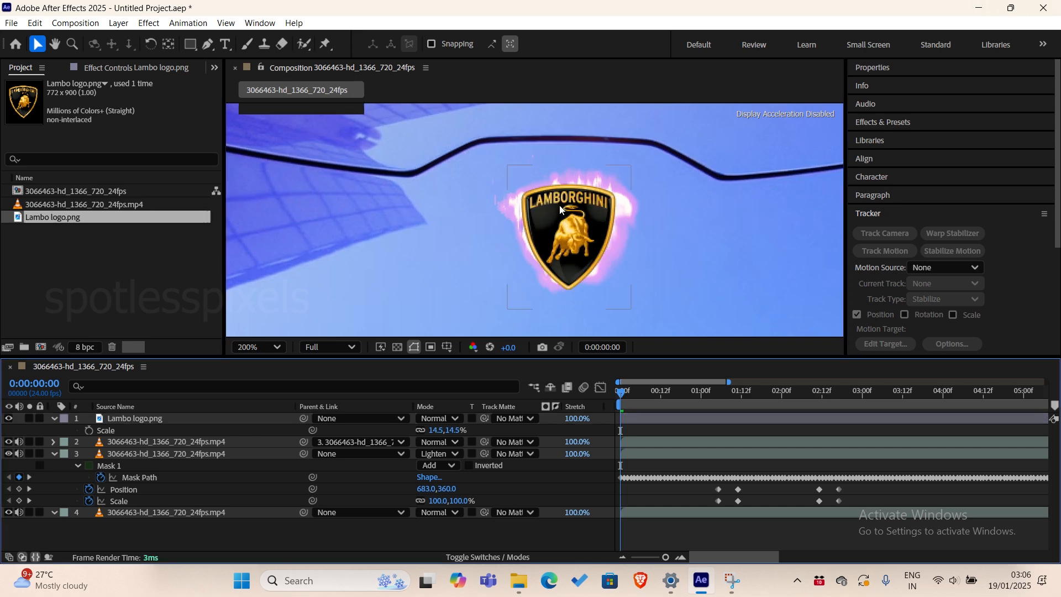
{"action": "scroll", "coordinate": [559, 236], "scroll_direction": "down", "scroll_amount": 1}
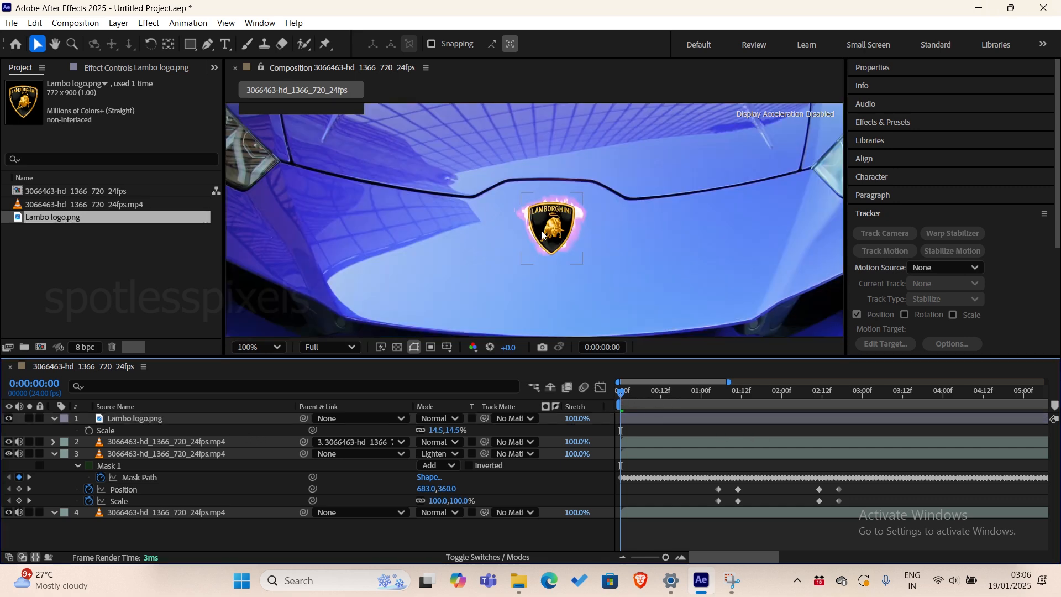
{"action": "key", "text": "space"}
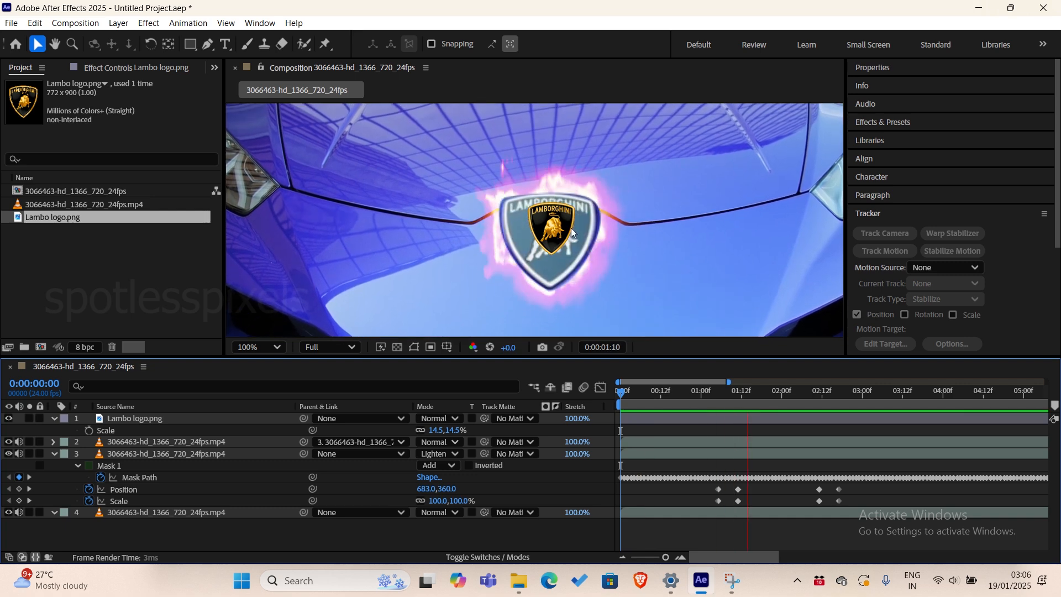
{"action": "key", "text": "space"}
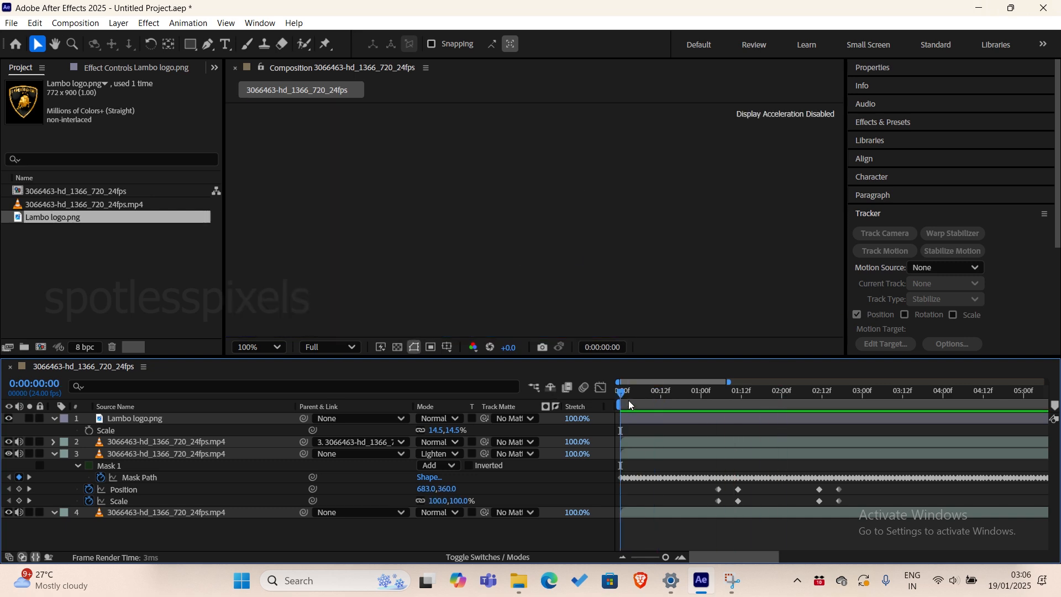
Parent the Lambo logo layer to layer 3 and play back the badge animation.
{"action": "left_click", "coordinate": [135, 418]}
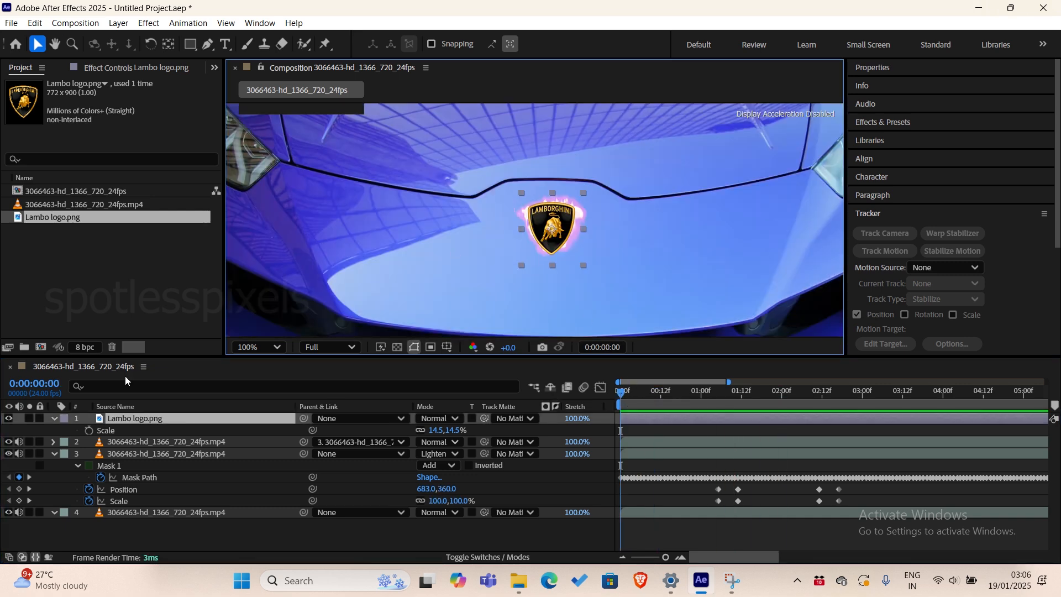
{"action": "left_click", "coordinate": [145, 453]}
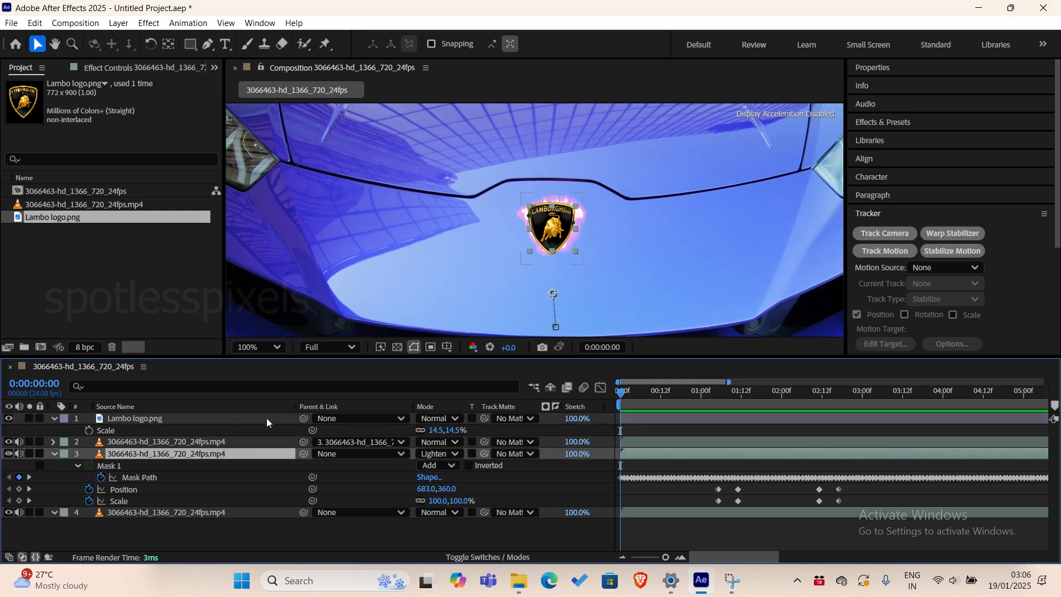
{"action": "left_click_drag", "start_coordinate": [305, 419], "coordinate": [192, 457]}
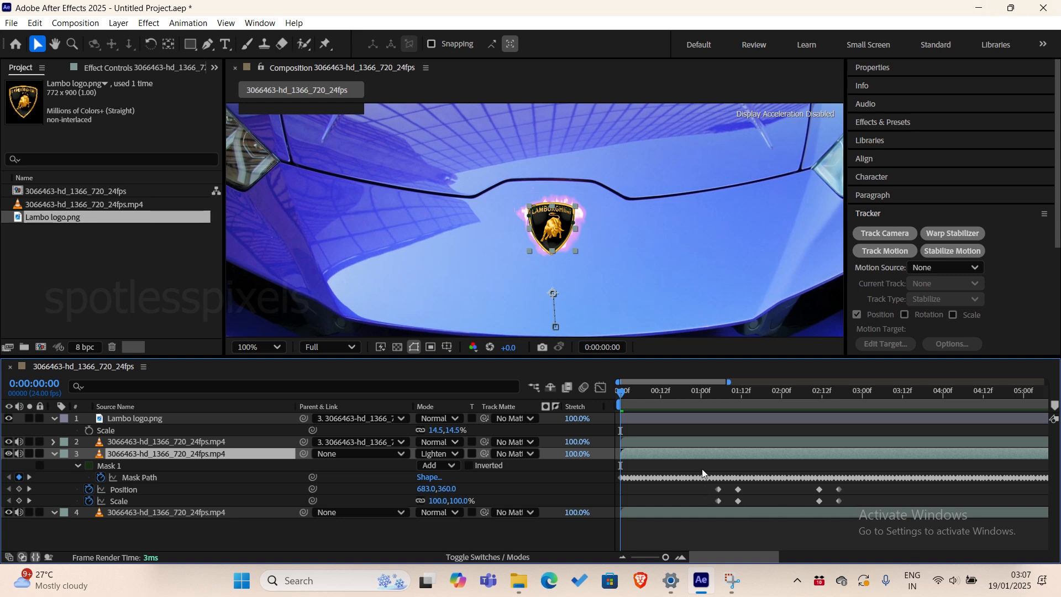
{"action": "key", "text": "space"}
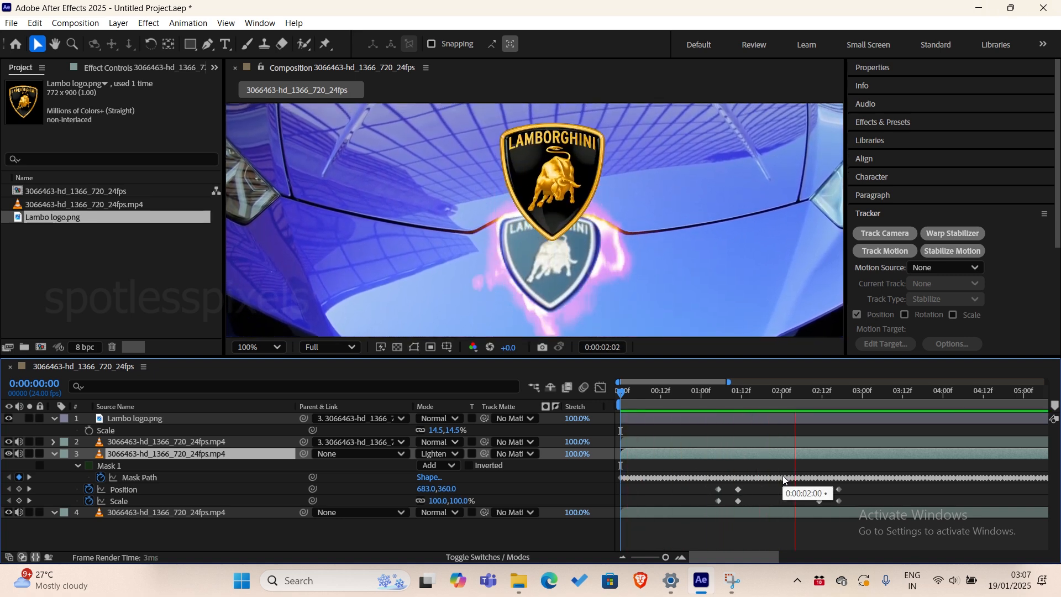
{"action": "key", "text": "space"}
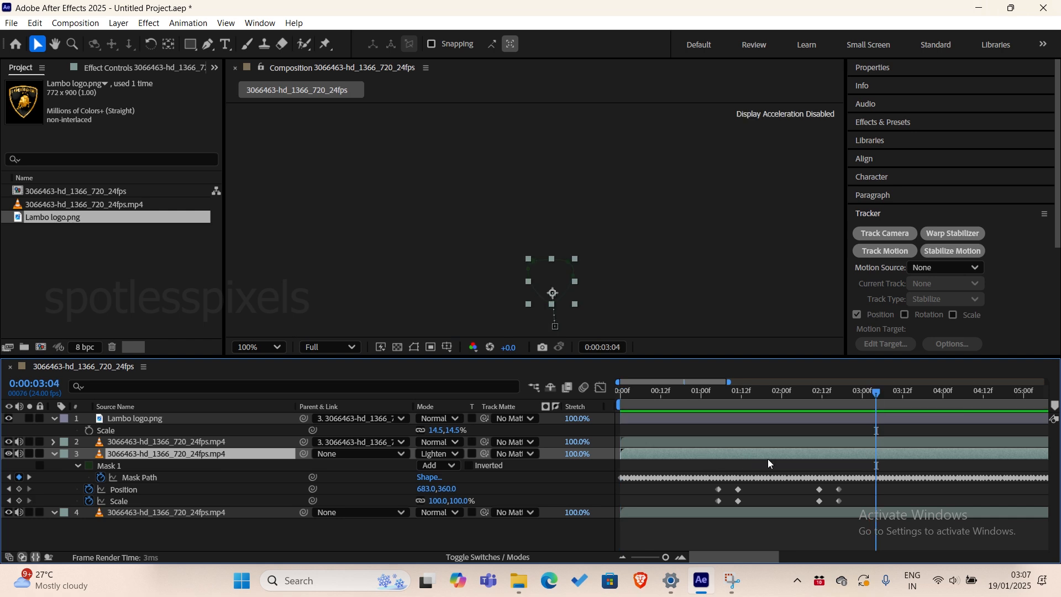
Examine how the logo lines up with the badge outline between 0:00:01:05 and 0:00:01:11.
{"action": "left_click_drag", "start_coordinate": [711, 393], "coordinate": [738, 393]}
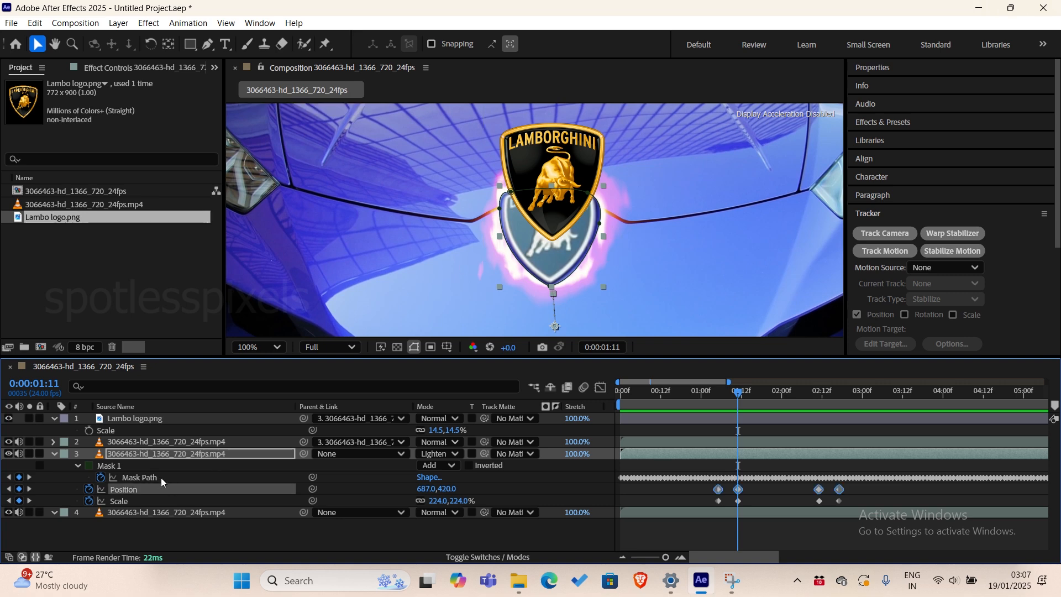
{"action": "left_click", "coordinate": [145, 478]}
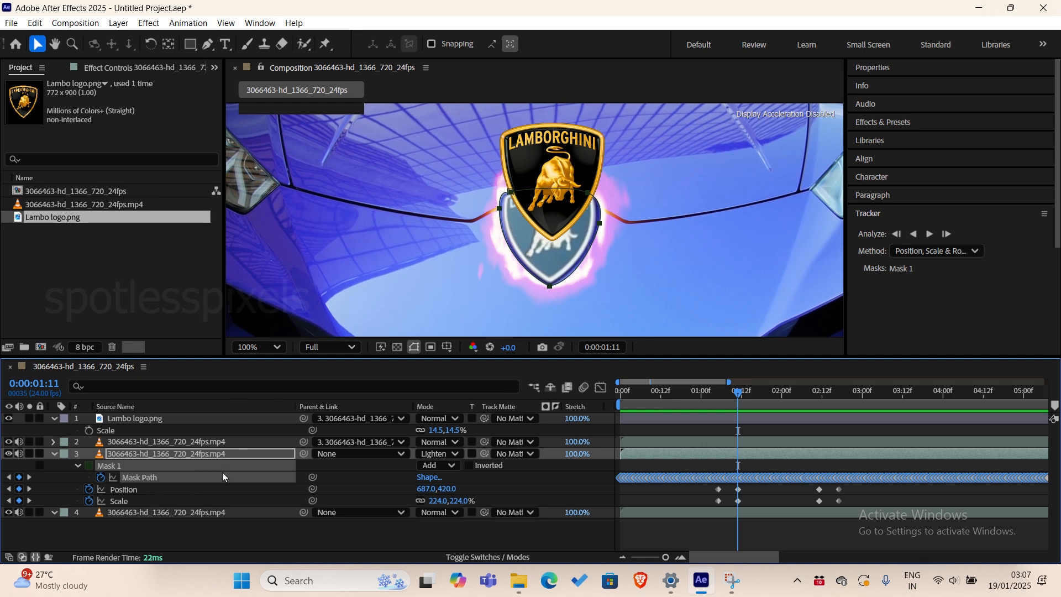
{"action": "left_click_drag", "start_coordinate": [739, 391], "coordinate": [717, 399]}
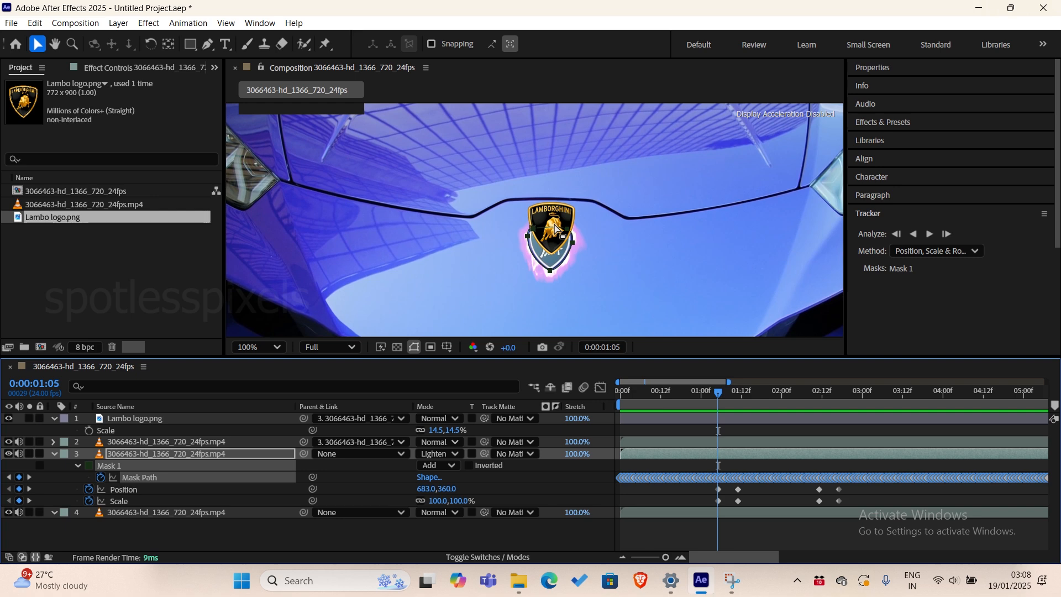
{"action": "left_click_drag", "start_coordinate": [719, 393], "coordinate": [720, 430]}
{"action": "left_click_drag", "start_coordinate": [714, 392], "coordinate": [723, 402]}
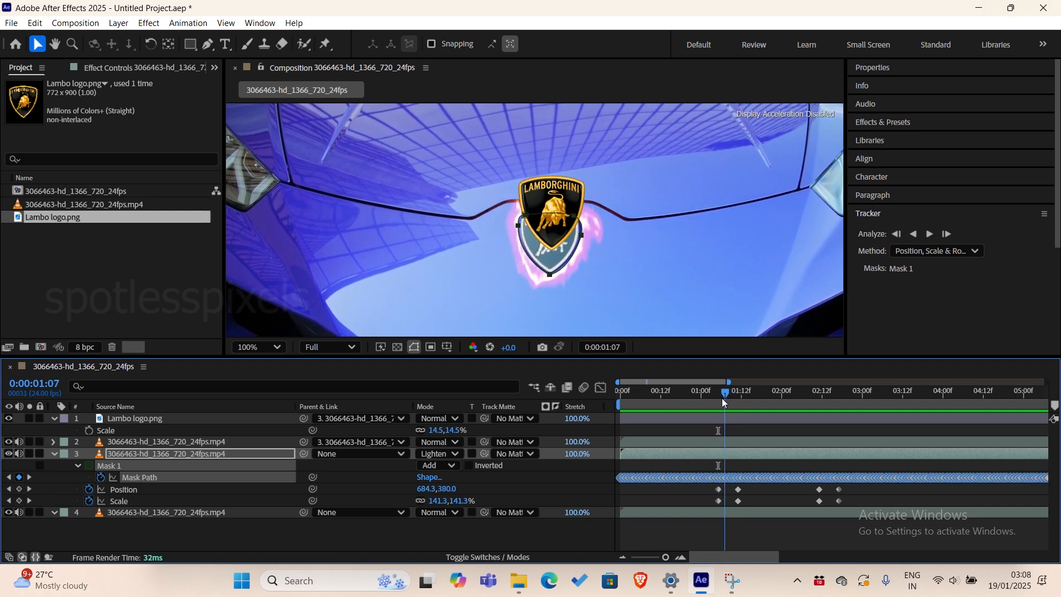
Easy Ease all of layer 3's Position and Scale keyframes and shape the first pair's speed curve into a sharp central peak in the Graph Editor.
{"action": "left_click_drag", "start_coordinate": [704, 485], "coordinate": [858, 512]}
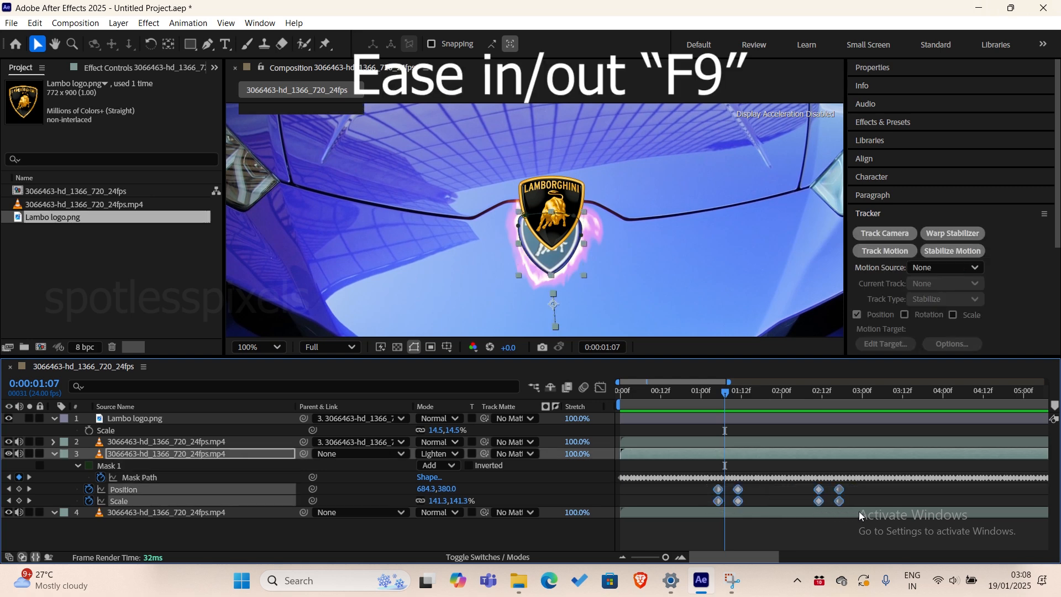
{"action": "key", "text": "F9"}
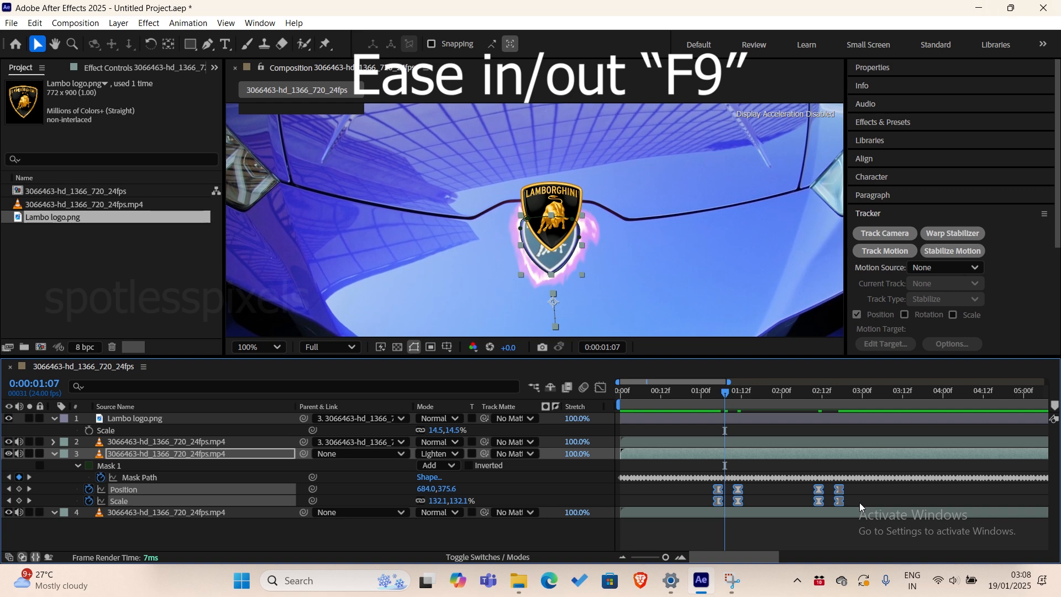
{"action": "left_click", "coordinate": [776, 492]}
{"action": "left_click_drag", "start_coordinate": [695, 488], "coordinate": [747, 505]}
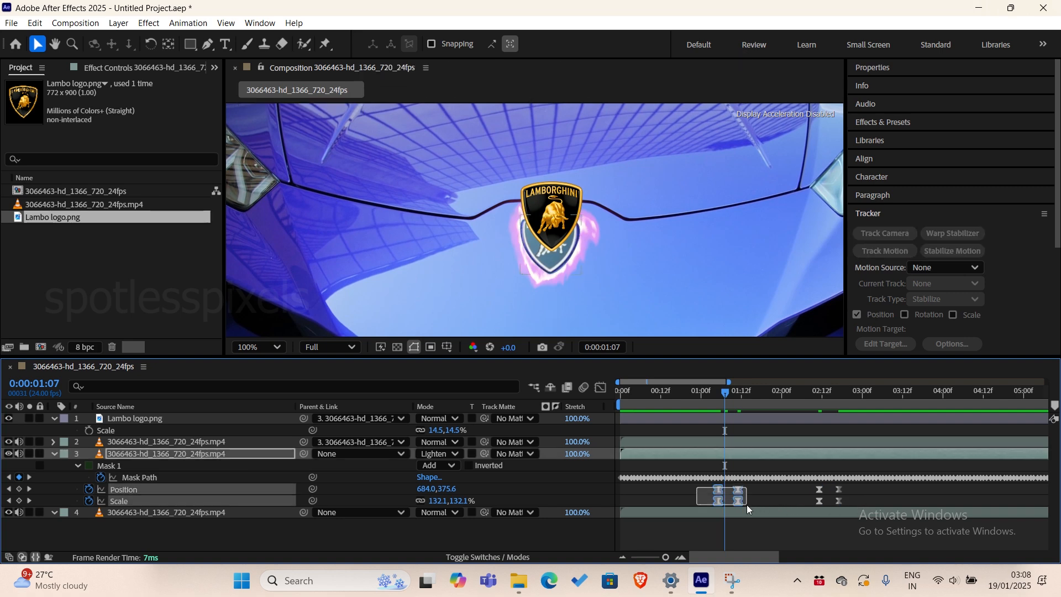
{"action": "left_click", "coordinate": [601, 387]}
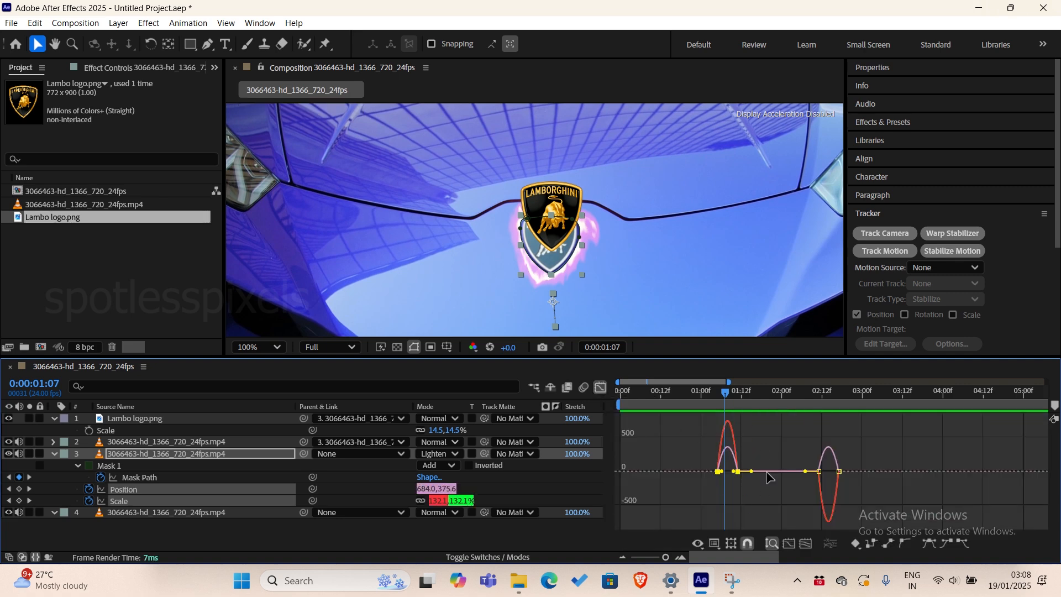
{"action": "left_click", "coordinate": [680, 557]}
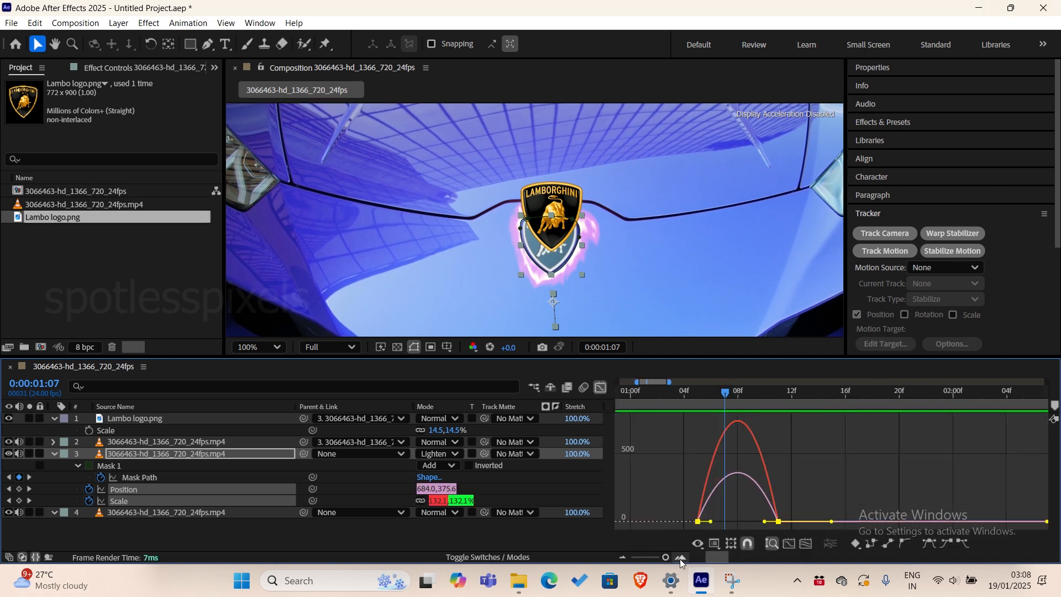
{"action": "left_click_drag", "start_coordinate": [711, 521], "coordinate": [738, 521]}
{"action": "left_click", "coordinate": [776, 521]}
Trim the start of the Lambo logo layer to 0:00:01:08, back in the layer bar view.
{"action": "left_click_drag", "start_coordinate": [725, 393], "coordinate": [728, 457]}
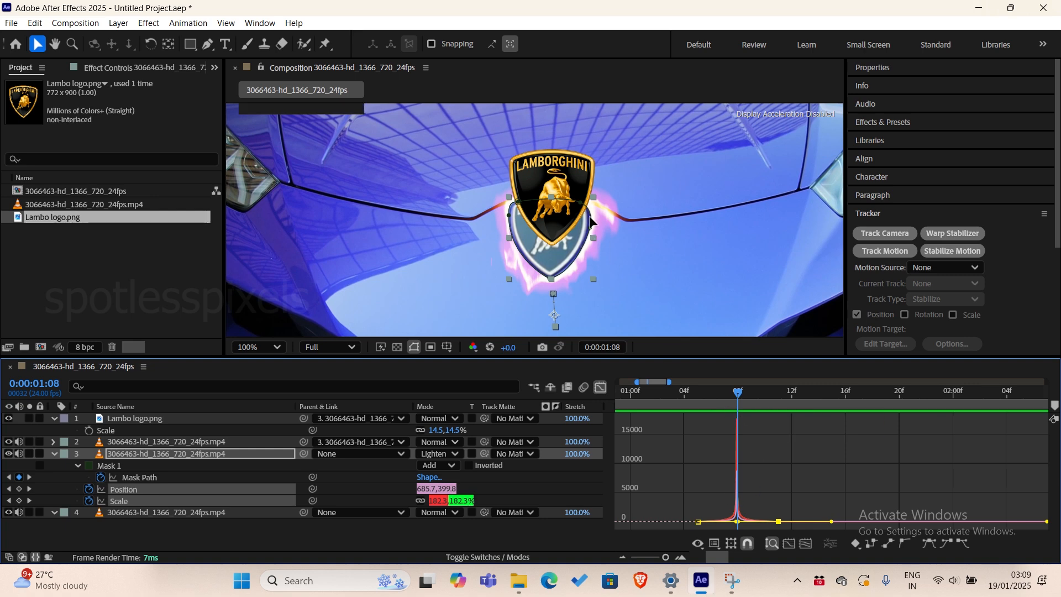
{"action": "left_click", "coordinate": [132, 418]}
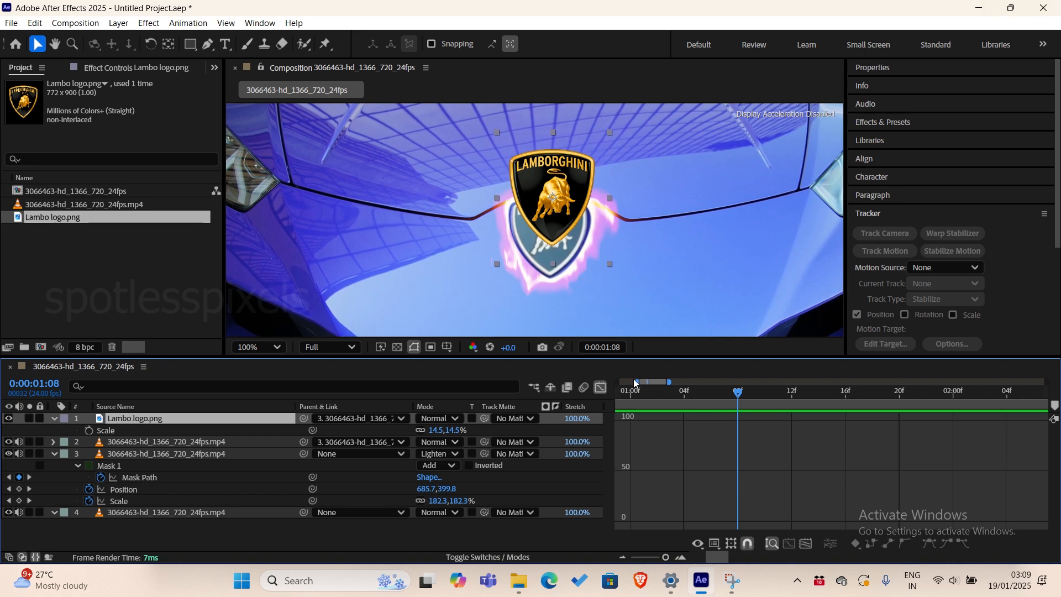
{"action": "left_click", "coordinate": [601, 387]}
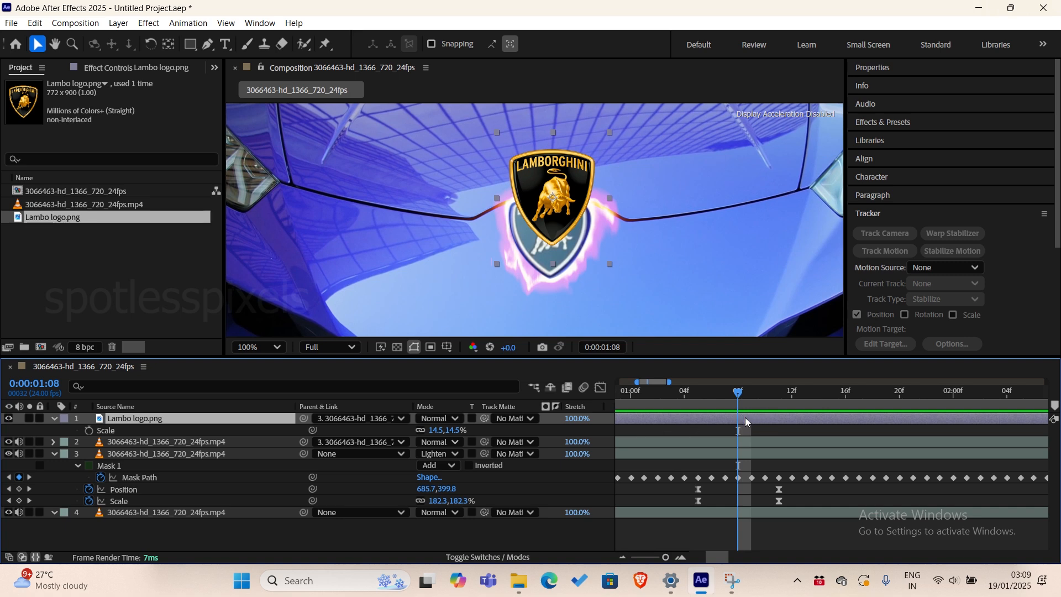
{"action": "key", "text": "alt+bracketleft"}
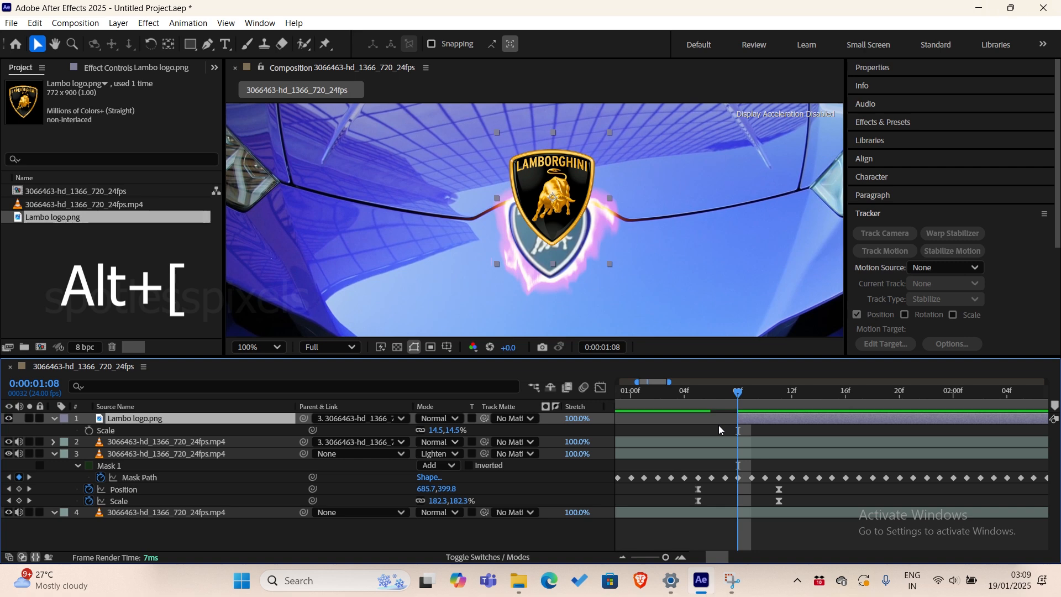
Move the Lambo logo onto the enlarged badge at 0:00:01:08, to Position 678.8, 283.6.
{"action": "key", "text": "p"}
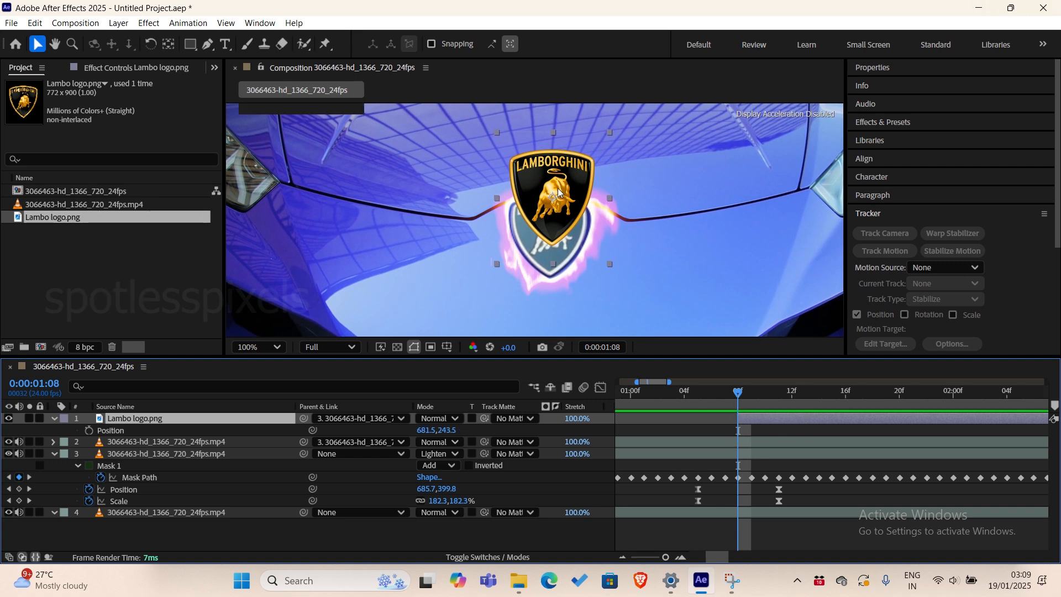
{"action": "left_click_drag", "start_coordinate": [555, 178], "coordinate": [552, 218]}
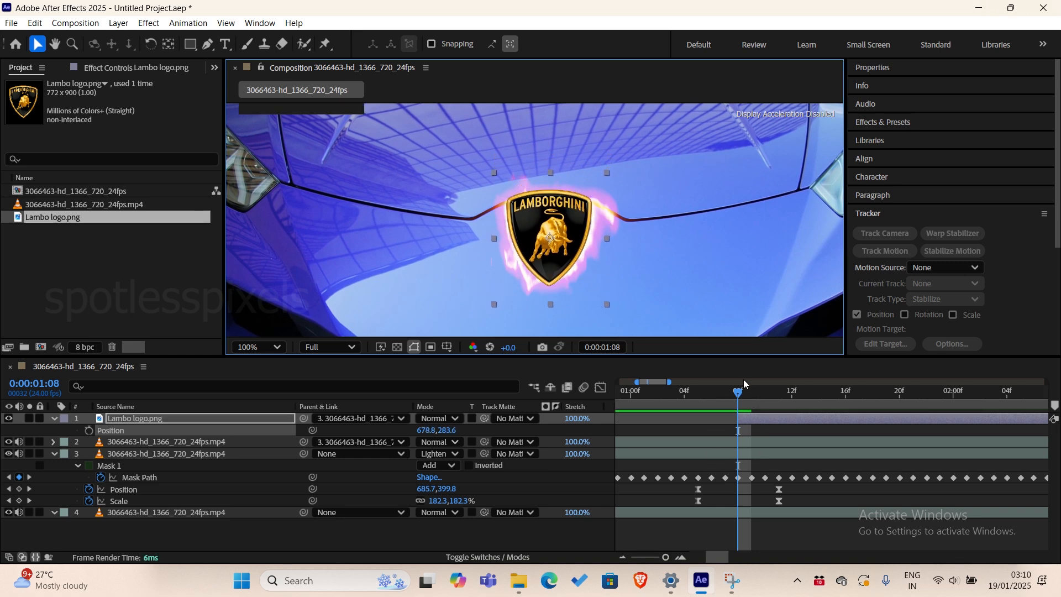
{"action": "mouse_move", "coordinate": [738, 391]}
{"action": "left_mouse_down"}
{"action": "mouse_move", "coordinate": [717, 393]}
{"action": "mouse_move", "coordinate": [733, 399]}
{"action": "left_mouse_up"}
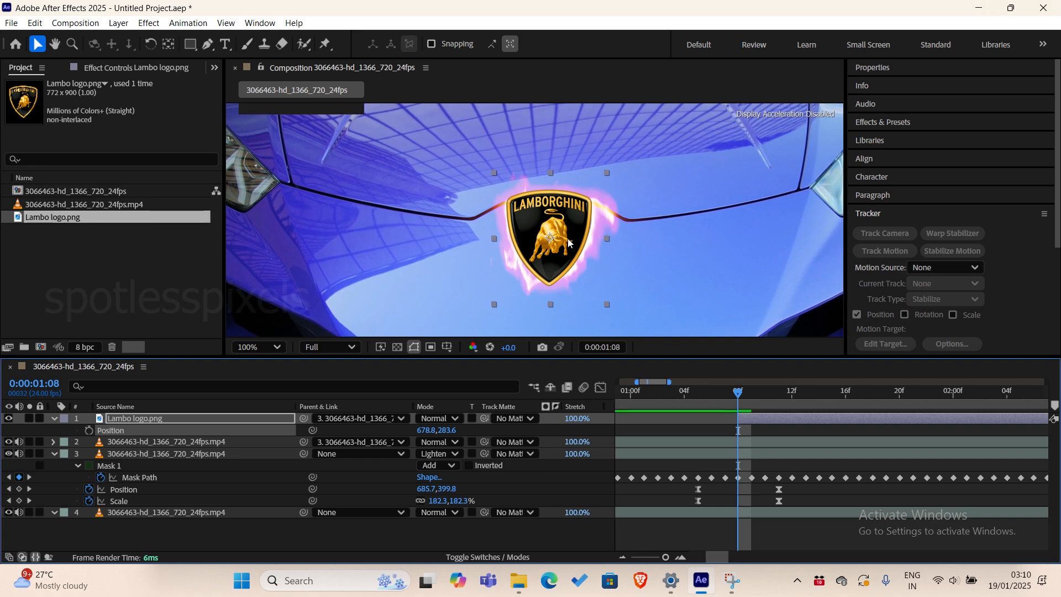
{"action": "scroll", "coordinate": [570, 247], "scroll_direction": "down", "scroll_amount": 2}
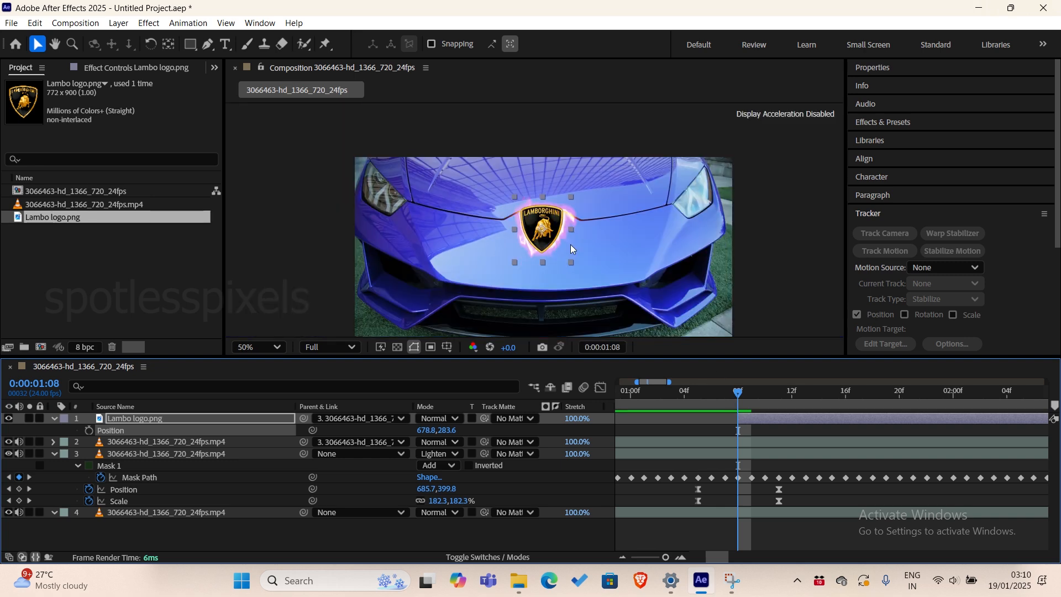
Preview the logo pop-out from 0:00:01:03 and scrub on to check its alignment with the badge.
{"action": "left_click_drag", "start_coordinate": [739, 393], "coordinate": [673, 396]}
{"action": "key", "text": "space"}
{"action": "key", "text": "space"}
{"action": "left_click", "coordinate": [674, 400]}
{"action": "key", "text": "space"}
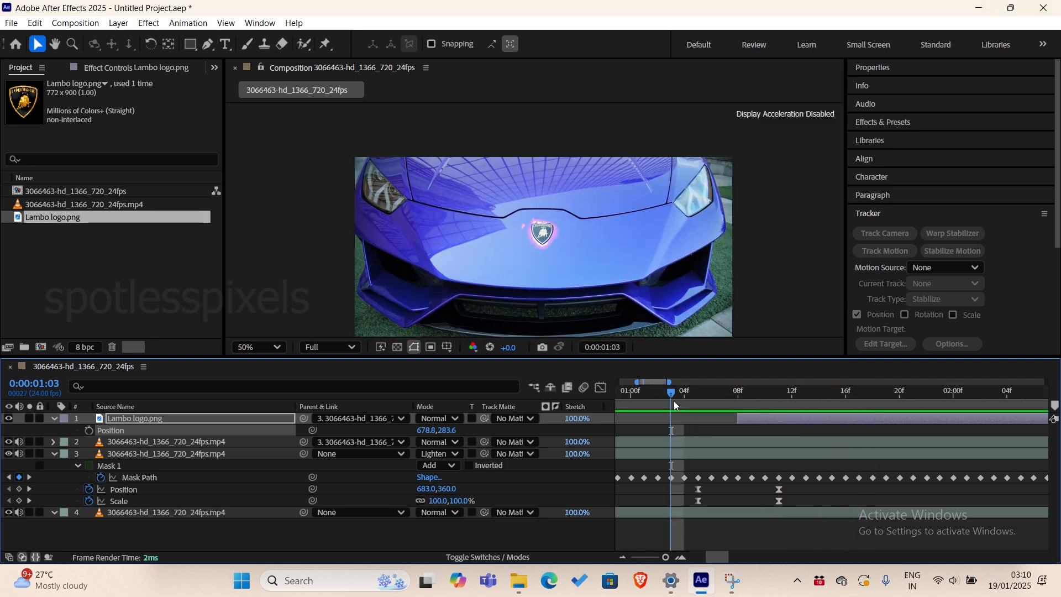
{"action": "key", "text": "space"}
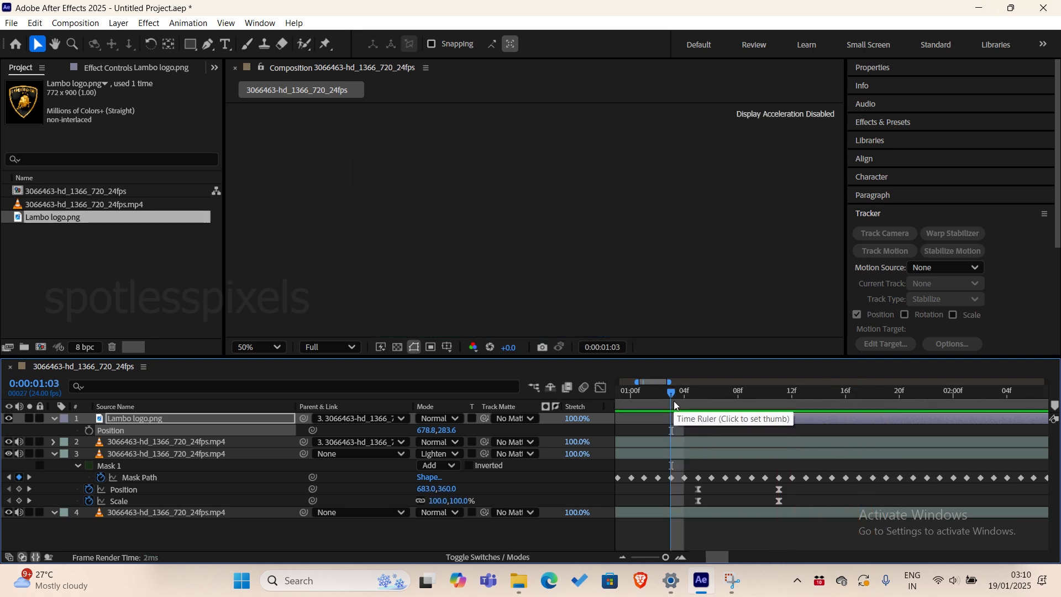
{"action": "left_click_drag", "start_coordinate": [678, 402], "coordinate": [968, 445]}
Keyframe the Lambo logo's Position at 0:00:01:11, and move it to 678.8, 319.3 over the badge at 0:00:02:11.
{"action": "left_click", "coordinate": [623, 557]}
{"action": "left_click", "coordinate": [623, 556]}
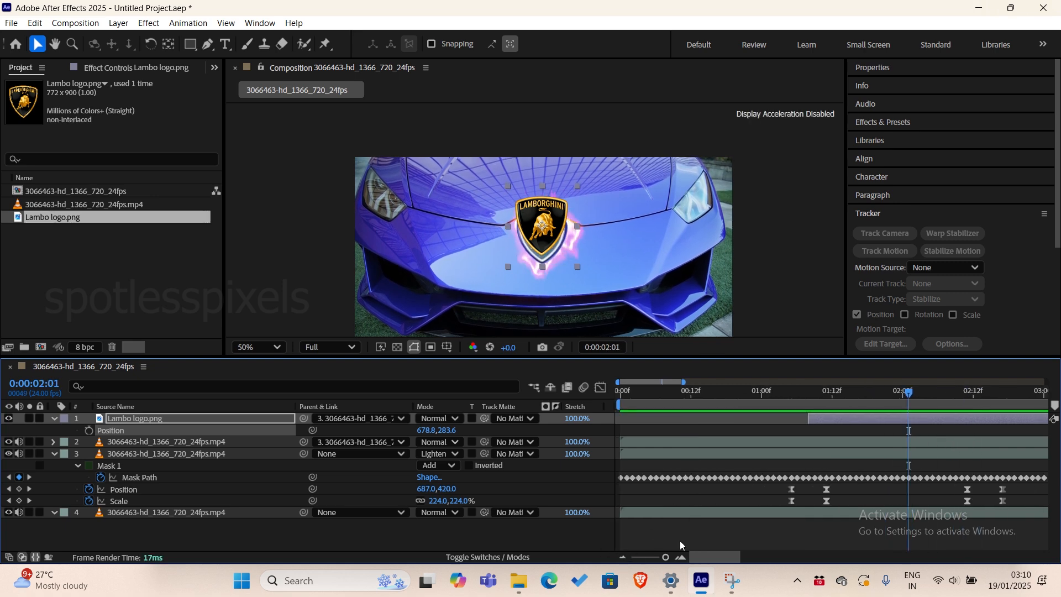
{"action": "left_click_drag", "start_coordinate": [836, 392], "coordinate": [826, 431]}
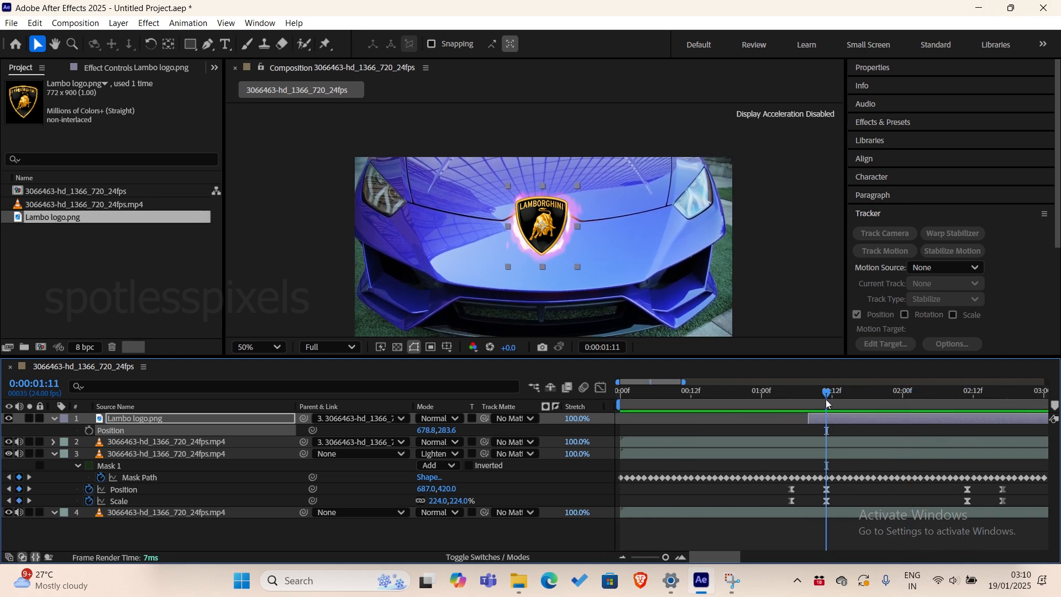
{"action": "left_click", "coordinate": [834, 422]}
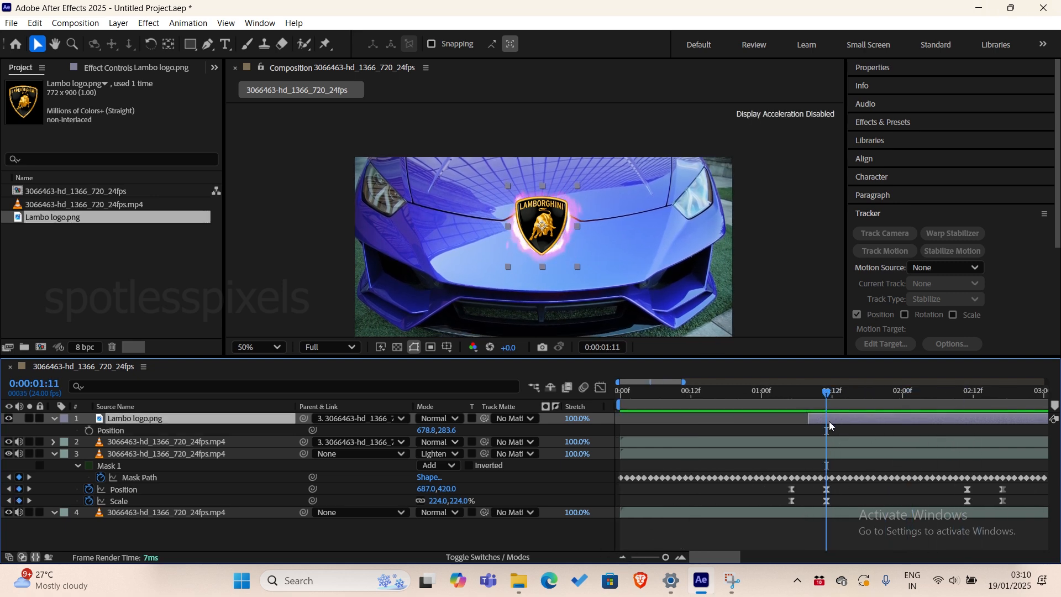
{"action": "left_click", "coordinate": [89, 431]}
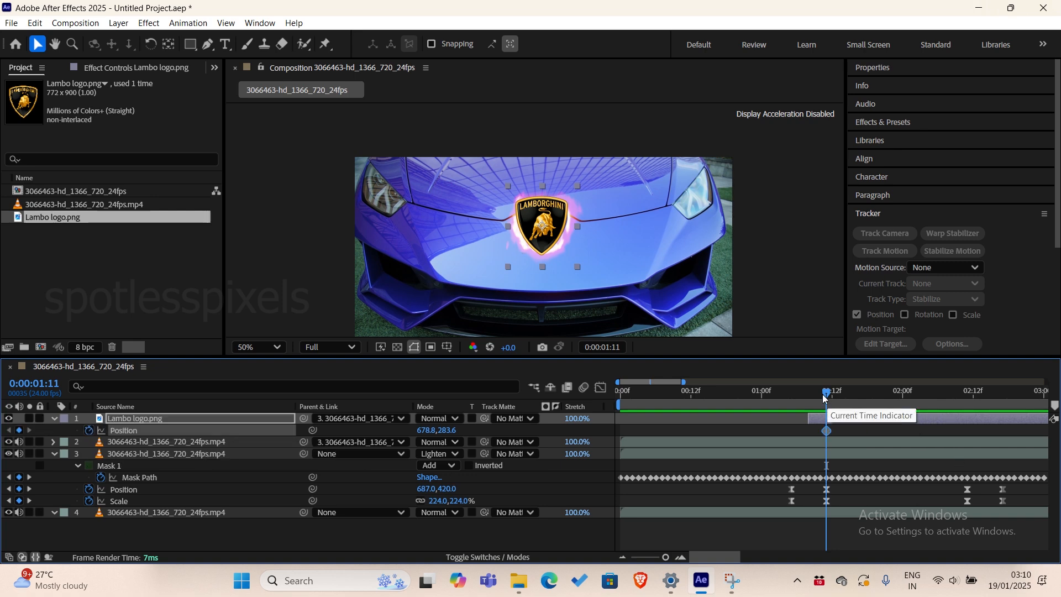
{"action": "left_click_drag", "start_coordinate": [826, 395], "coordinate": [968, 421]}
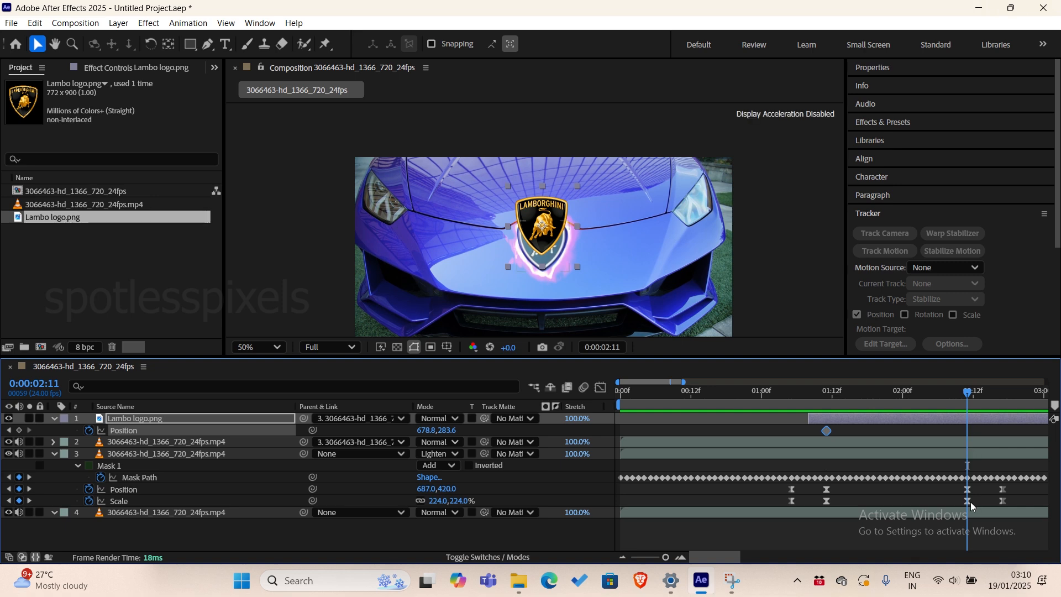
{"action": "left_click_drag", "start_coordinate": [527, 212], "coordinate": [541, 229]}
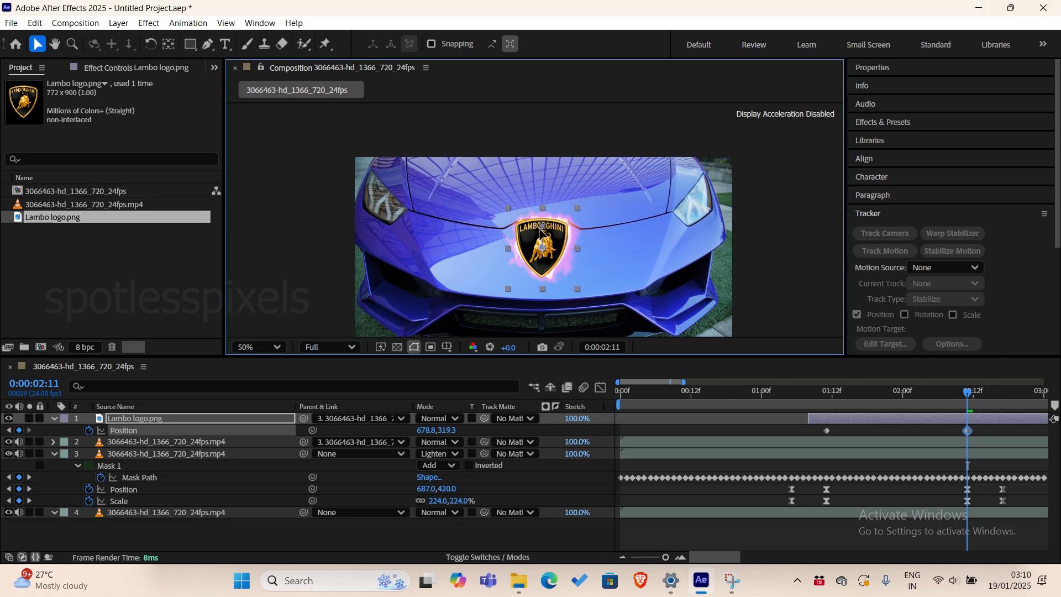
Preview the logo shrinking back from 0:00:02:11 and scrub between there and 0:00:02:17 to check its alignment with the badge.
{"action": "key", "text": "space"}
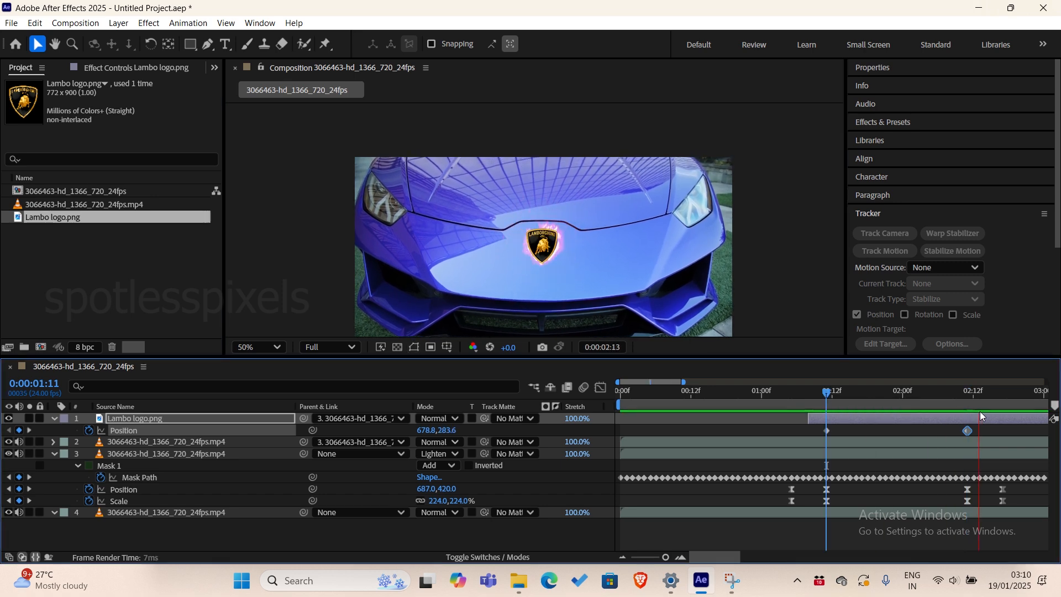
{"action": "key", "text": "space"}
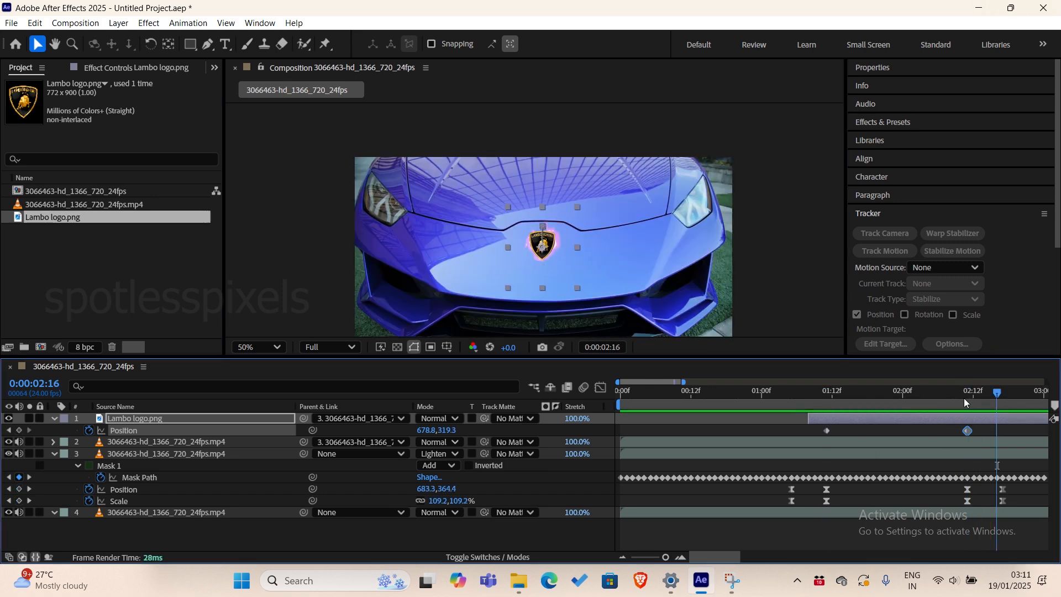
{"action": "left_click", "coordinate": [967, 401]}
{"action": "left_click_drag", "start_coordinate": [967, 402], "coordinate": [1002, 412]}
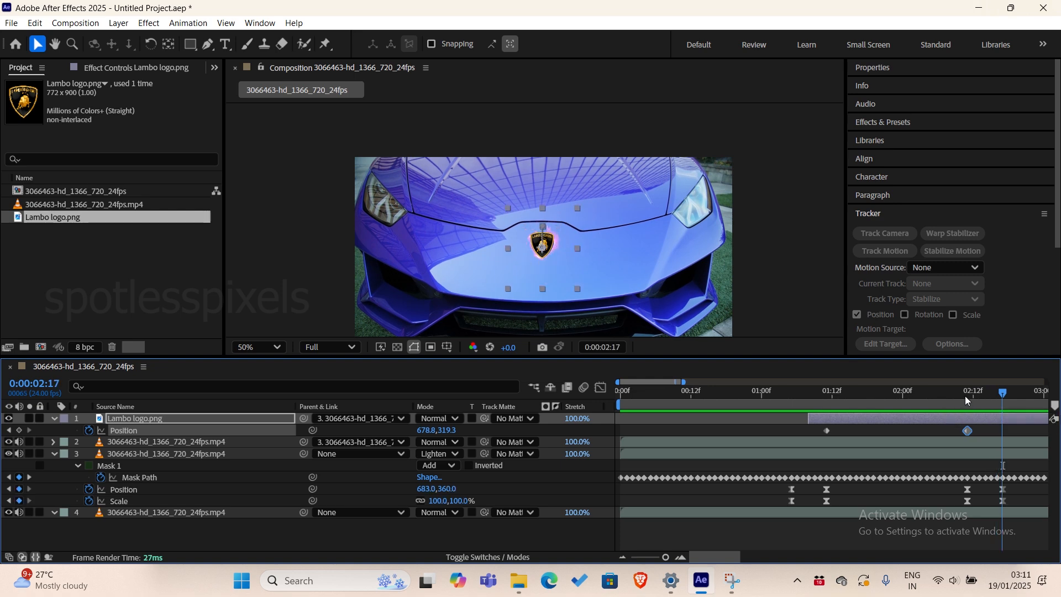
{"action": "left_click", "coordinate": [978, 401]}
{"action": "left_click_drag", "start_coordinate": [977, 401], "coordinate": [983, 403]}
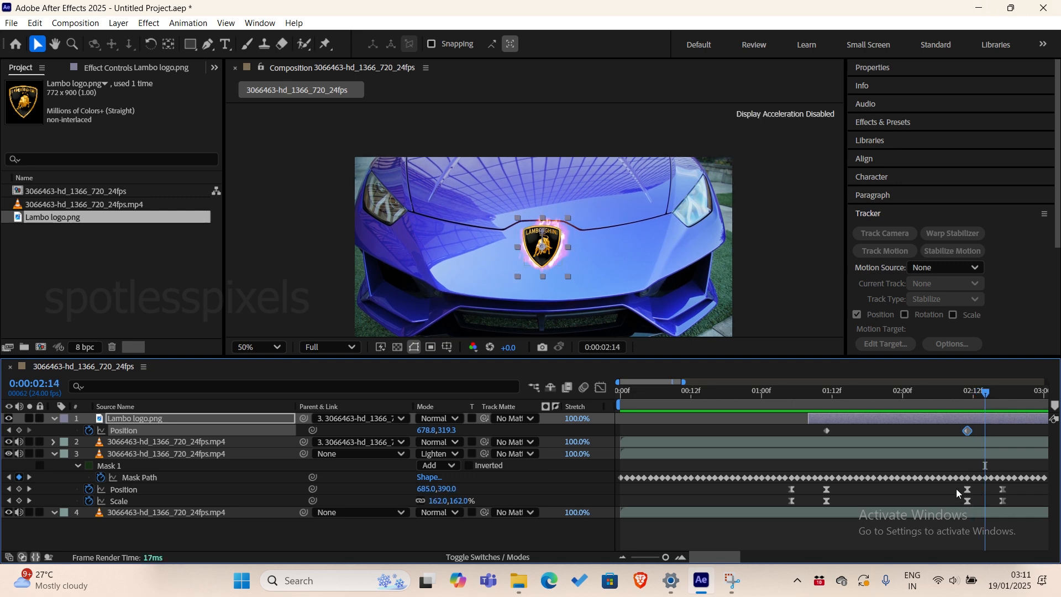
Sharpen the speed curves of the badge layer's Position and Scale between 0:00:02:11 and 0:00:02:17 into a steep peak midway.
{"action": "left_click_drag", "start_coordinate": [955, 493], "coordinate": [1000, 498]}
{"action": "left_click", "coordinate": [600, 386]}
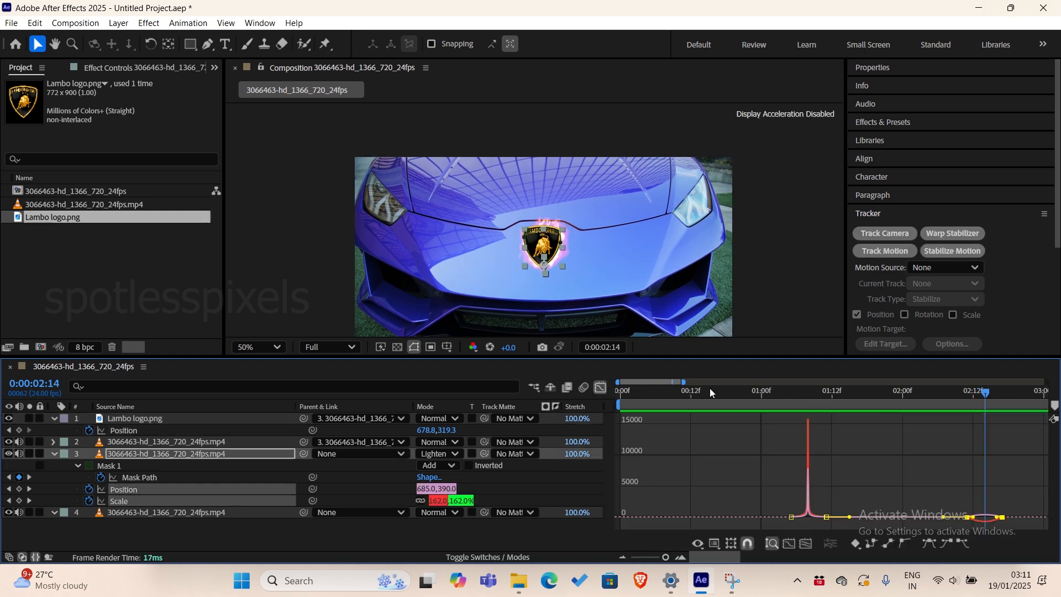
{"action": "left_click", "coordinate": [682, 557]}
{"action": "left_click_drag", "start_coordinate": [720, 559], "coordinate": [728, 559]}
{"action": "left_click_drag", "start_coordinate": [824, 453], "coordinate": [847, 453]}
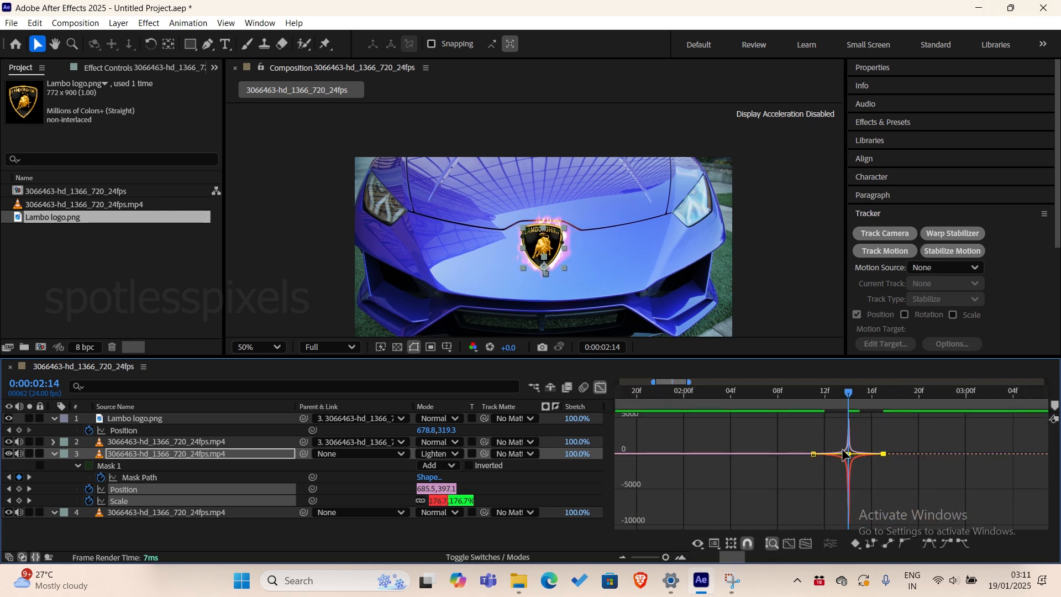
Back in the layer bar view, trim the end of the Lambo logo layer to 0:00:02:14.
{"action": "left_click", "coordinate": [600, 387]}
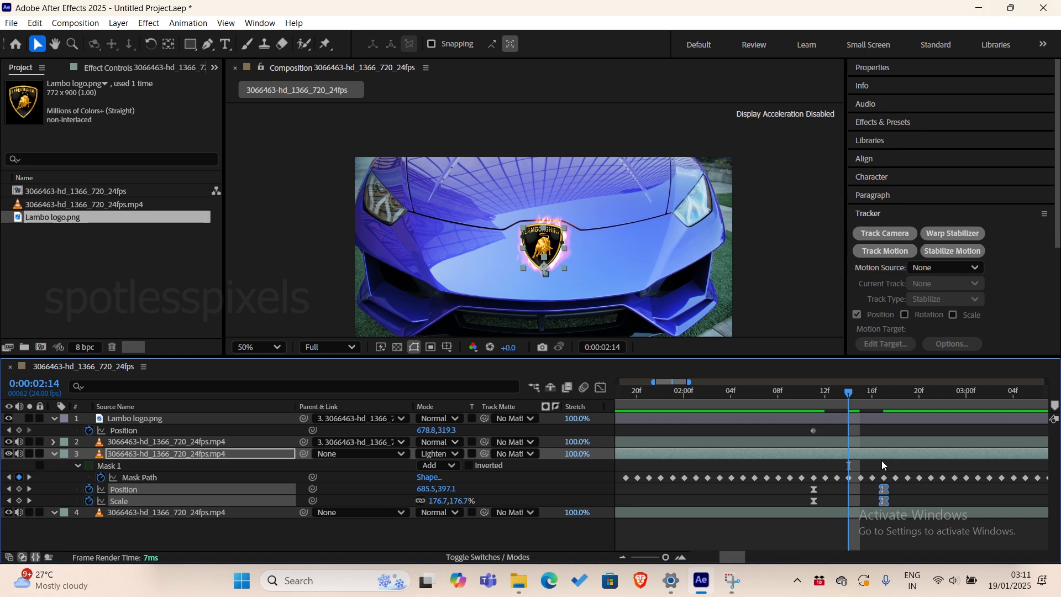
{"action": "left_click", "coordinate": [829, 418]}
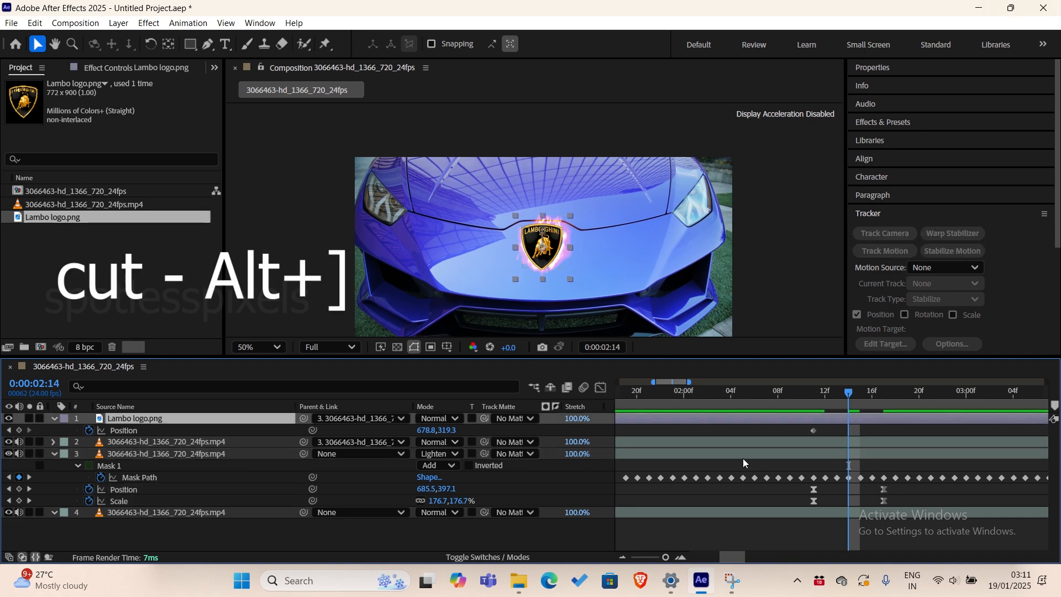
{"action": "key", "text": "alt+bracketright"}
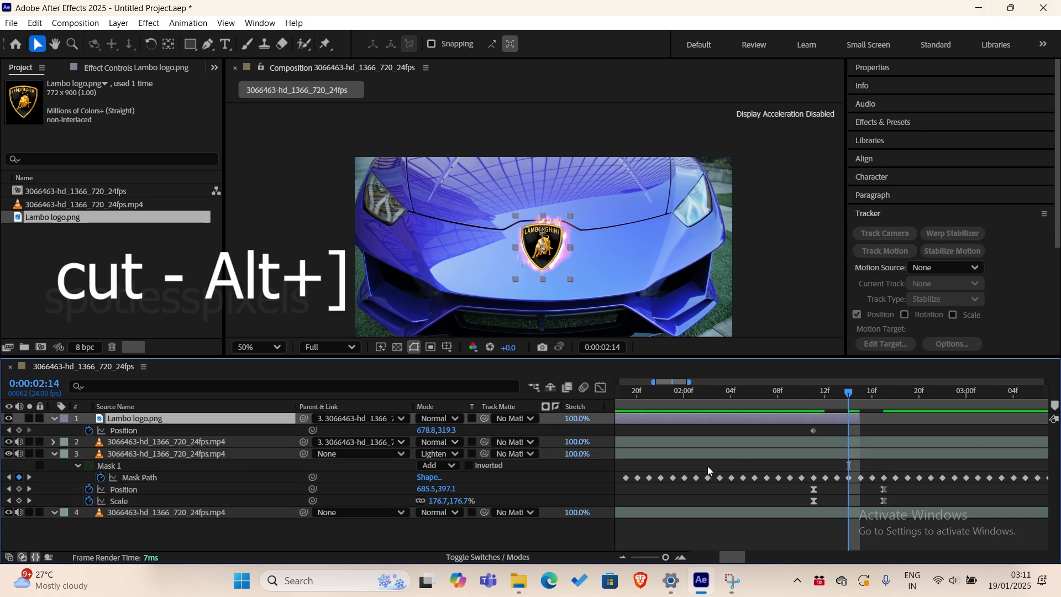
Go to the start of the Lambo logo layer at 0:00:01:08 and apply the Tint effect to it.
{"action": "left_click", "coordinate": [780, 390]}
{"action": "left_click_drag", "start_coordinate": [782, 396], "coordinate": [762, 438]}
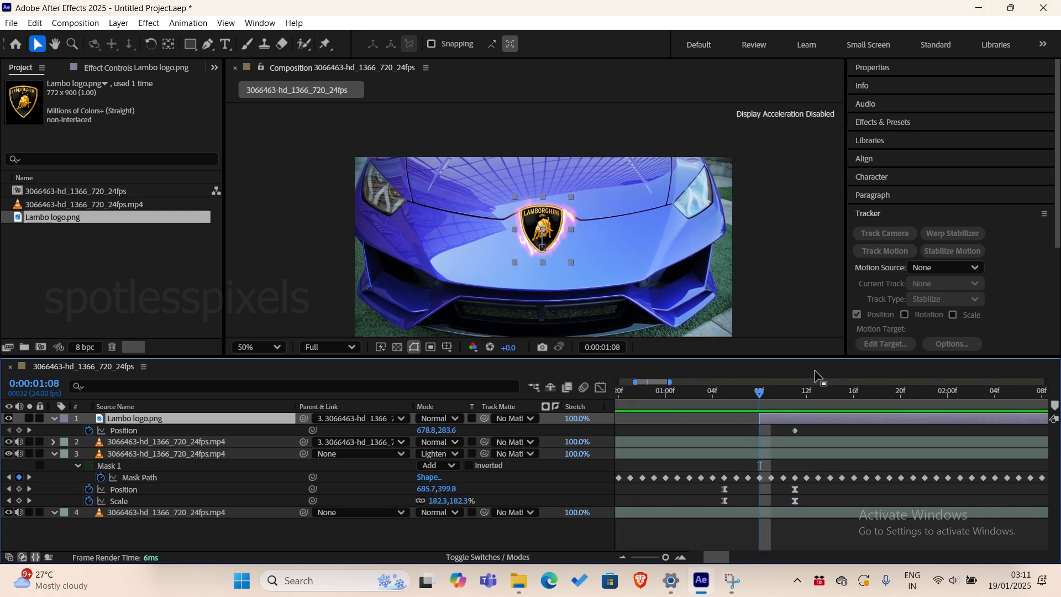
{"action": "left_click", "coordinate": [887, 122]}
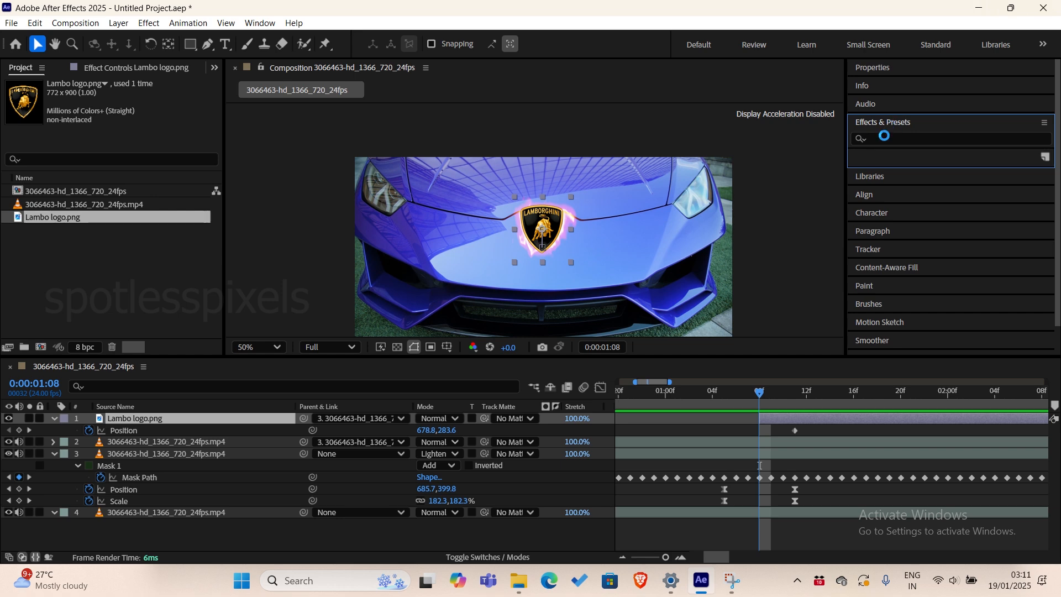
{"action": "type", "text": "tint"}
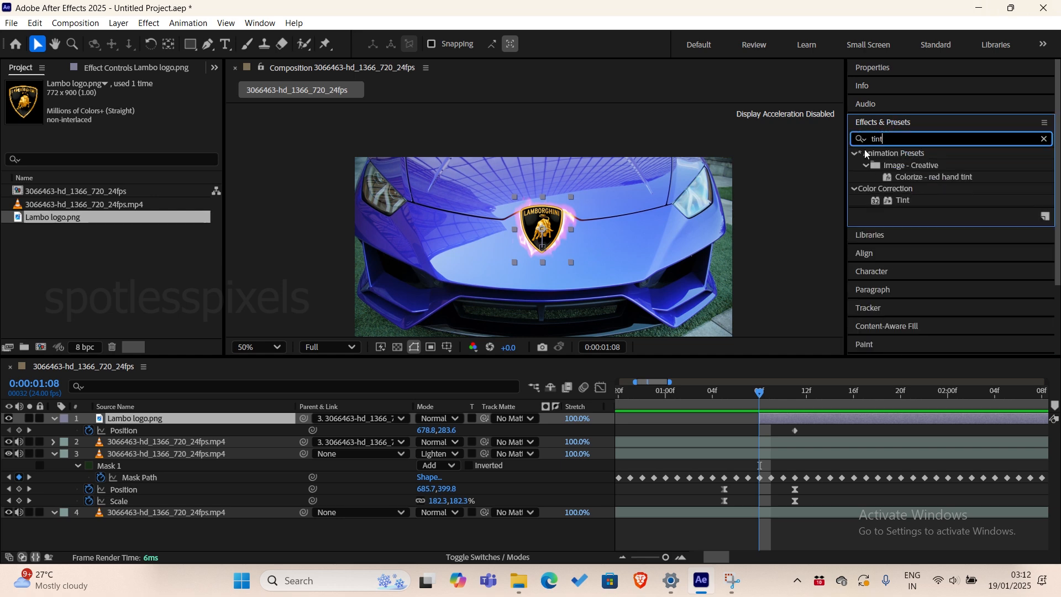
{"action": "double_click", "coordinate": [904, 201]}
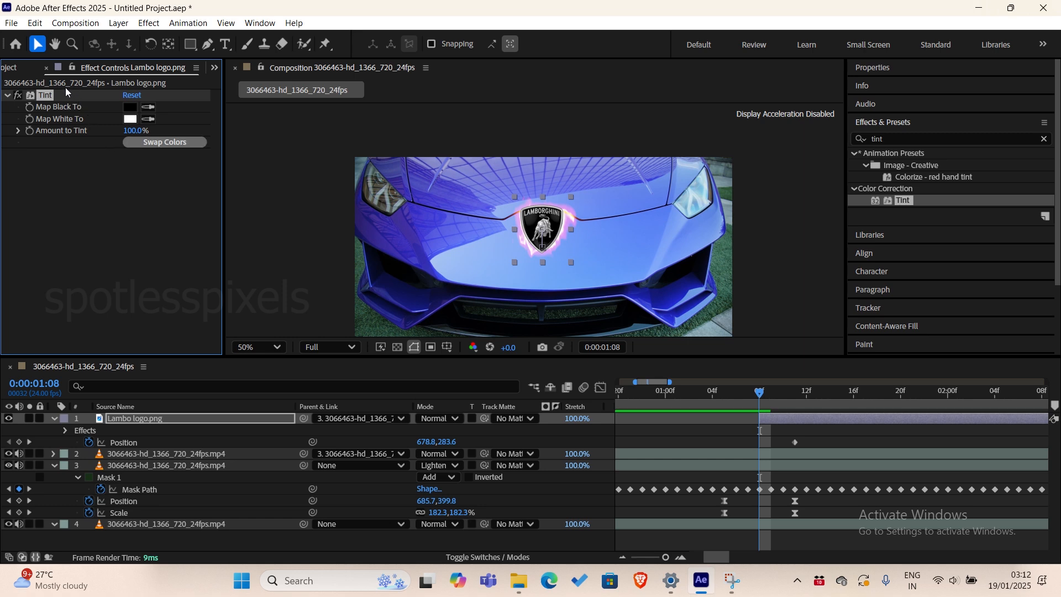
Sample the car hood's blue for Tint's Map Black To, keyframe Amount to Tint at 100% at 0:00:01:08, and reveal the layer's keyframes.
{"action": "left_click", "coordinate": [147, 107]}
{"action": "left_click", "coordinate": [451, 223]}
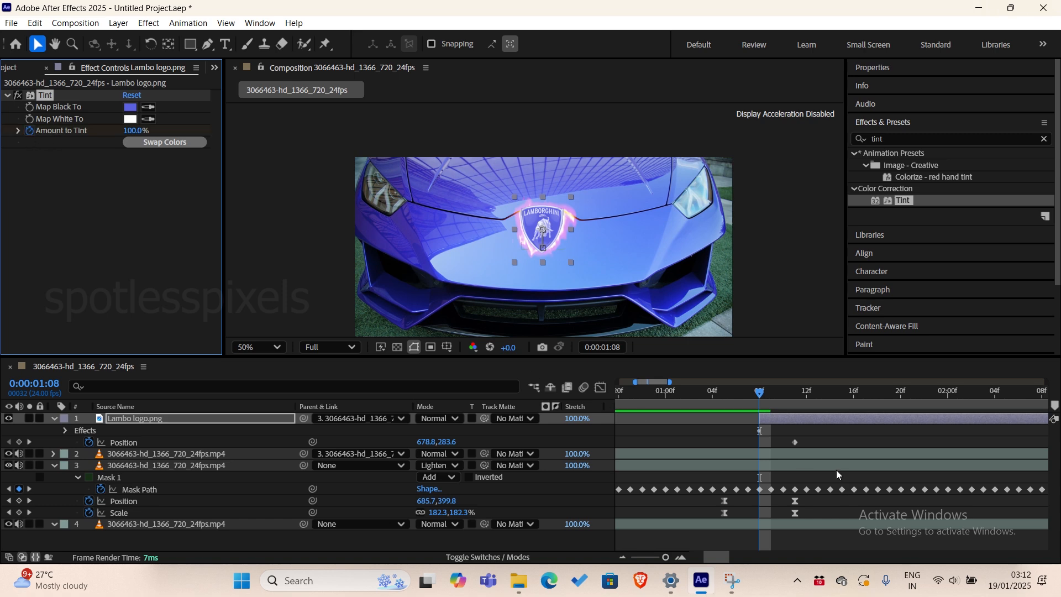
{"action": "left_click", "coordinate": [777, 418]}
{"action": "key", "text": "u"}
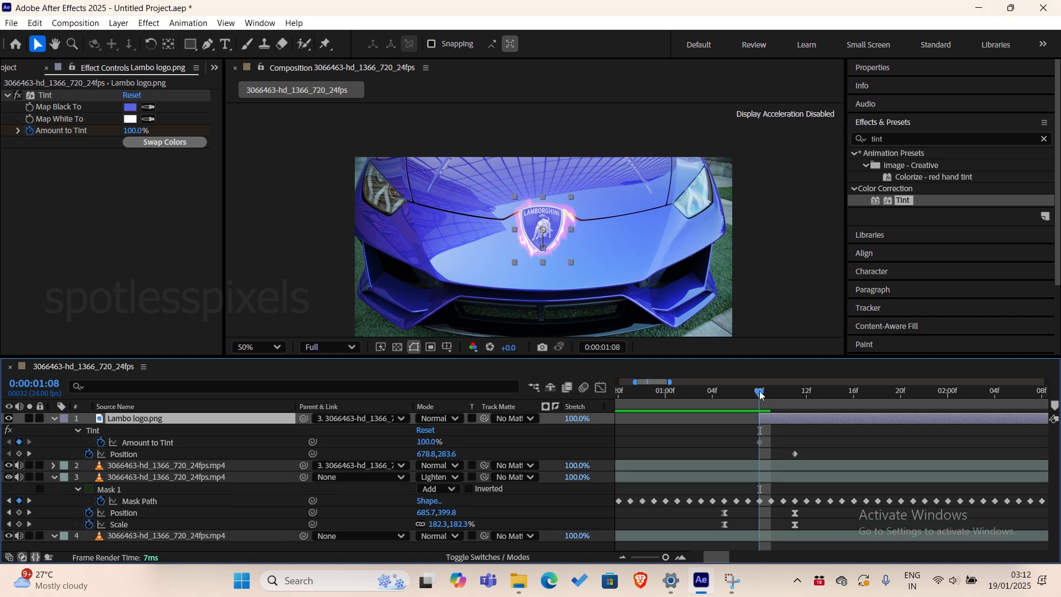
Set the Lambo logo's Amount to Tint to 0% at 0:00:01:11, and return to 0:00:01:08.
{"action": "left_click_drag", "start_coordinate": [762, 394], "coordinate": [792, 405]}
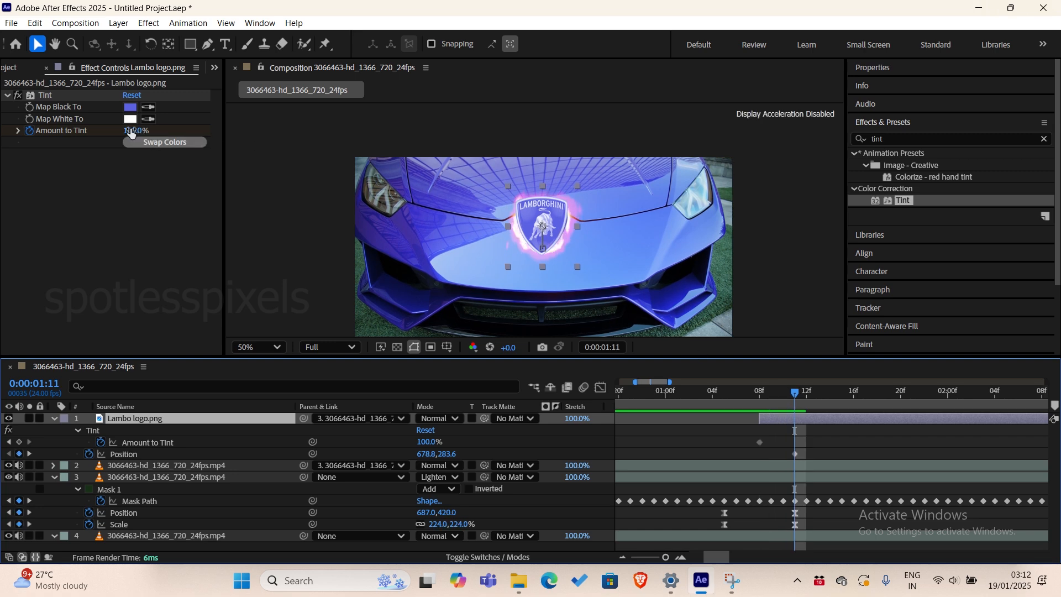
{"action": "left_click_drag", "start_coordinate": [133, 131], "coordinate": [3, 132]}
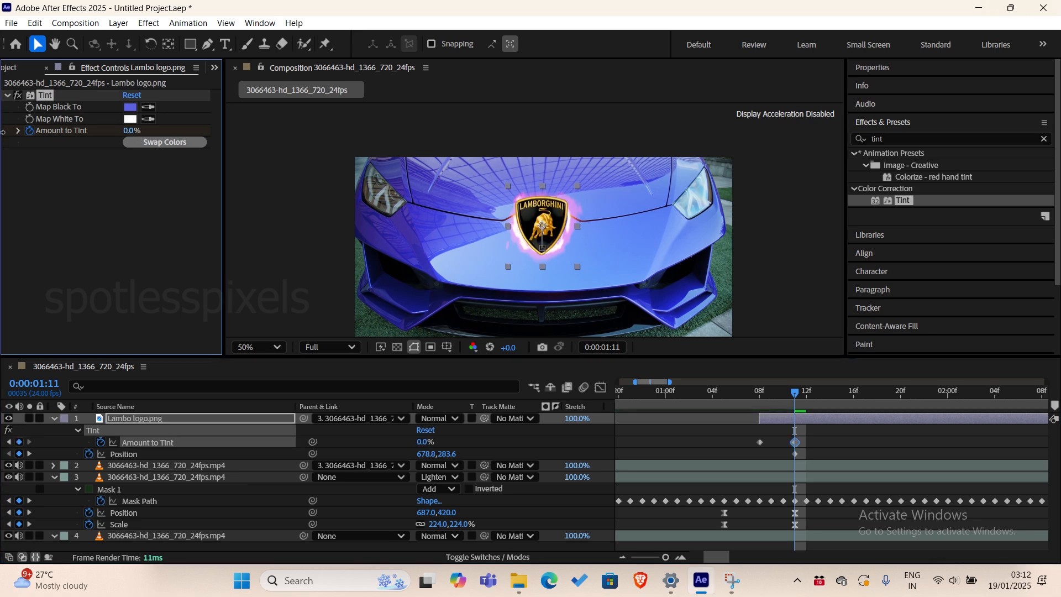
{"action": "left_click_drag", "start_coordinate": [793, 392], "coordinate": [764, 400]}
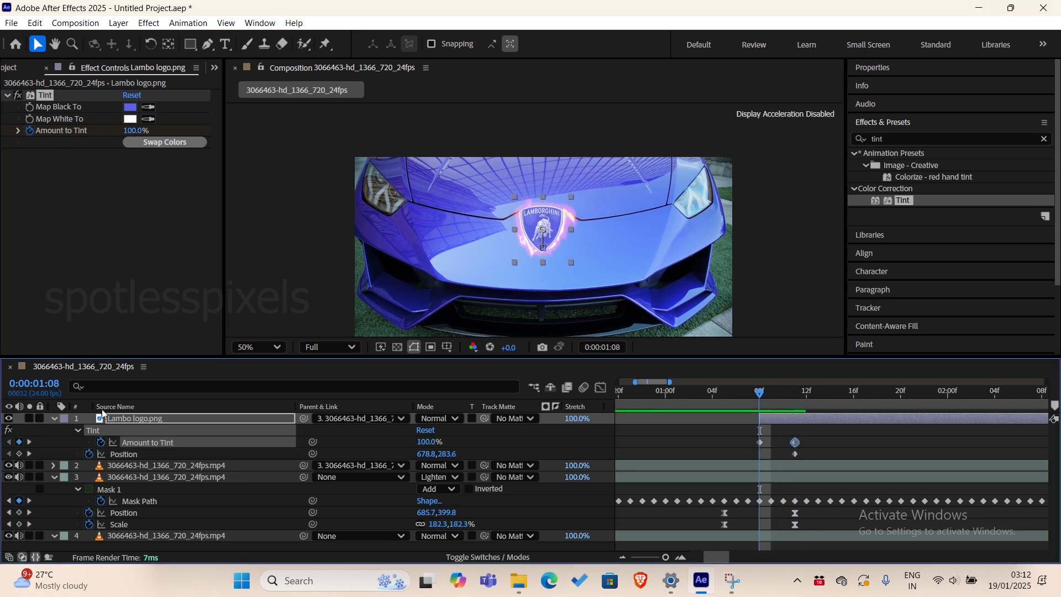
Compare the tinted logo with its untinted version and with the original badge by toggling the effect and layer visibility.
{"action": "left_click", "coordinate": [16, 96]}
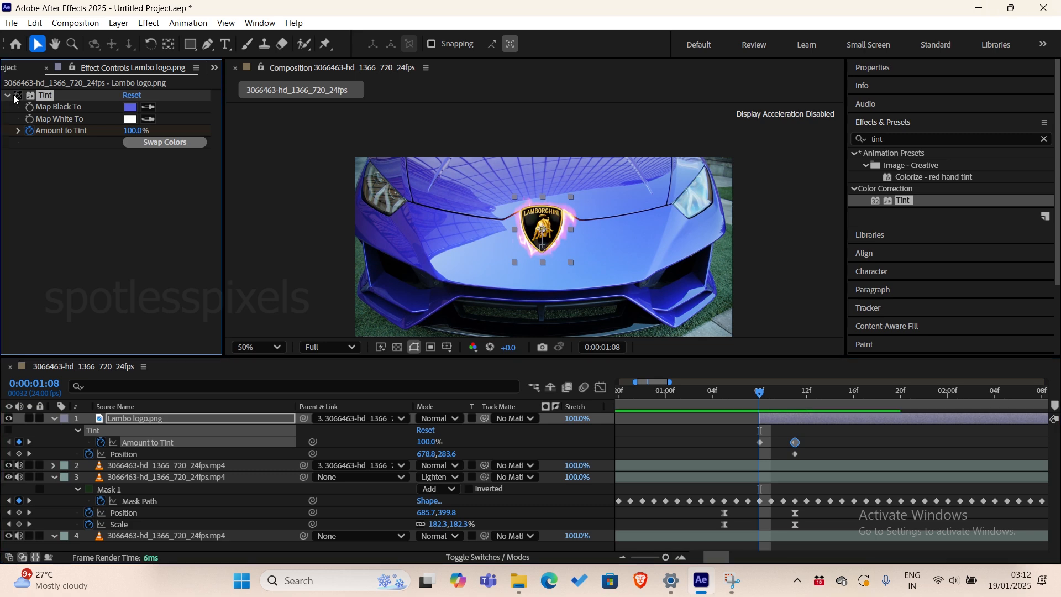
{"action": "left_click", "coordinate": [15, 95]}
{"action": "left_click", "coordinate": [8, 418]}
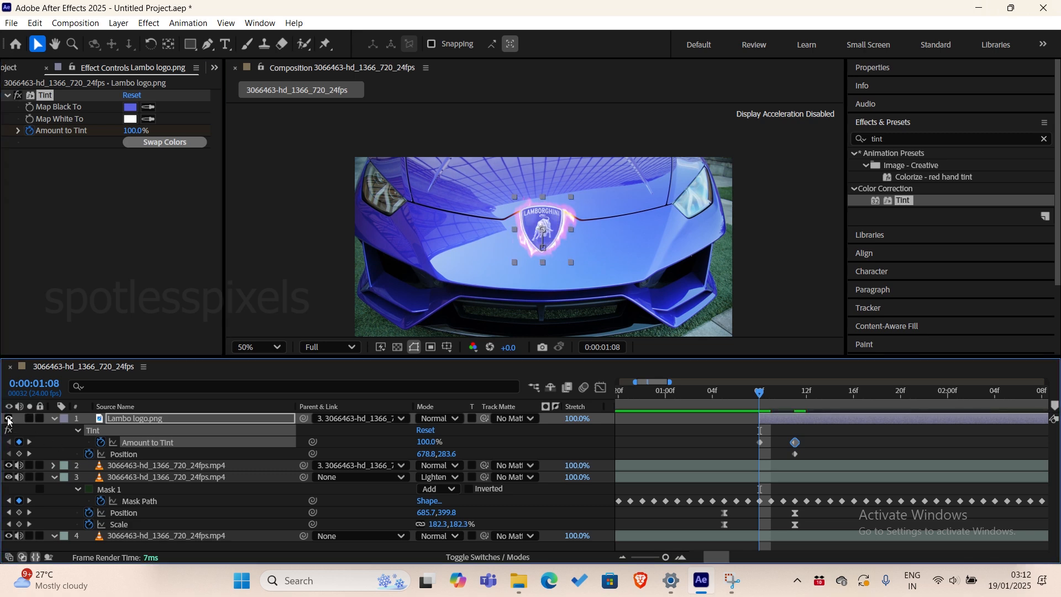
{"action": "scroll", "coordinate": [534, 243], "scroll_direction": "up", "scroll_amount": 4}
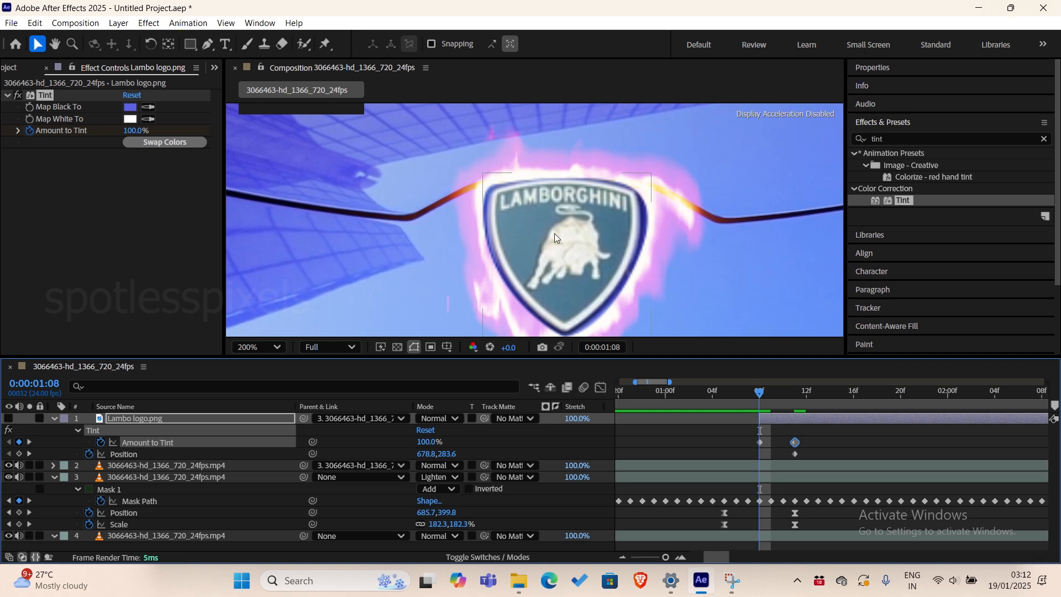
{"action": "left_click", "coordinate": [9, 419]}
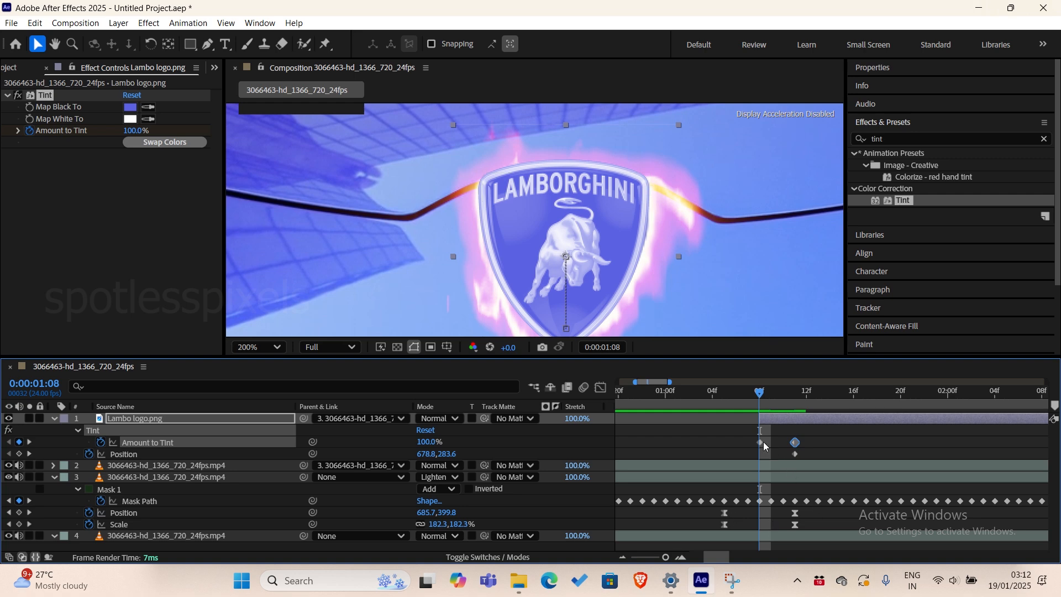
Lower the Lambo logo's Amount to Tint to 62% at 0:00:01:08.
{"action": "left_click", "coordinate": [727, 433]}
{"action": "mouse_move", "coordinate": [136, 130]}
{"action": "left_mouse_down"}
{"action": "mouse_move", "coordinate": [110, 134]}
{"action": "mouse_move", "coordinate": [119, 138]}
{"action": "left_mouse_up"}
{"action": "key", "text": "comma"}
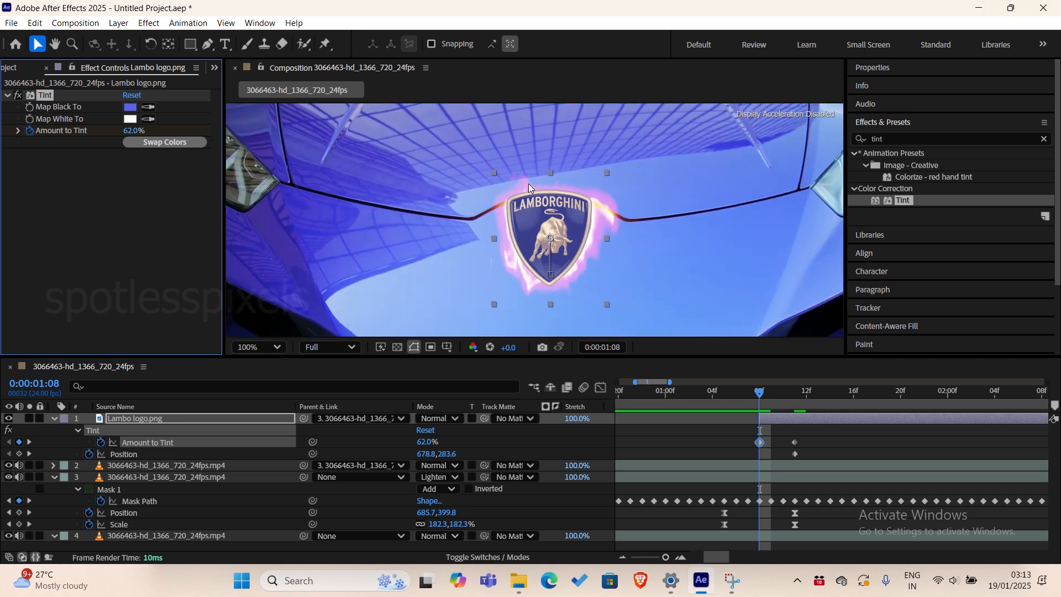
Scrub and play the pop-out around 0:00:01:08 to check how the tinted logo blends in from the original badge.
{"action": "left_click", "coordinate": [717, 394]}
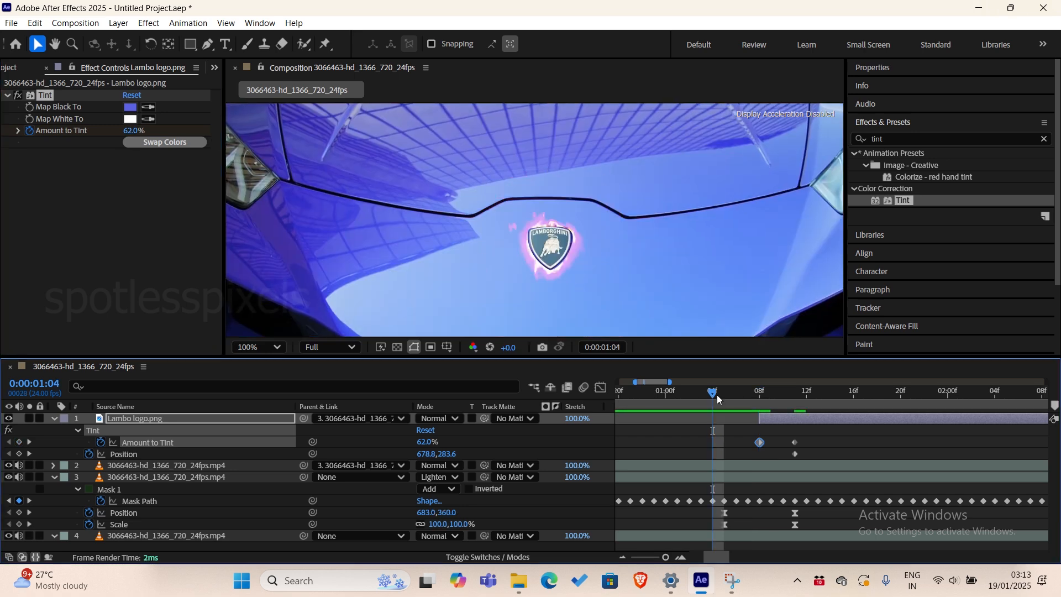
{"action": "left_click_drag", "start_coordinate": [717, 395], "coordinate": [749, 408]}
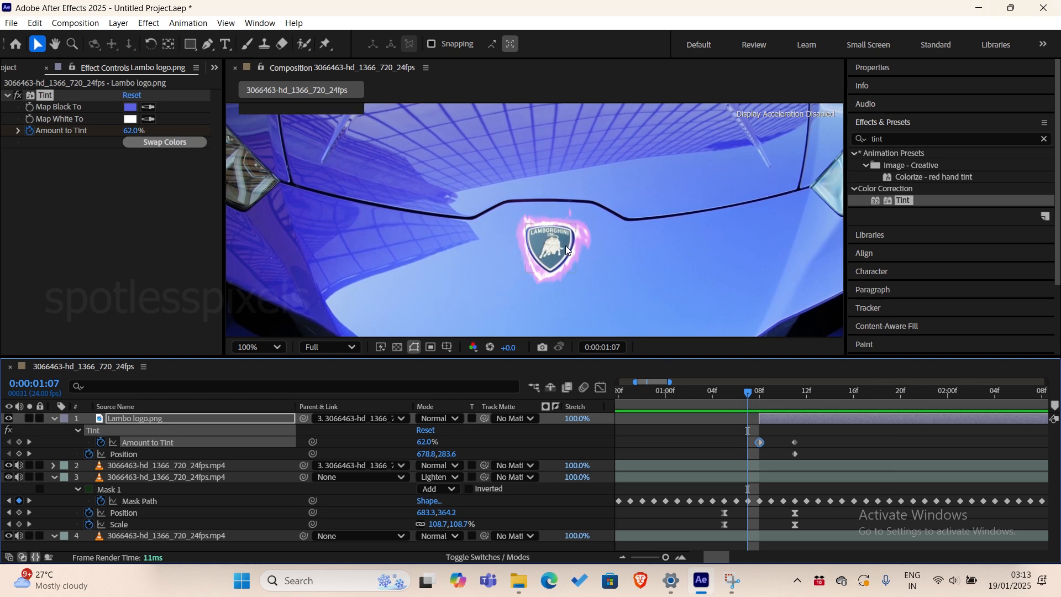
{"action": "left_click_drag", "start_coordinate": [749, 395], "coordinate": [759, 392]}
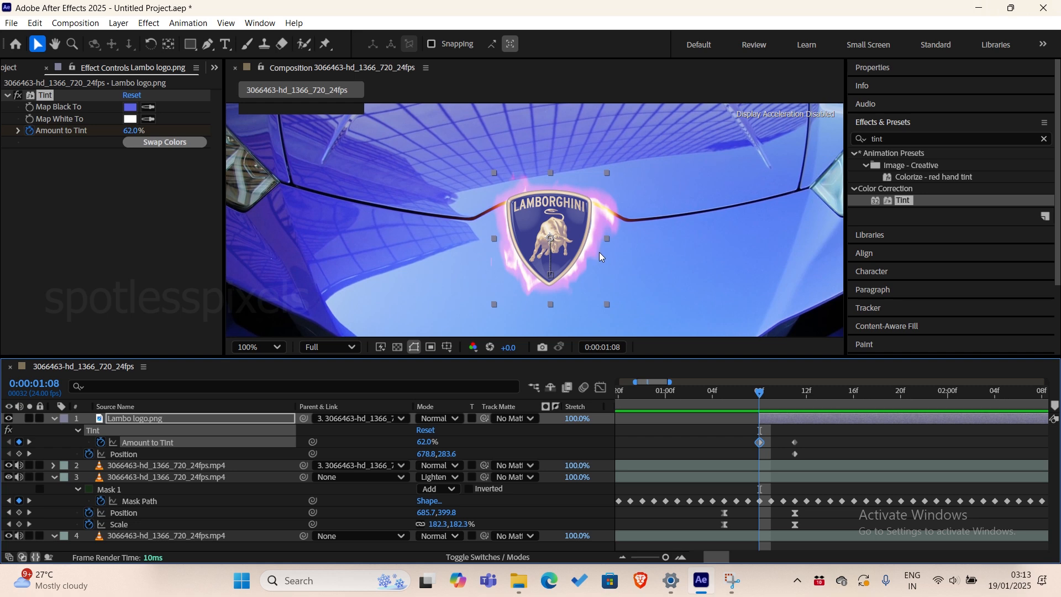
{"action": "mouse_move", "coordinate": [760, 402]}
{"action": "left_mouse_down"}
{"action": "mouse_move", "coordinate": [747, 392]}
{"action": "mouse_move", "coordinate": [766, 393]}
{"action": "mouse_move", "coordinate": [741, 398]}
{"action": "mouse_move", "coordinate": [785, 403]}
{"action": "mouse_move", "coordinate": [744, 406]}
{"action": "left_mouse_up"}
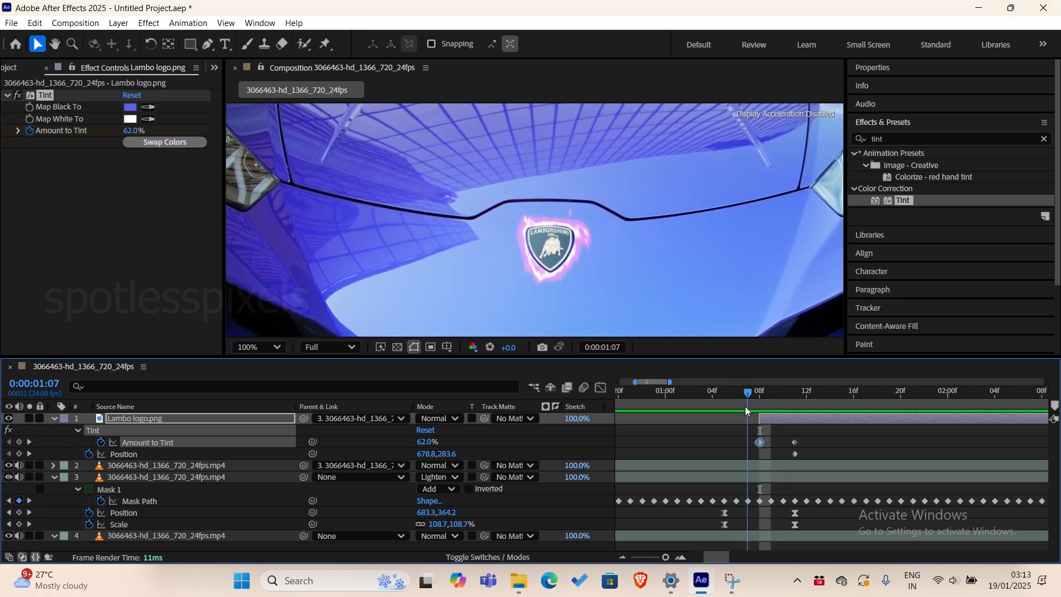
{"action": "scroll", "coordinate": [624, 249], "scroll_direction": "down", "scroll_amount": 4}
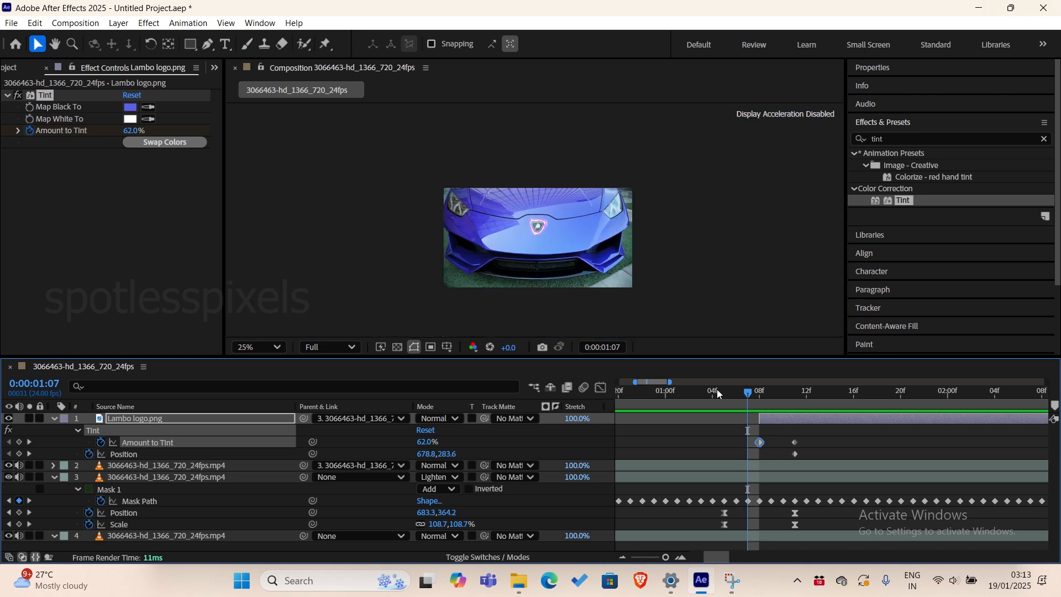
{"action": "left_click", "coordinate": [735, 392]}
{"action": "key", "text": "space"}
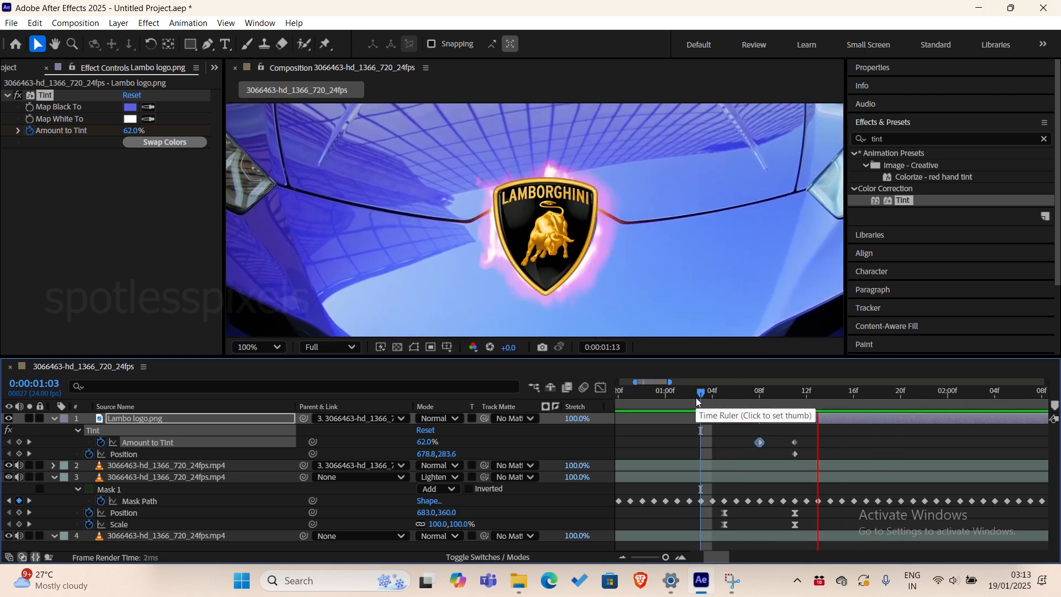
{"action": "key", "text": "space"}
{"action": "left_click", "coordinate": [679, 395]}
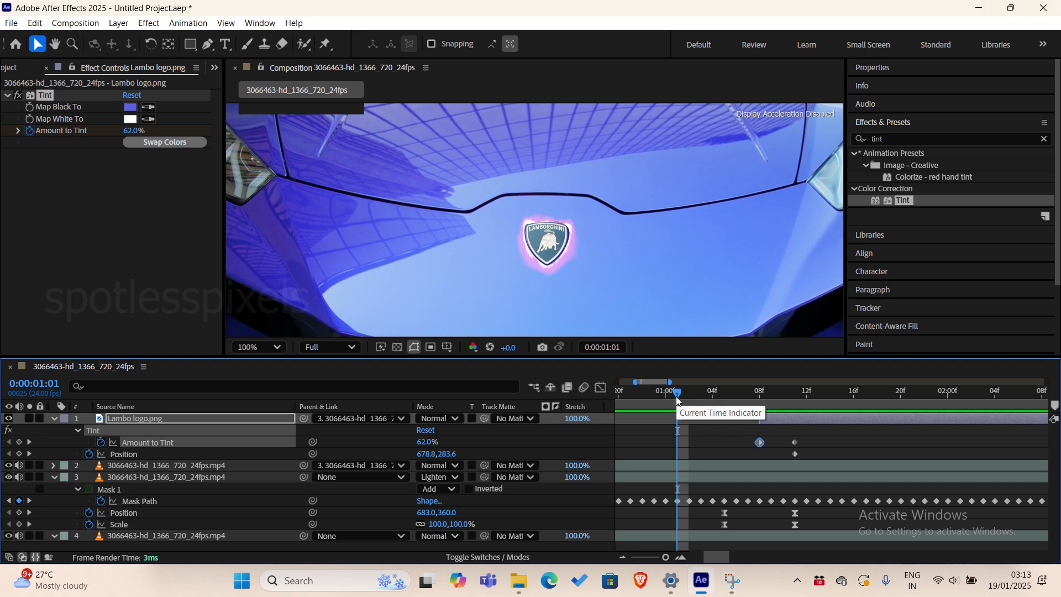
{"action": "key", "text": "space"}
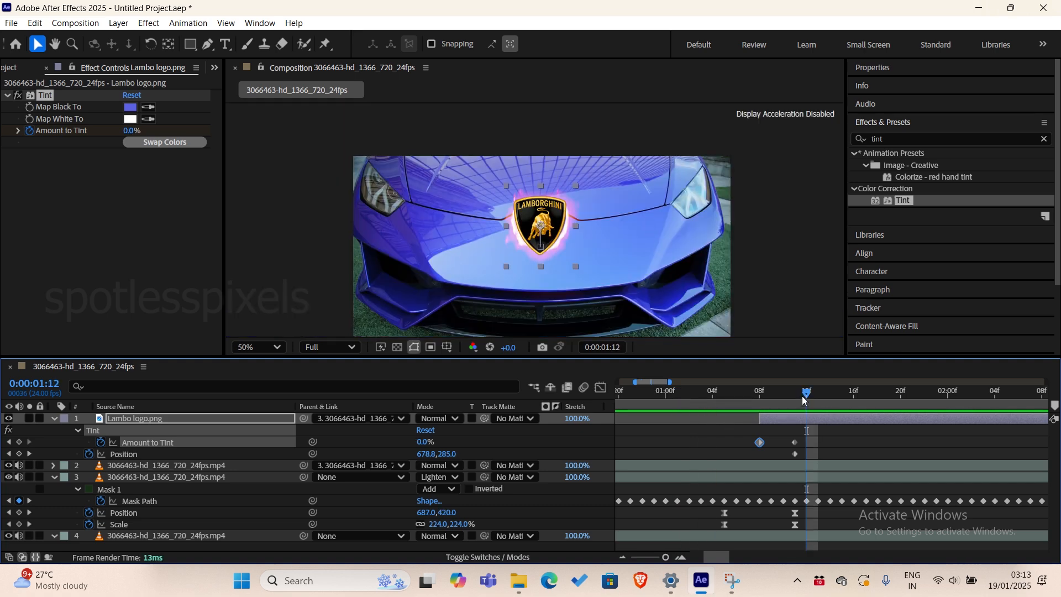
Paste the Lambo logo's two copied Amount to Tint keyframes at 0:00:02:11 and time-reverse them so the tint returns.
{"action": "left_click_drag", "start_coordinate": [804, 399], "coordinate": [887, 400]}
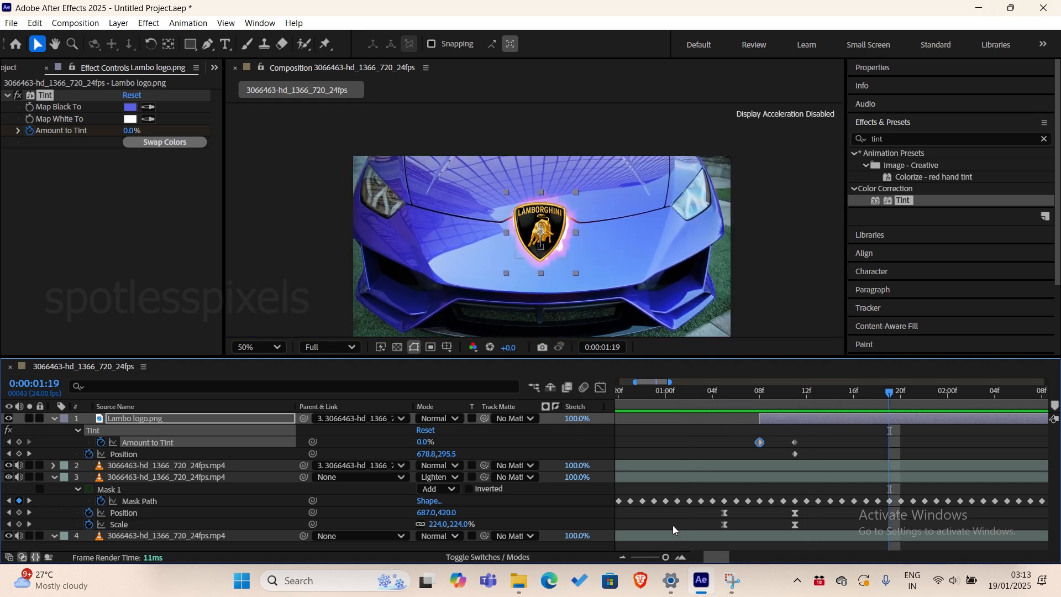
{"action": "left_click", "coordinate": [623, 557]}
{"action": "left_click_drag", "start_coordinate": [708, 557], "coordinate": [722, 561]}
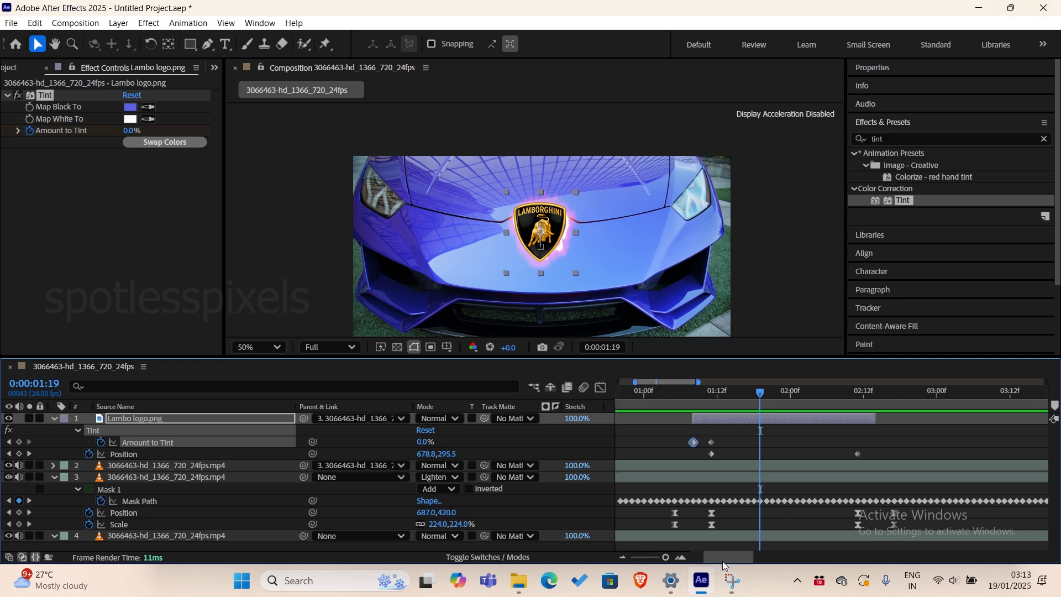
{"action": "left_click", "coordinate": [859, 399]}
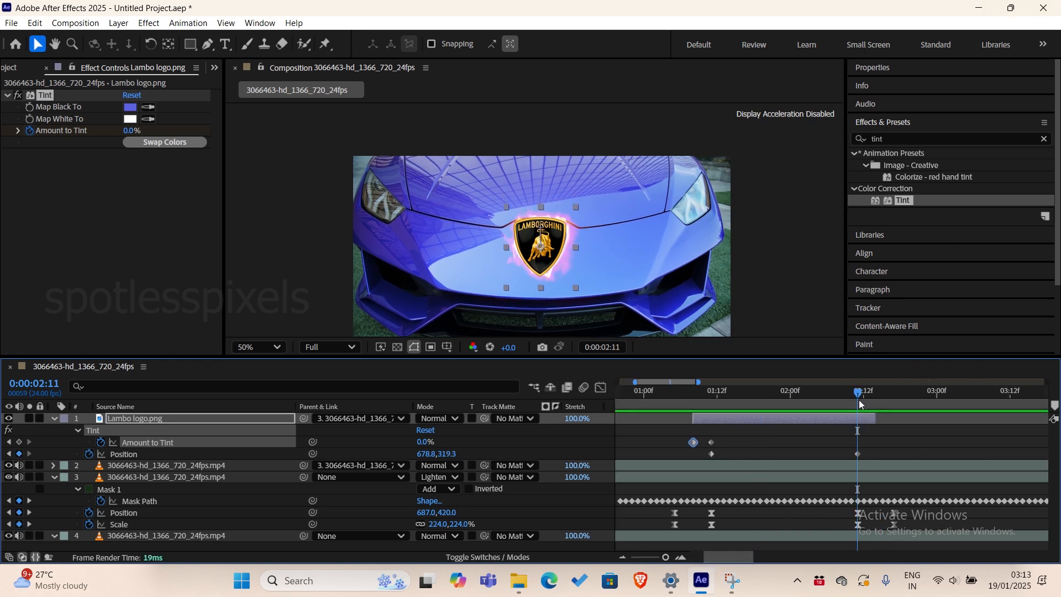
{"action": "left_click_drag", "start_coordinate": [672, 436], "coordinate": [742, 442]}
{"action": "key", "text": "ctrl+v"}
{"action": "right_click", "coordinate": [876, 442]}
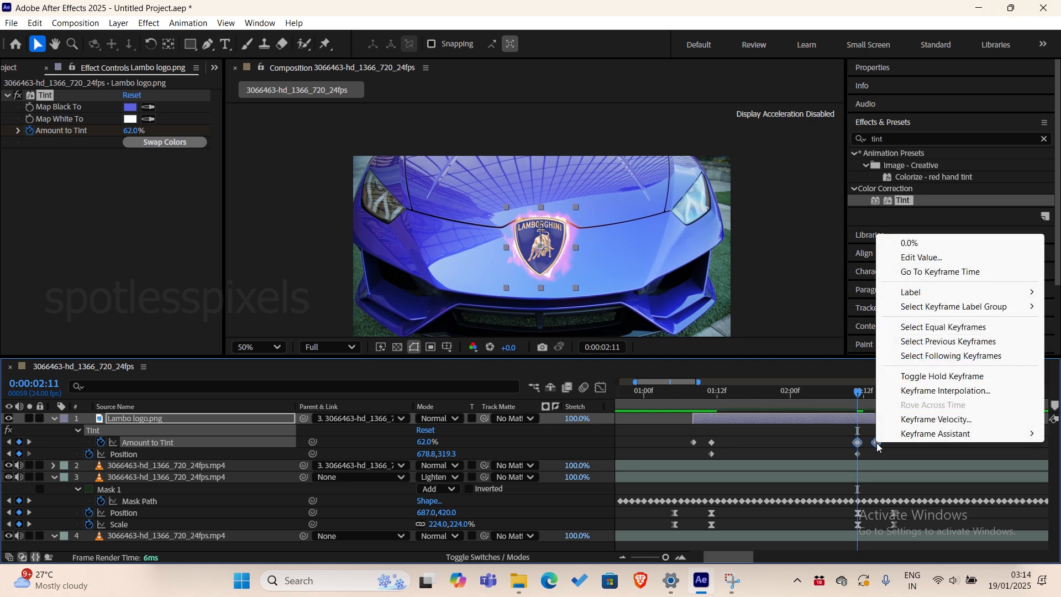
{"action": "mouse_move", "coordinate": [911, 440]}
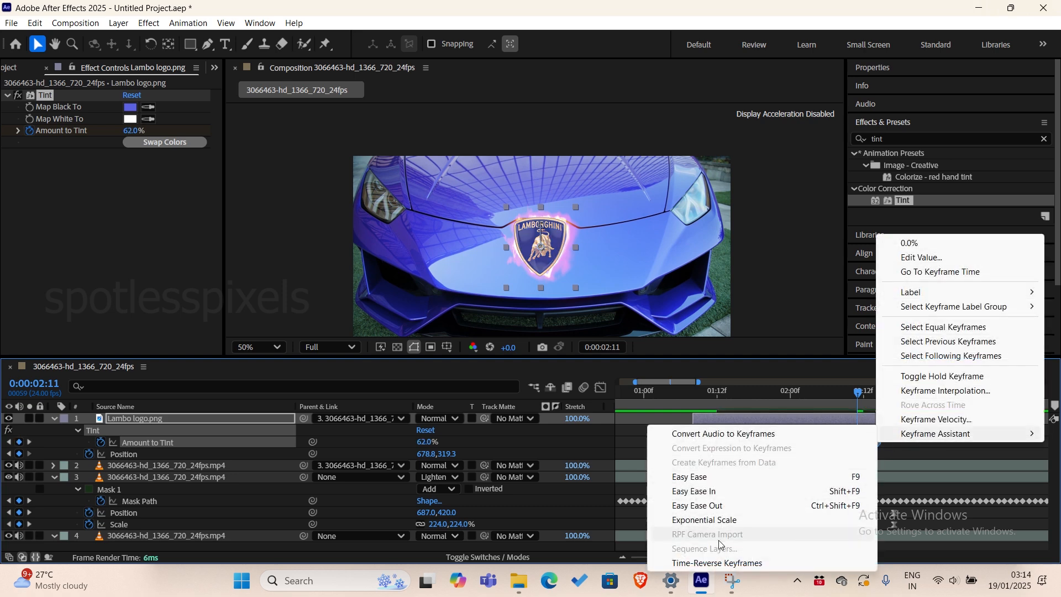
{"action": "left_click", "coordinate": [706, 563]}
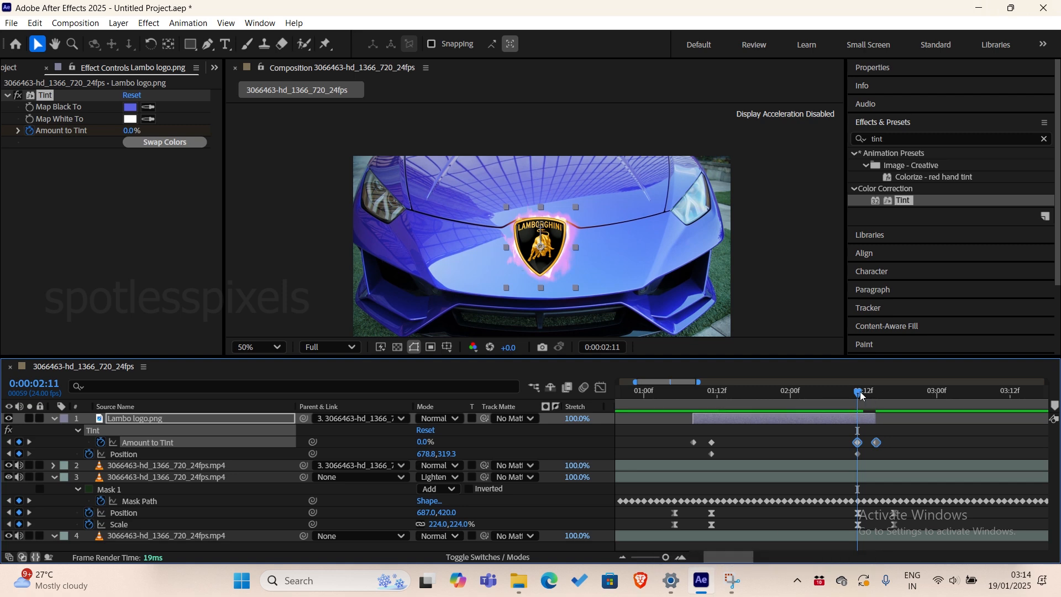
Play the composition from the start to review the badge's pop-out and return with the tinted logo.
{"action": "key", "text": "Home"}
{"action": "key", "text": "space"}
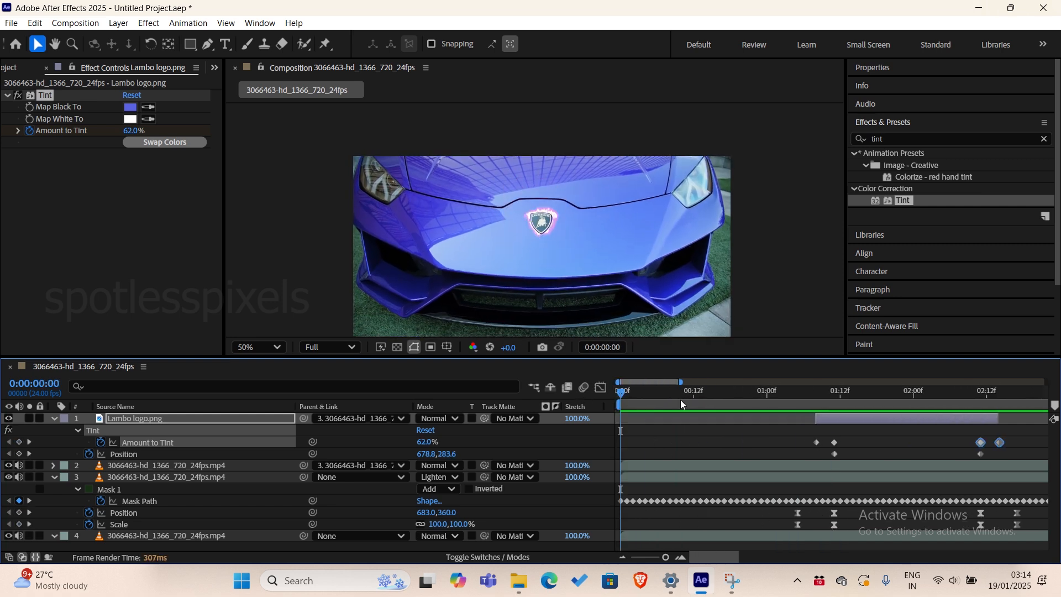
{"action": "key", "text": "space"}
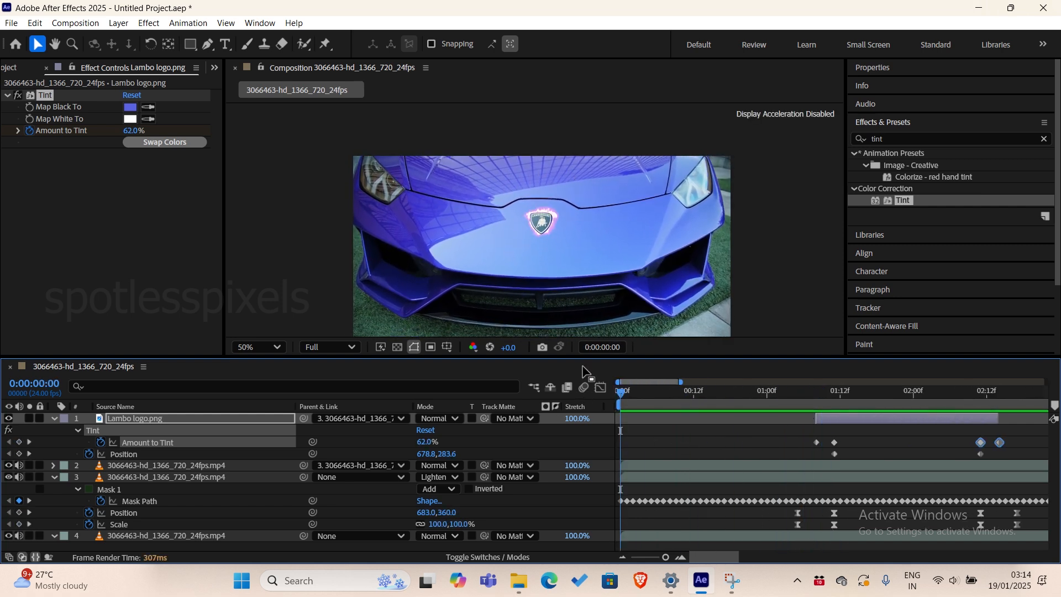
{"action": "key", "text": "space"}
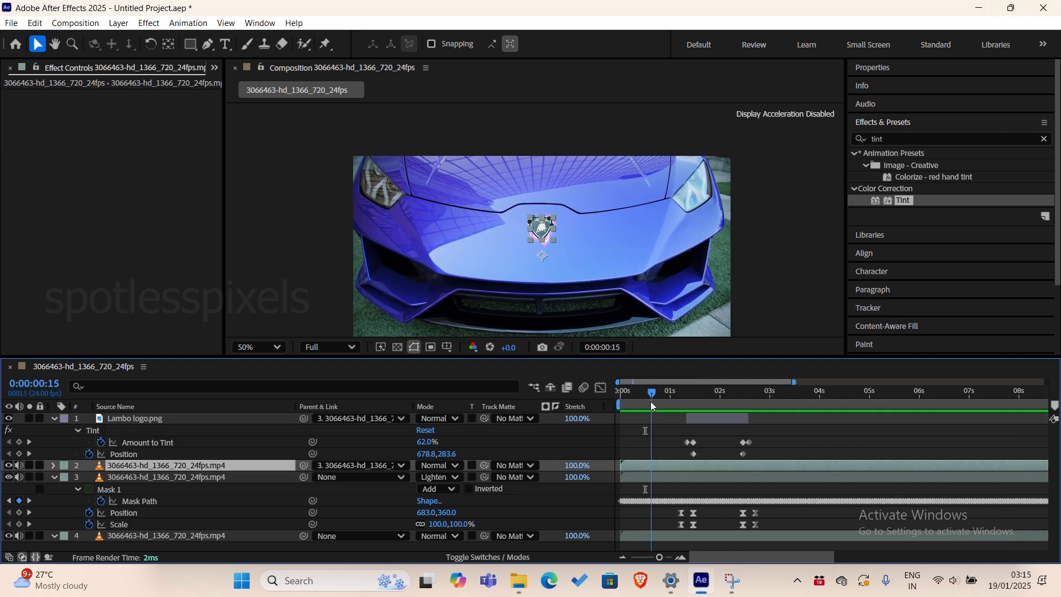
Trim video layers 2 and 3 so they start at 0:00:00:16 and end at 0:00:03:09.
{"action": "left_click_drag", "start_coordinate": [651, 401], "coordinate": [652, 402]}
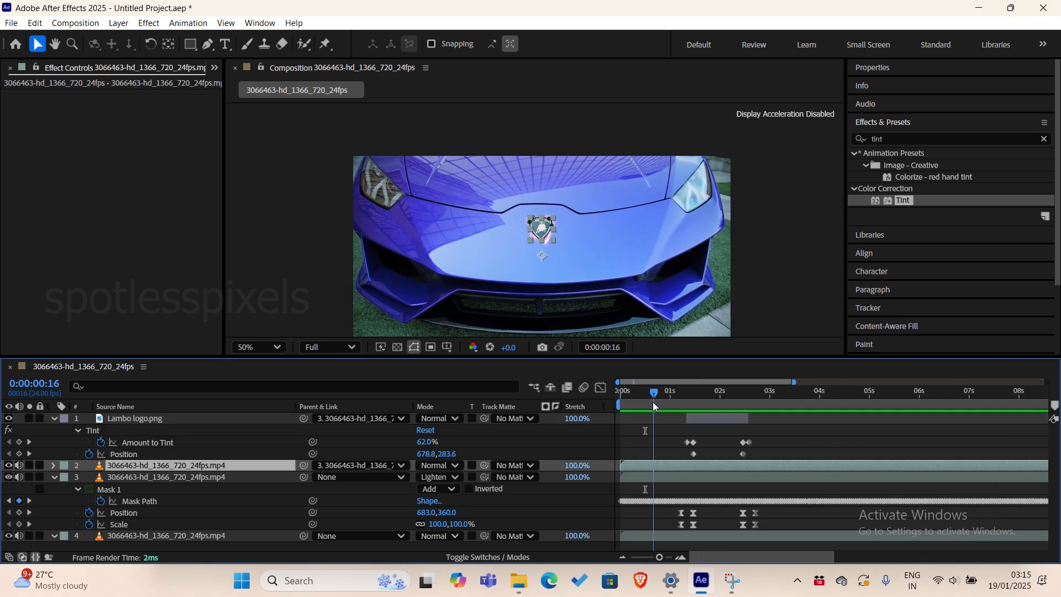
{"action": "left_click", "coordinate": [650, 478], "text": "shift"}
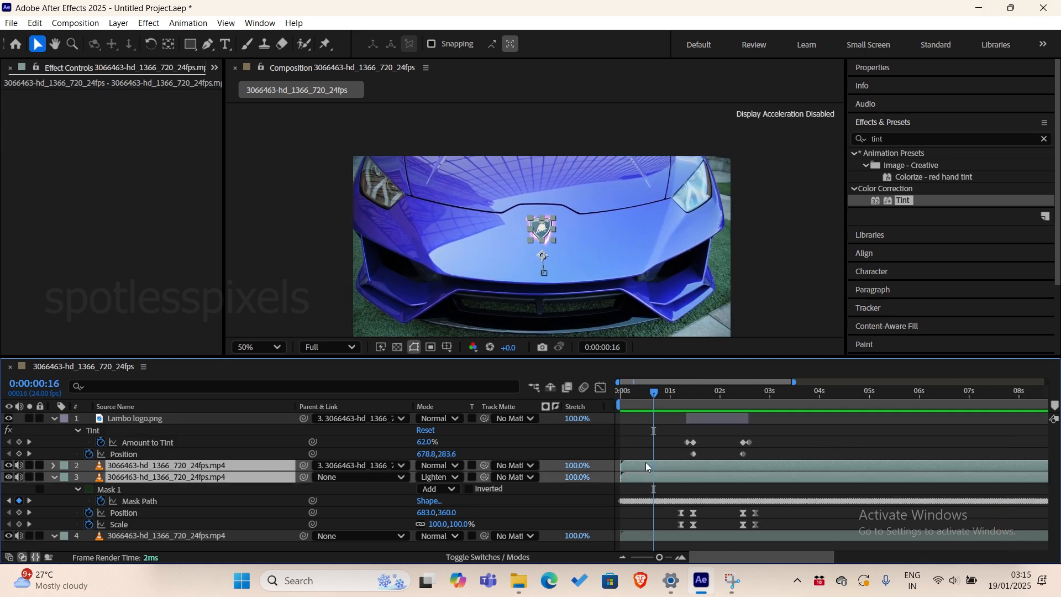
{"action": "key", "text": "alt+bracketleft"}
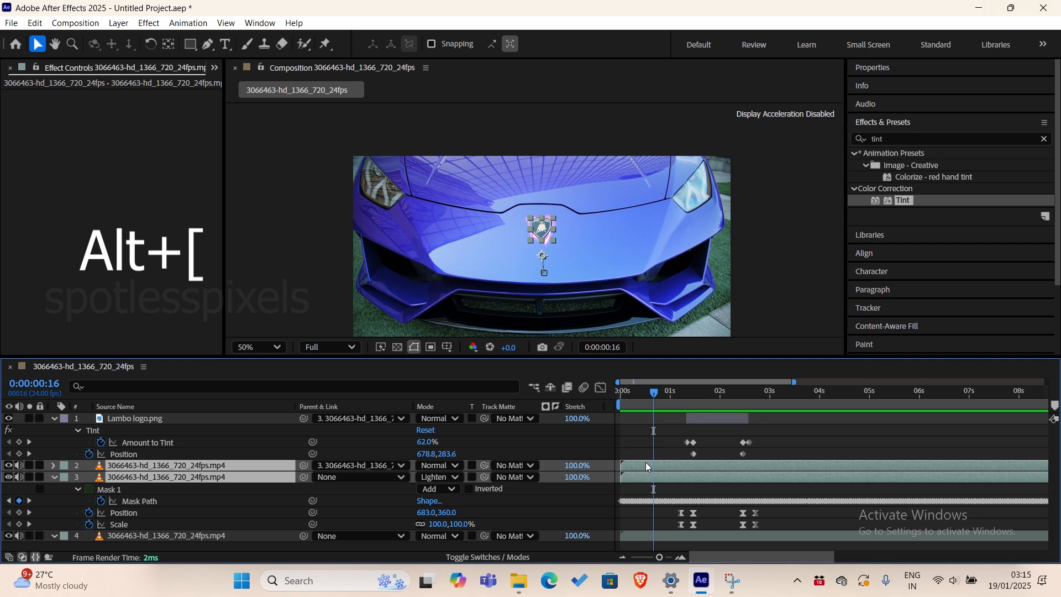
{"action": "left_click_drag", "start_coordinate": [654, 393], "coordinate": [789, 408]}
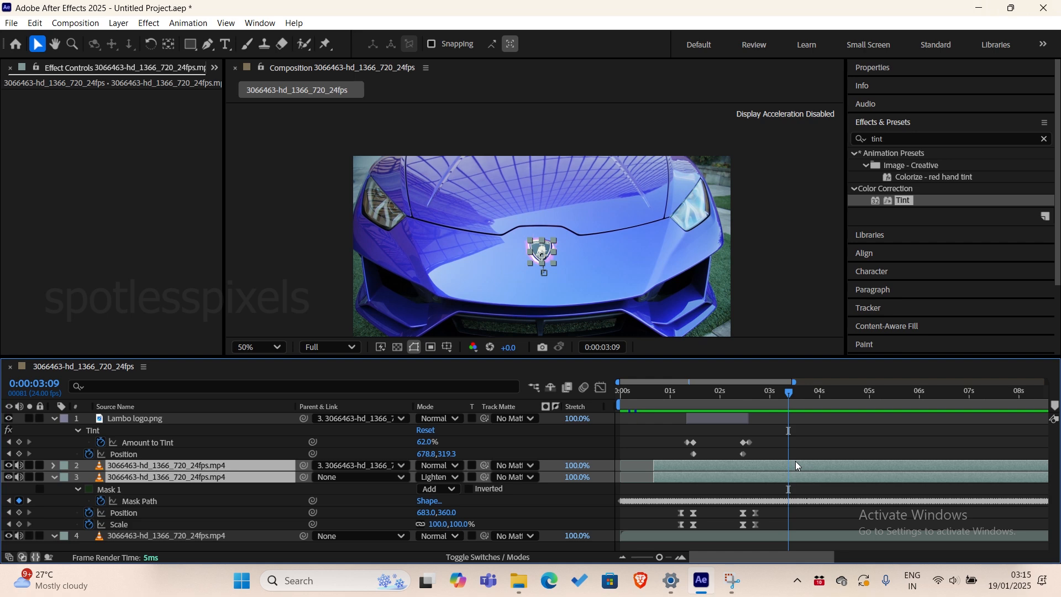
{"action": "key", "text": "alt+bracketright"}
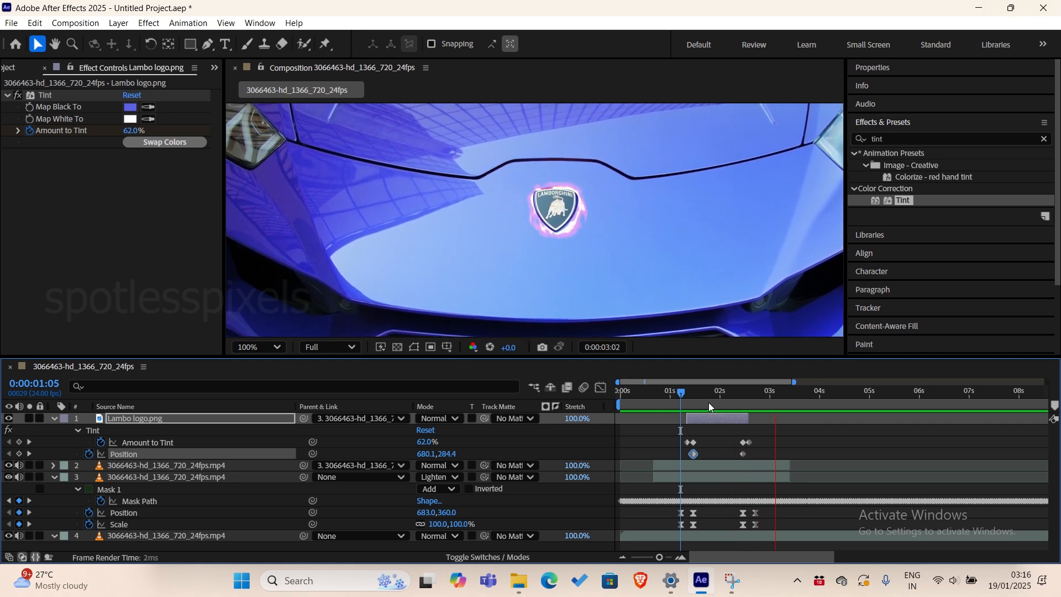
Play the animation from 0:00:00:16 to check the trimmed badge and outline layers.
{"action": "left_click", "coordinate": [664, 393]}
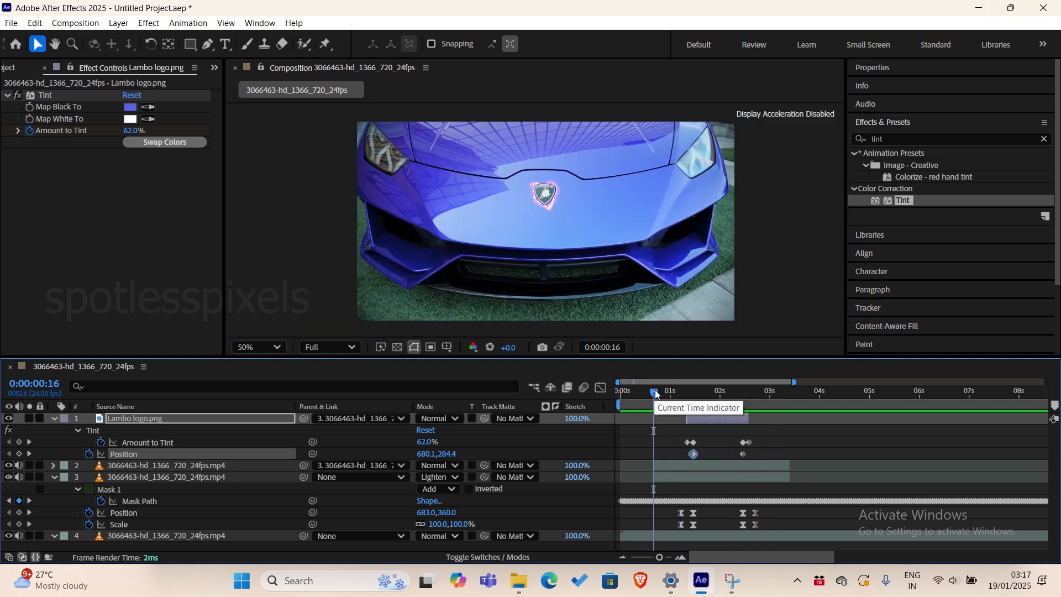
{"action": "key", "text": "space"}
{"action": "key", "text": "space"}
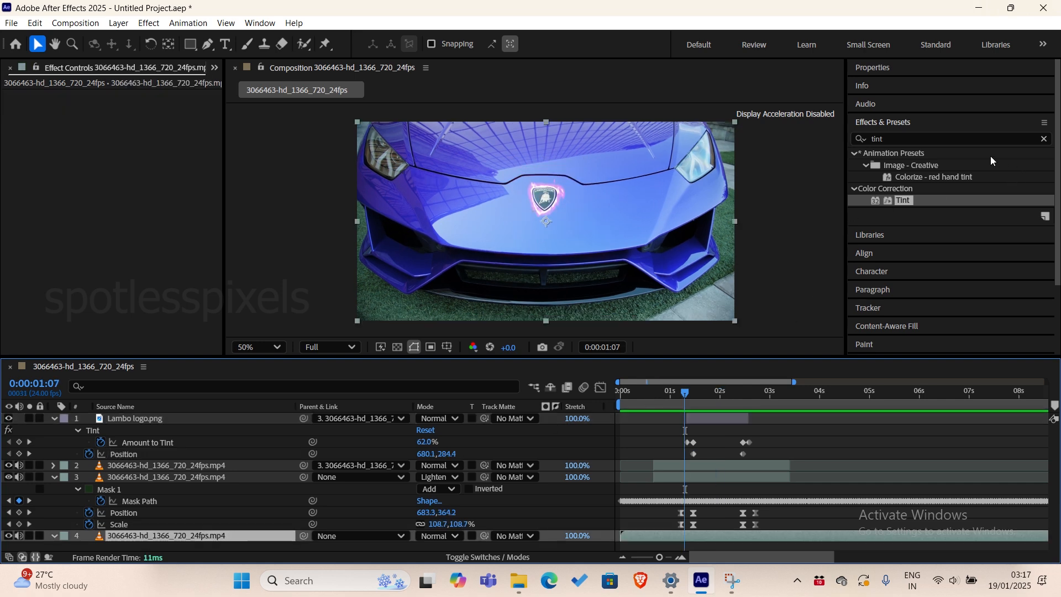
Apply the Curves effect to the bottom car video layer and pull the RGB curve's midpoint down to darken the footage.
{"action": "left_click", "coordinate": [927, 138]}
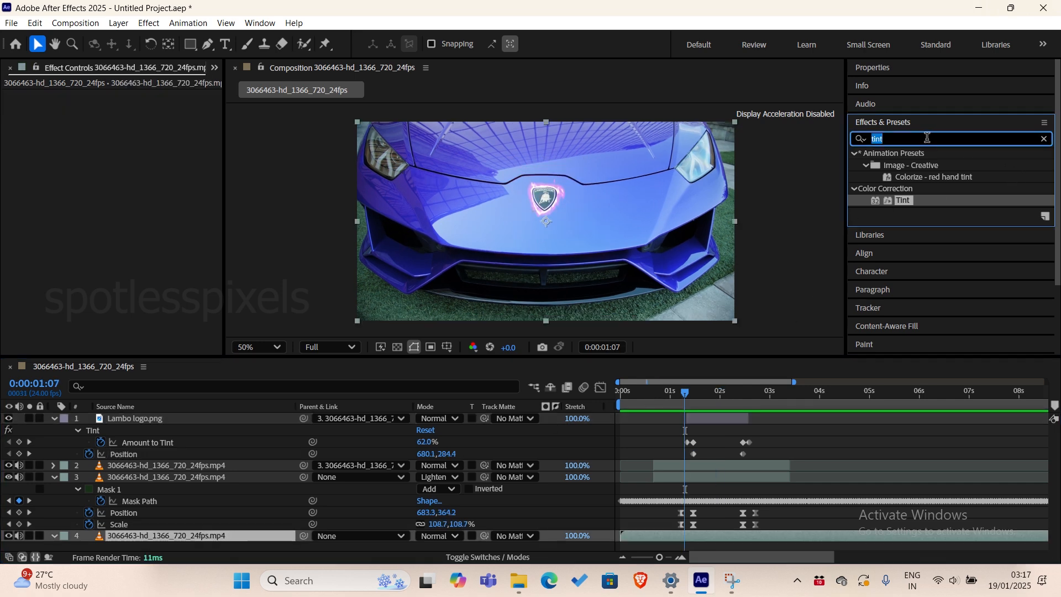
{"action": "type", "text": "curve"}
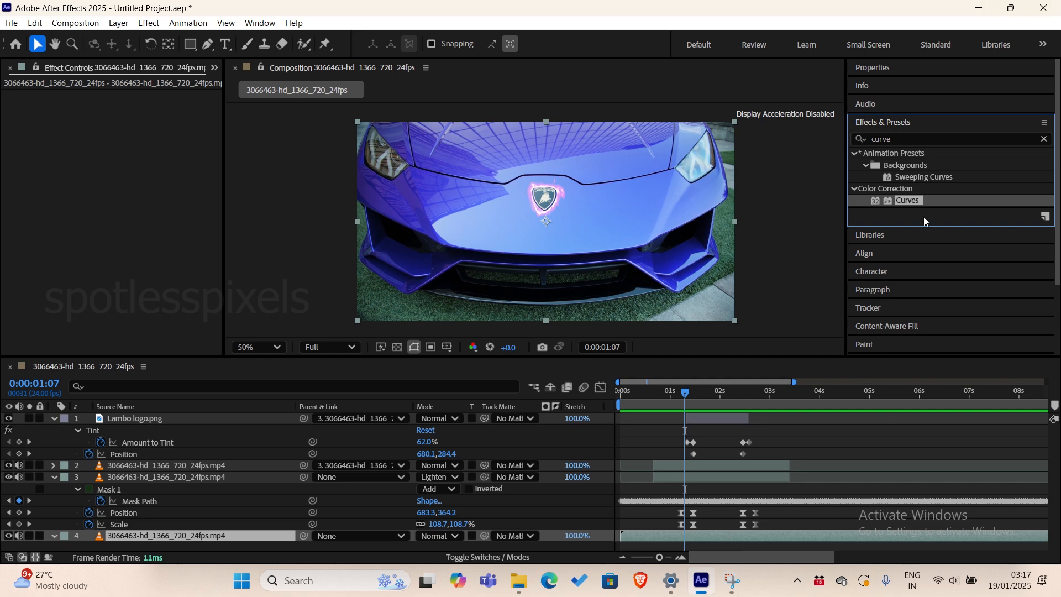
{"action": "double_click", "coordinate": [909, 201]}
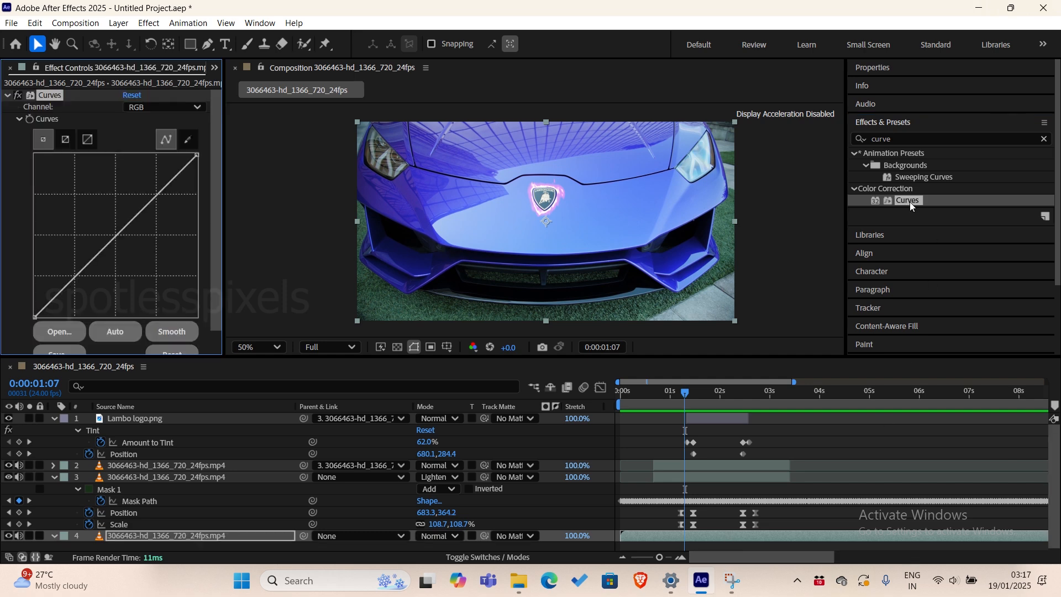
{"action": "left_click", "coordinate": [259, 22]}
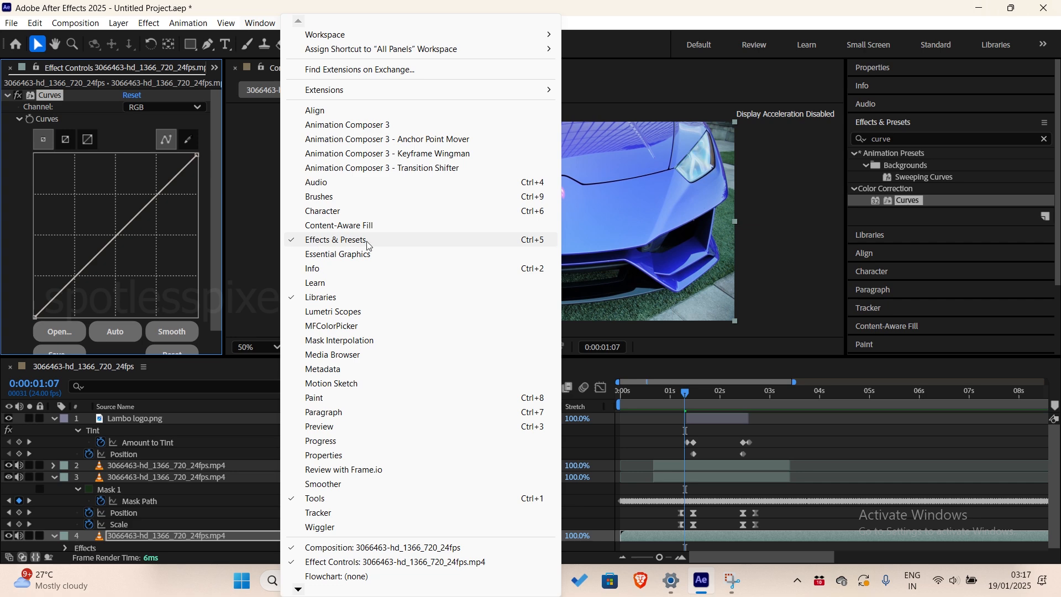
{"action": "left_click", "coordinate": [266, 3]}
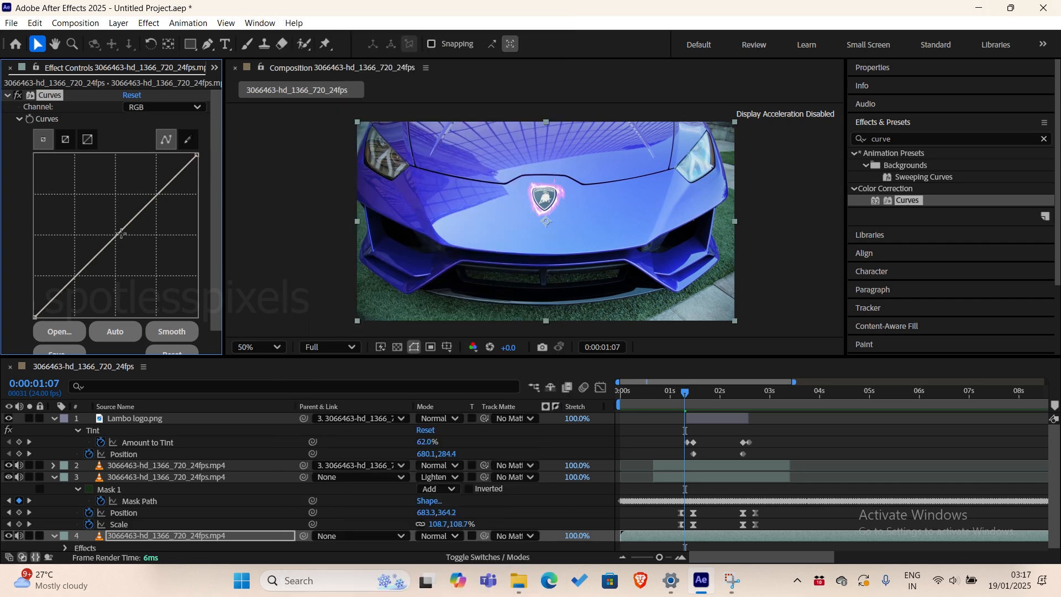
{"action": "left_click_drag", "start_coordinate": [115, 236], "coordinate": [137, 254]}
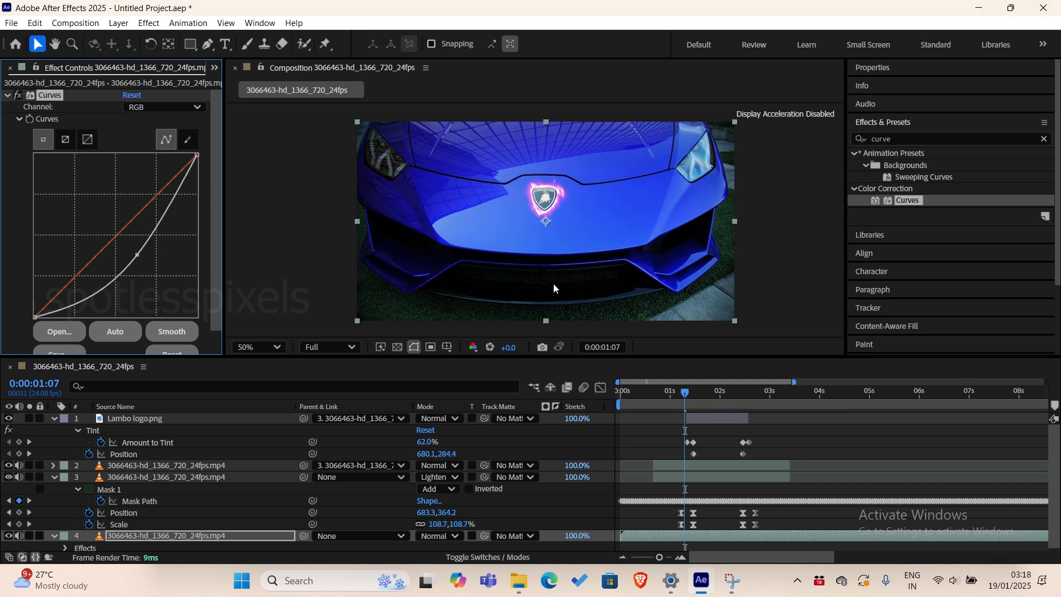
Preview the darkened footage from about 0:00:00:16 and compare it with and without the Curves effect.
{"action": "left_click", "coordinate": [649, 393]}
{"action": "key", "text": "space"}
{"action": "key", "text": "space"}
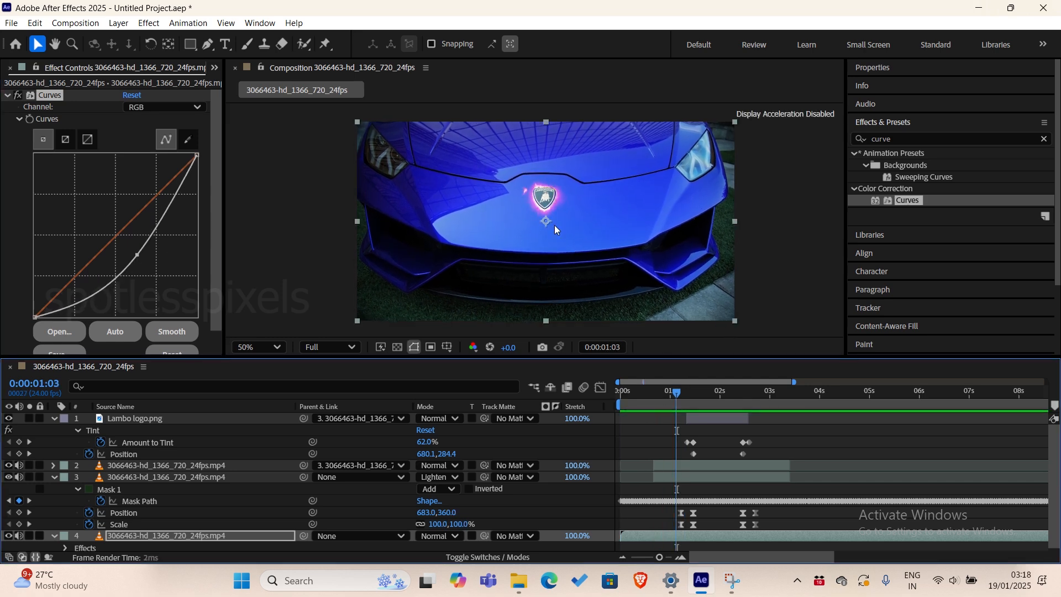
{"action": "left_click", "coordinate": [17, 95]}
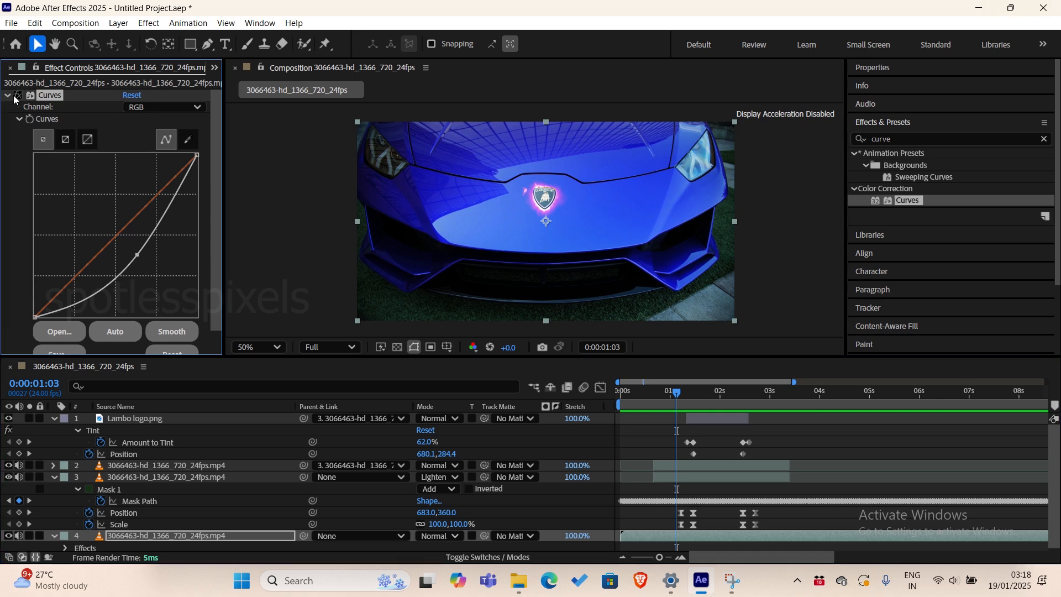
{"action": "left_click", "coordinate": [16, 96]}
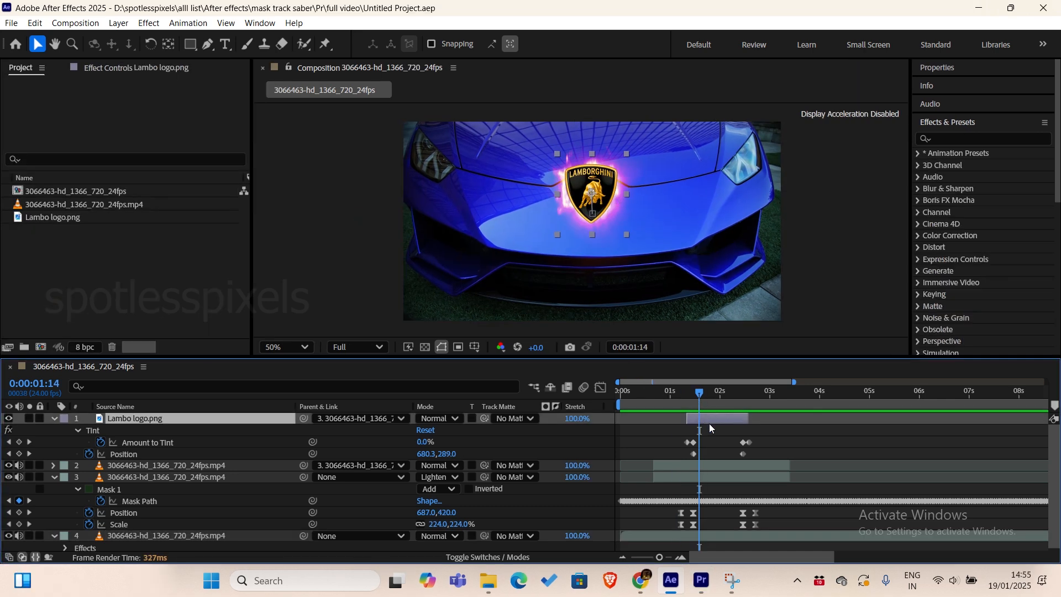
Apply the CC Light Sweep effect to the Lambo logo layer and select it in the layer's effect settings.
{"action": "left_click", "coordinate": [959, 138]}
{"action": "type", "text": "light sw"}
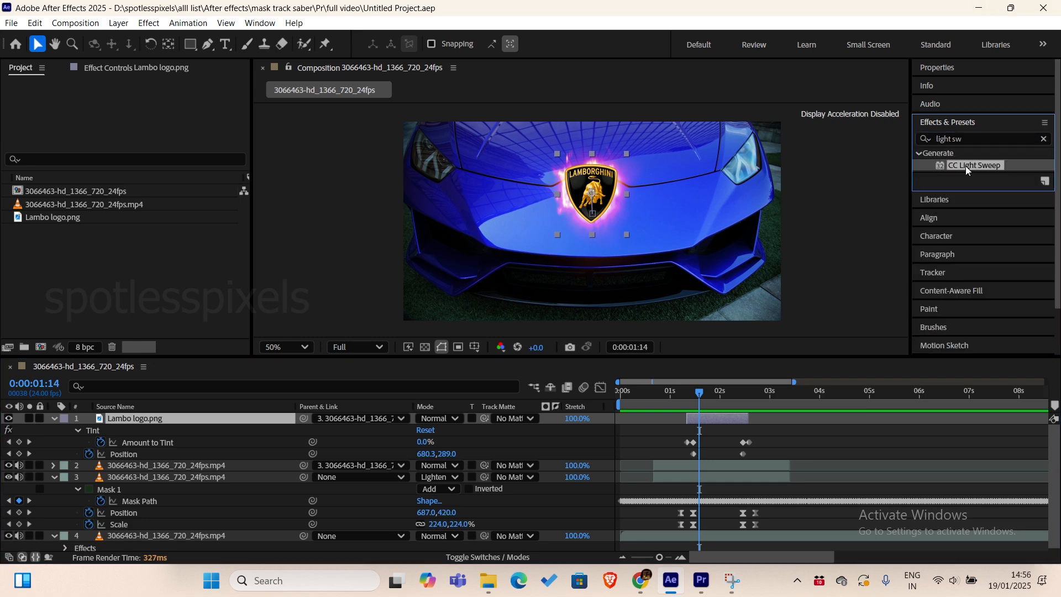
{"action": "left_click_drag", "start_coordinate": [970, 166], "coordinate": [717, 419]}
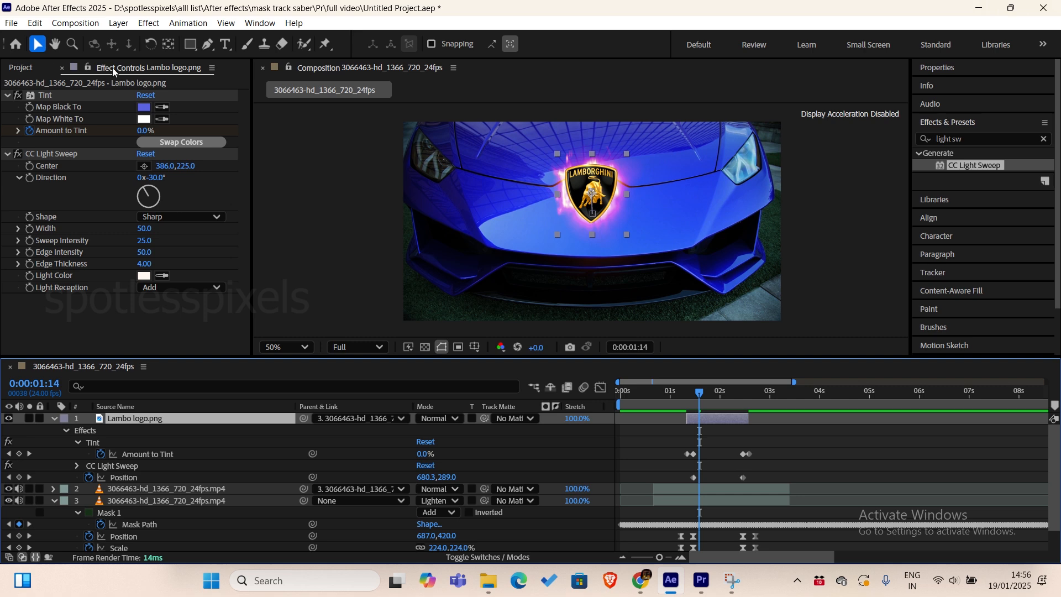
{"action": "left_click", "coordinate": [44, 155]}
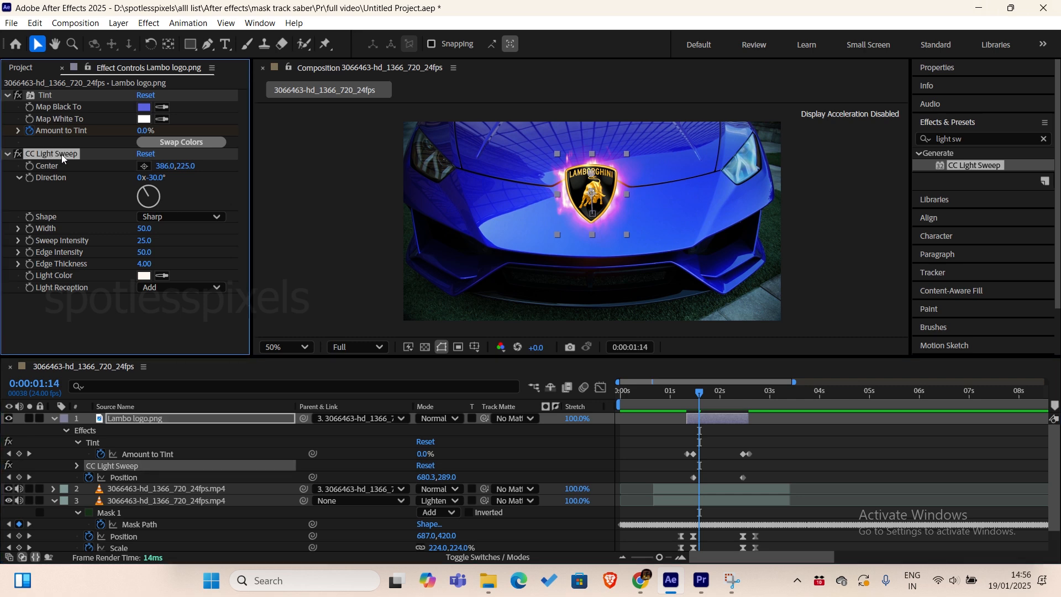
Keyframe the light sweep's Center at 0:00:01:11 and place it on the logo at about 335.2, 373.8.
{"action": "left_click", "coordinate": [29, 167]}
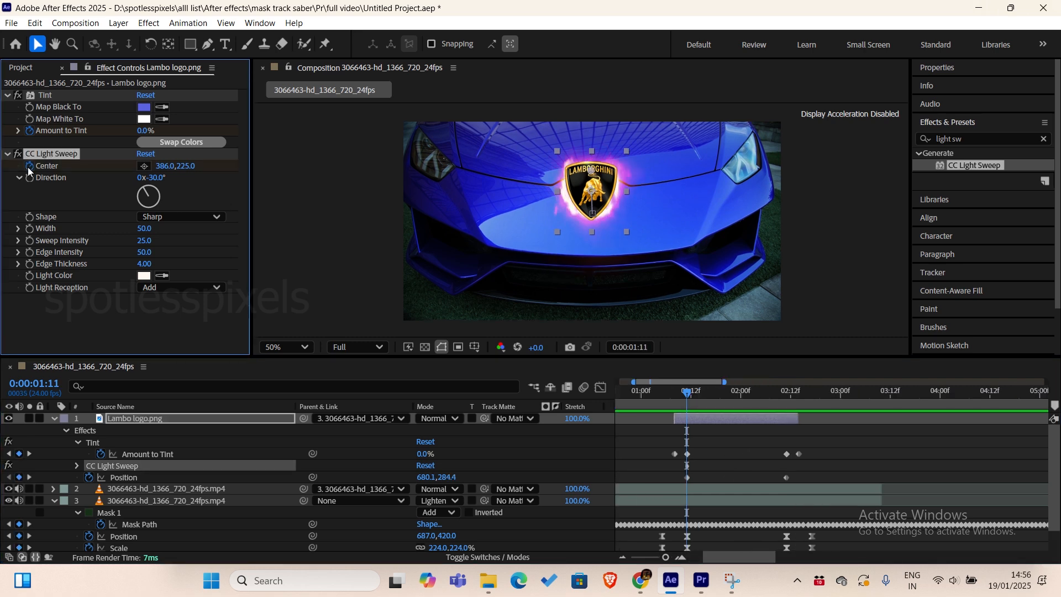
{"action": "left_click", "coordinate": [144, 167]}
{"action": "left_click", "coordinate": [559, 165]}
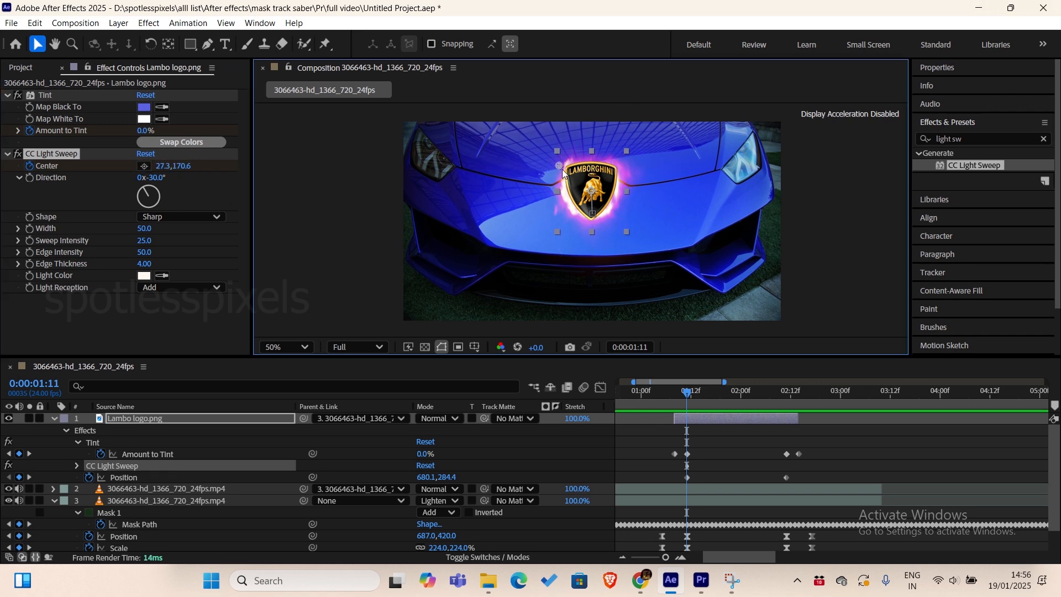
{"action": "left_click_drag", "start_coordinate": [559, 169], "coordinate": [586, 184]}
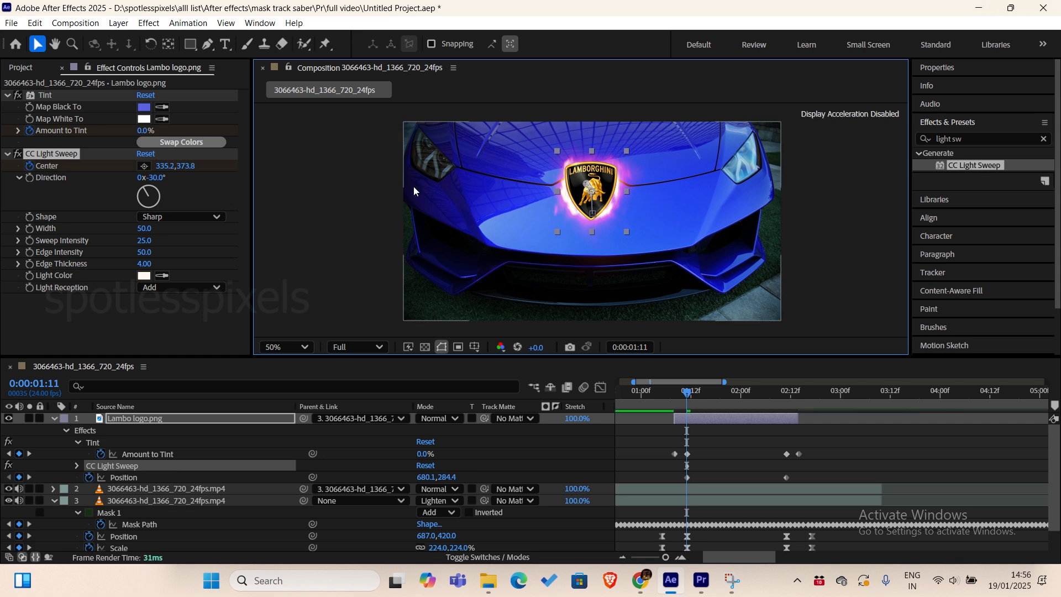
Set the light sweep's Direction to 45°, Width to 49, Sweep Intensity to 75 and Edge Thickness to 5.4.
{"action": "left_click", "coordinate": [151, 191]}
{"action": "left_click_drag", "start_coordinate": [152, 192], "coordinate": [161, 188]}
{"action": "scroll", "coordinate": [618, 165], "scroll_direction": "up", "scroll_amount": 5}
{"action": "scroll", "coordinate": [630, 160], "scroll_direction": "down", "scroll_amount": 2}
{"action": "scroll", "coordinate": [641, 155], "scroll_direction": "up", "scroll_amount": 1}
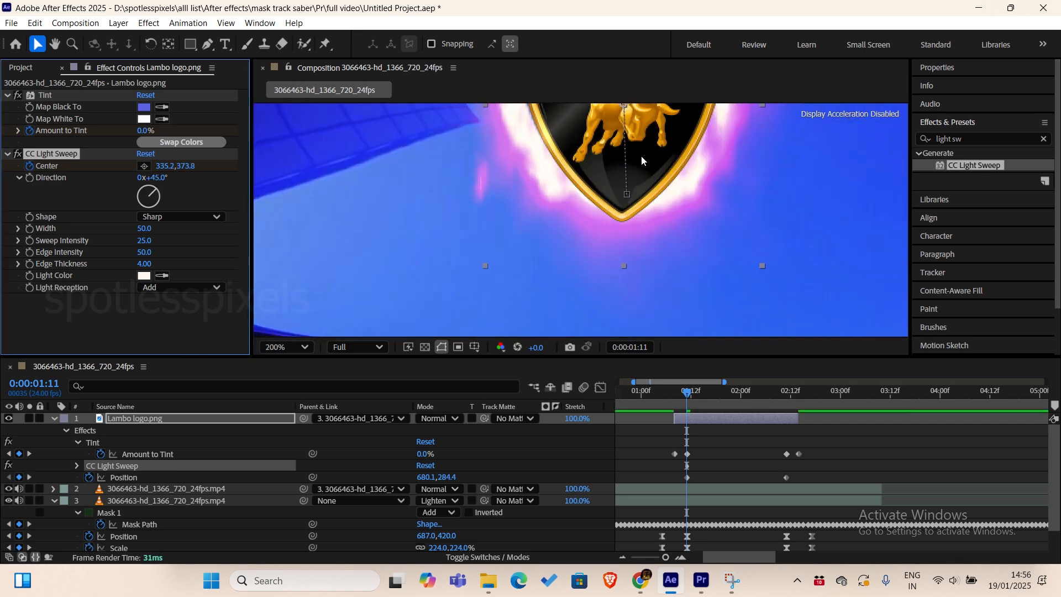
{"action": "left_click_drag", "start_coordinate": [641, 155], "coordinate": [637, 268]}
{"action": "left_click_drag", "start_coordinate": [146, 228], "coordinate": [193, 263]}
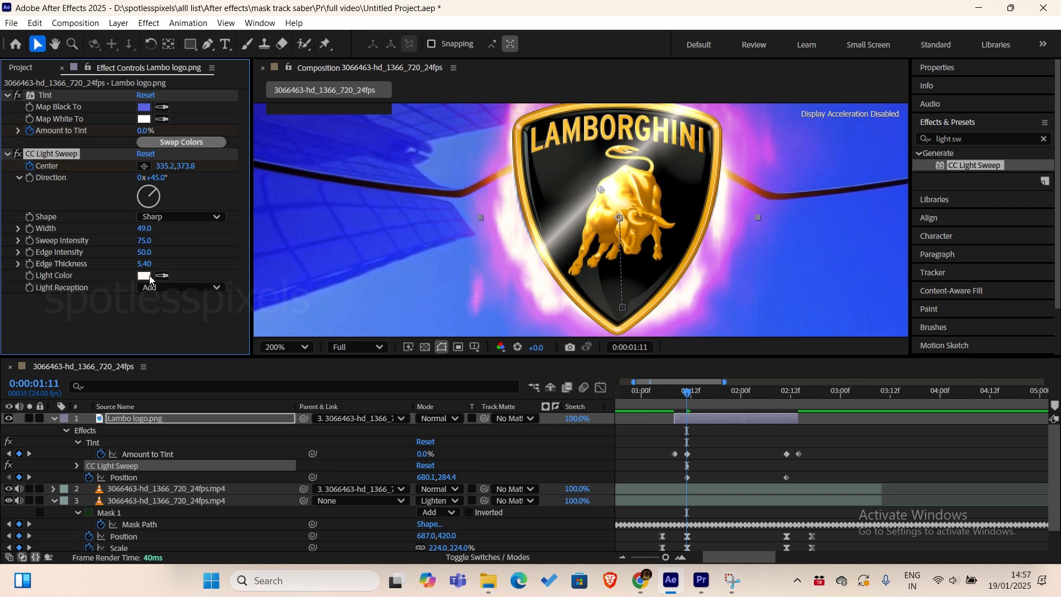
Set the light sweep's Light Color to pure white, FFFFFF.
{"action": "left_click", "coordinate": [144, 275]}
{"action": "left_click", "coordinate": [548, 203]}
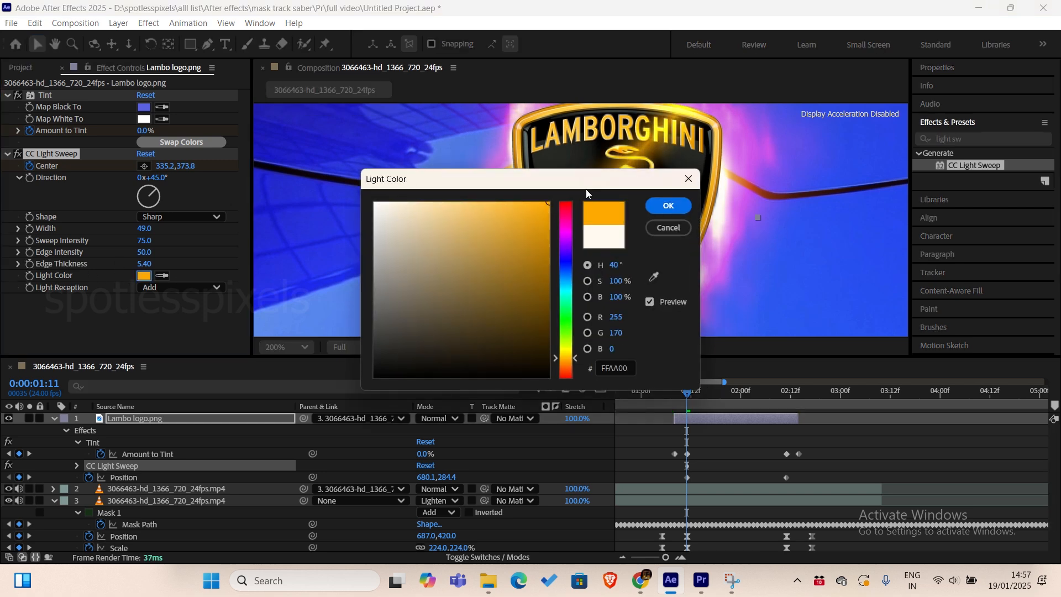
{"action": "left_click_drag", "start_coordinate": [583, 182], "coordinate": [350, 221]}
{"action": "left_click", "coordinate": [131, 232]}
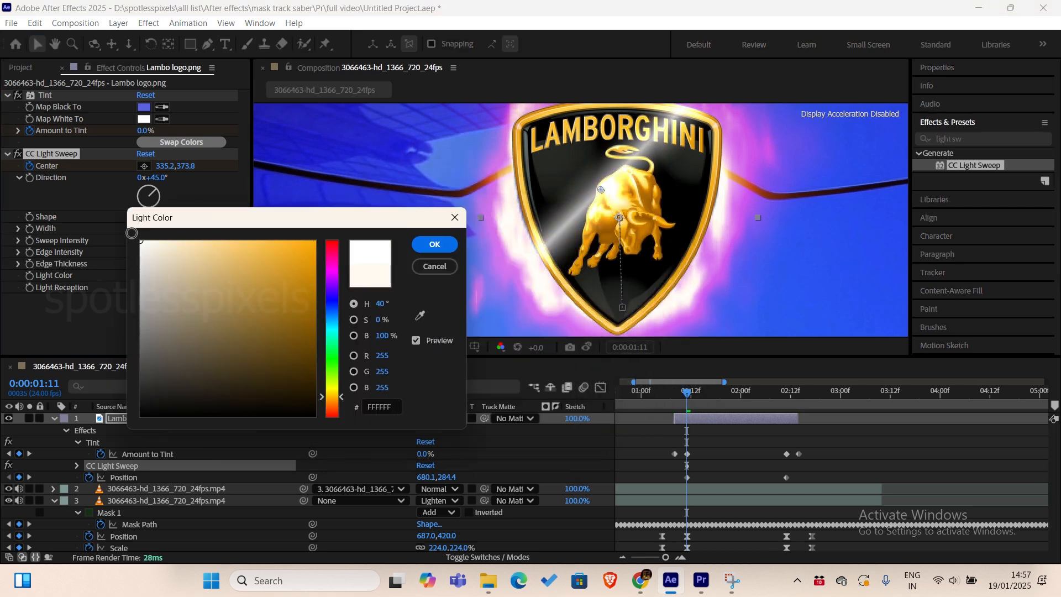
{"action": "left_click", "coordinate": [447, 245]}
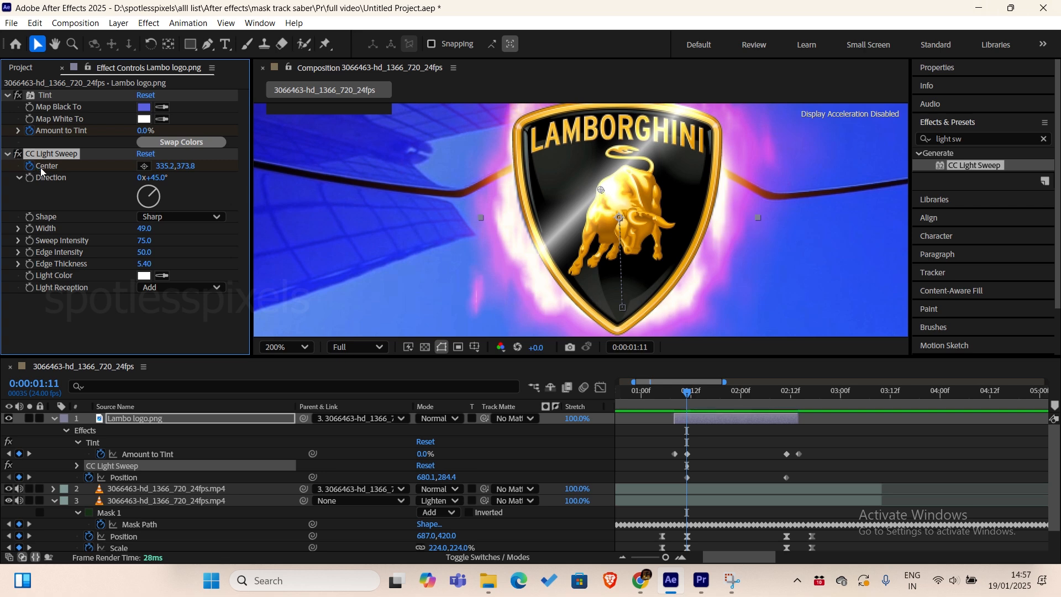
Animate the light sweep's Center diagonally across the logo, from 64.3, 195.2 at 0:00:01:11 to 600.0, 680.1 at 0:00:02:11.
{"action": "left_click_drag", "start_coordinate": [606, 191], "coordinate": [503, 125]}
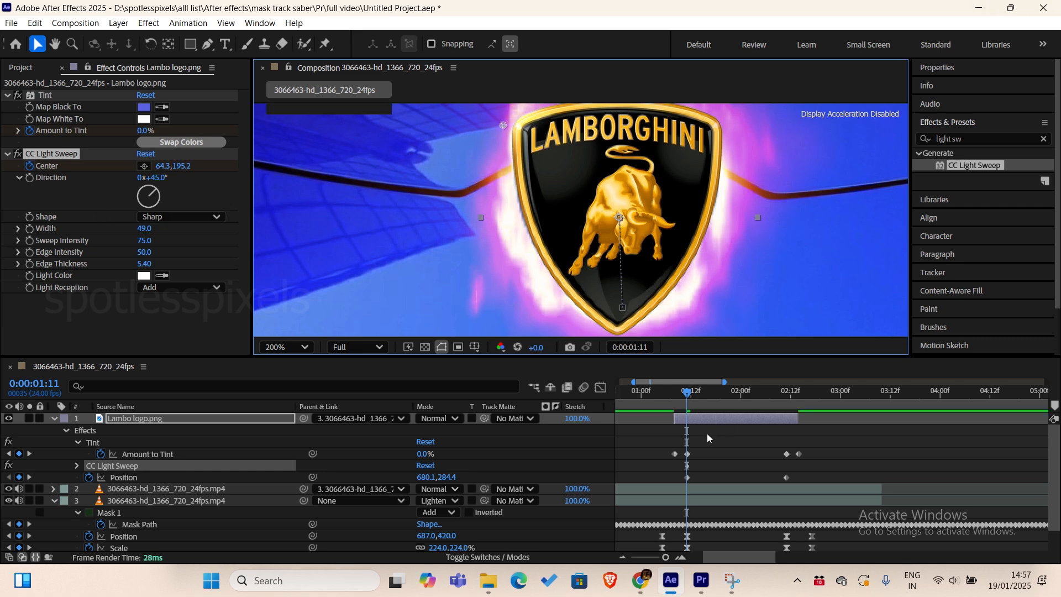
{"action": "left_click_drag", "start_coordinate": [718, 393], "coordinate": [786, 419]}
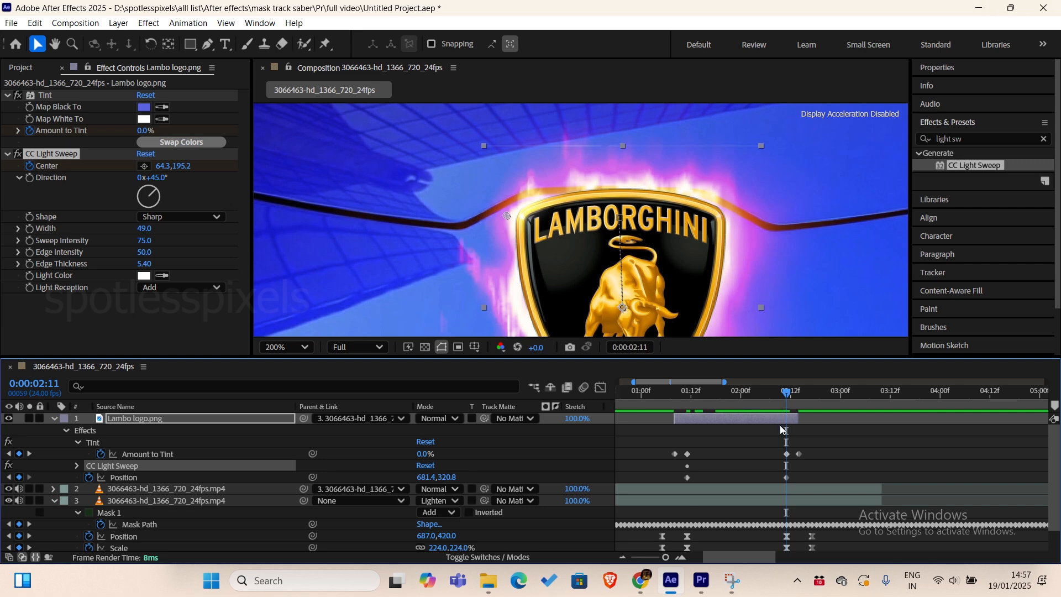
{"action": "key", "text": "comma"}
{"action": "left_click_drag", "start_coordinate": [545, 217], "coordinate": [599, 264]}
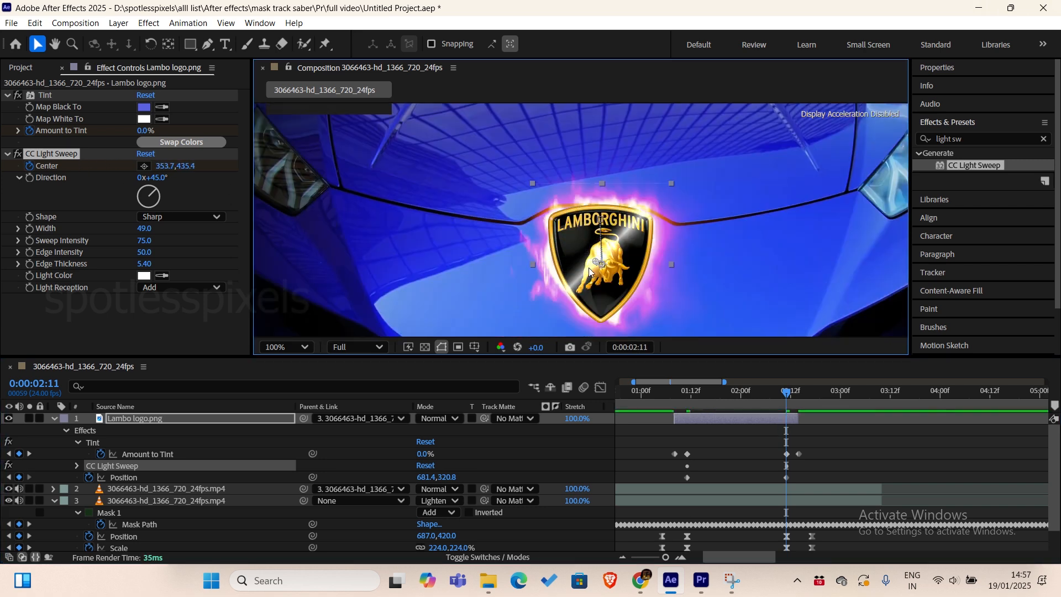
{"action": "left_click_drag", "start_coordinate": [596, 263], "coordinate": [572, 246]}
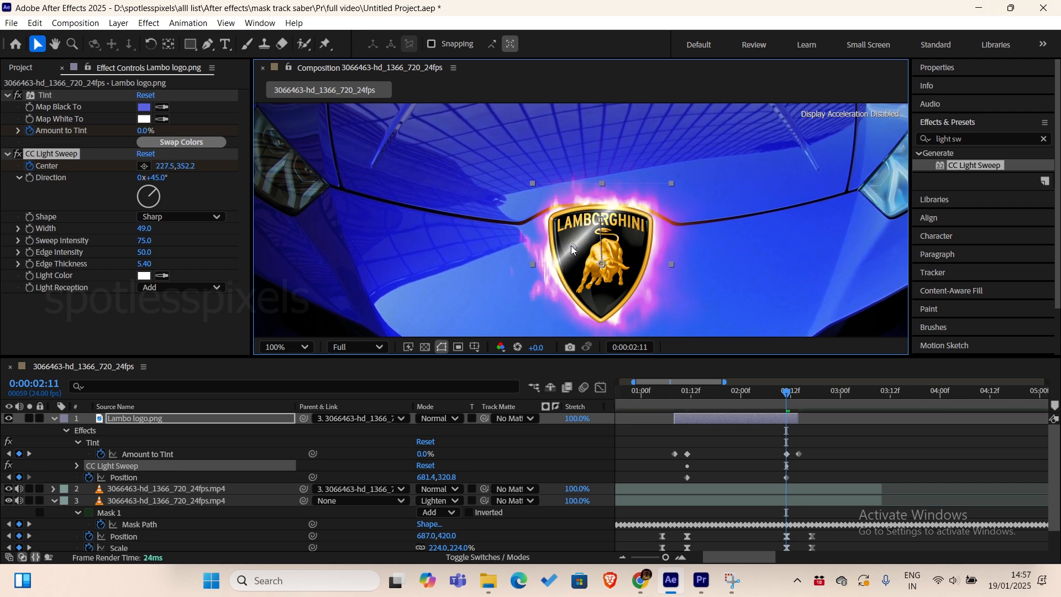
{"action": "left_click", "coordinate": [144, 166]}
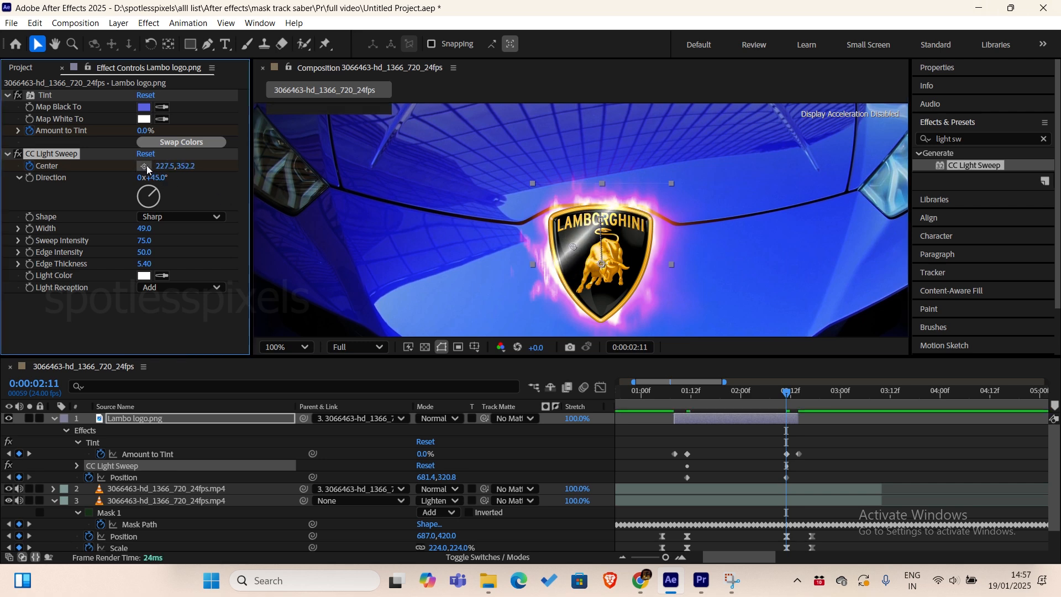
{"action": "left_click", "coordinate": [638, 304]}
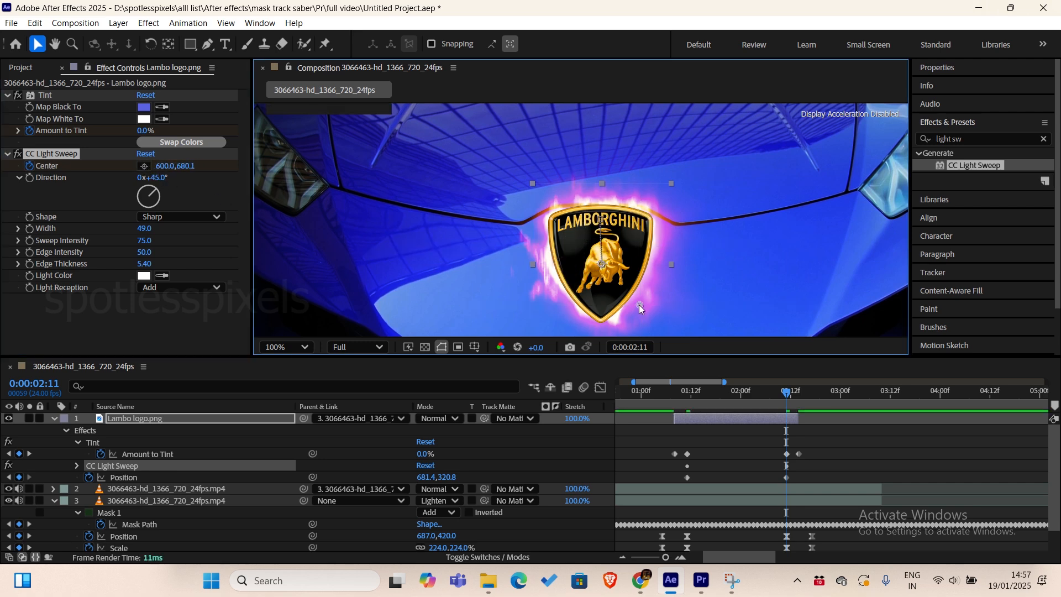
Preview the light sweep animation on the logo from 0:00:01:11.
{"action": "left_click", "coordinate": [687, 396]}
{"action": "key", "text": "space"}
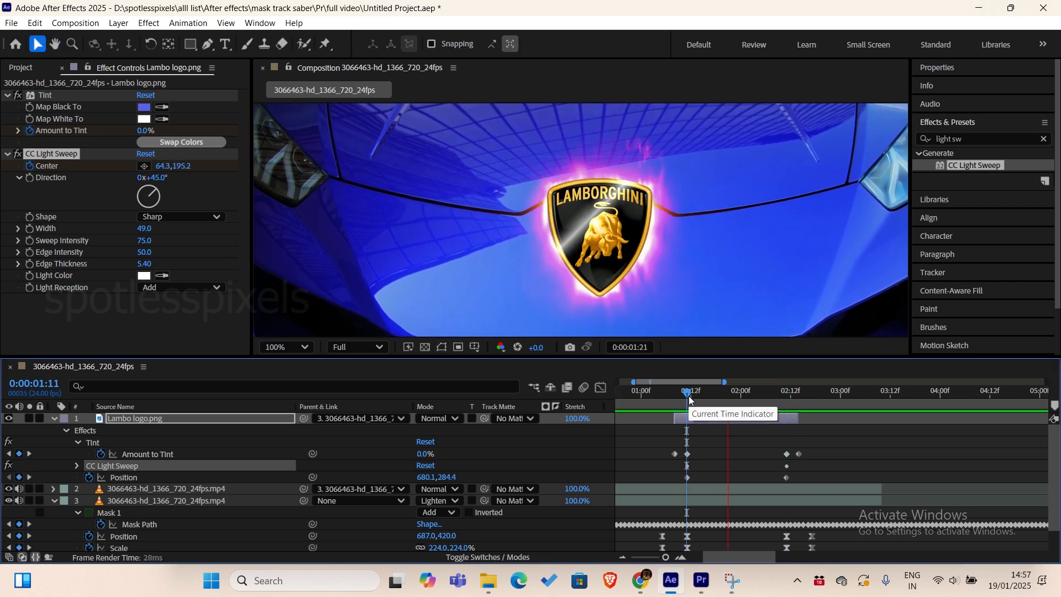